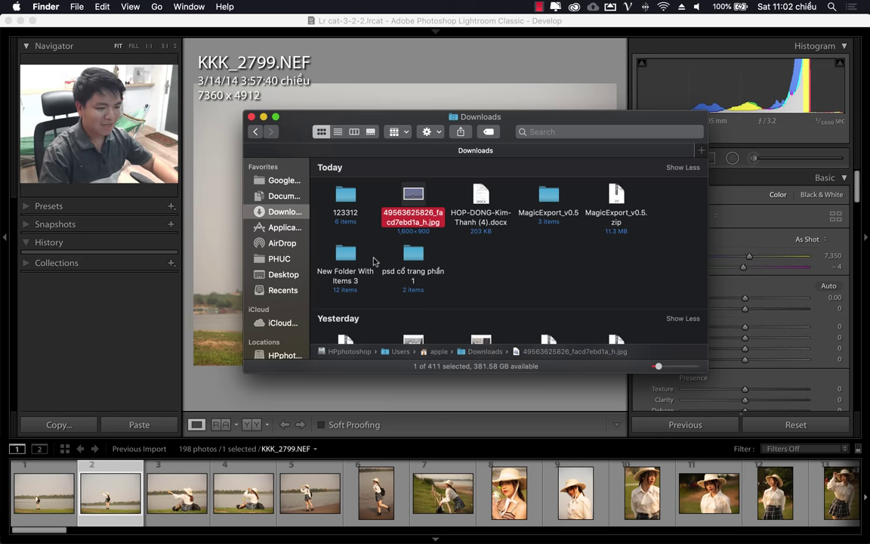
key("space")
key("space")
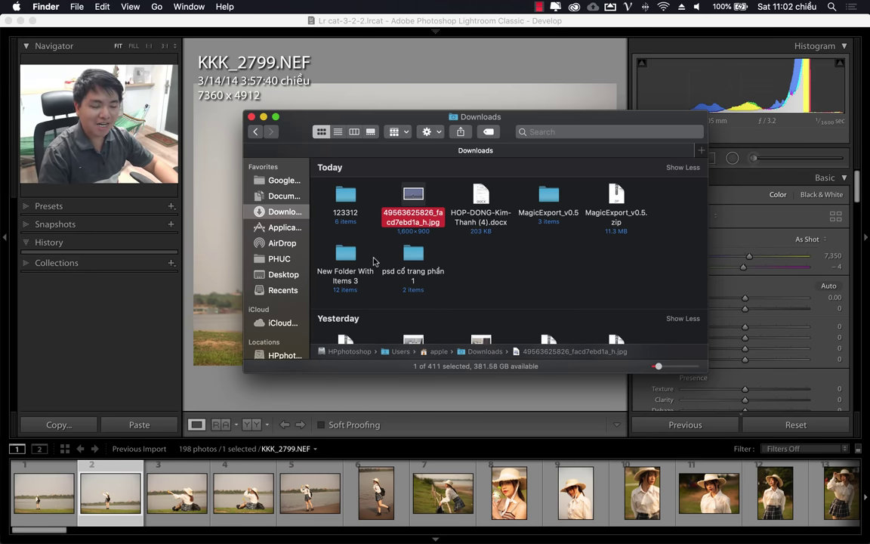
left_click(484, 279)
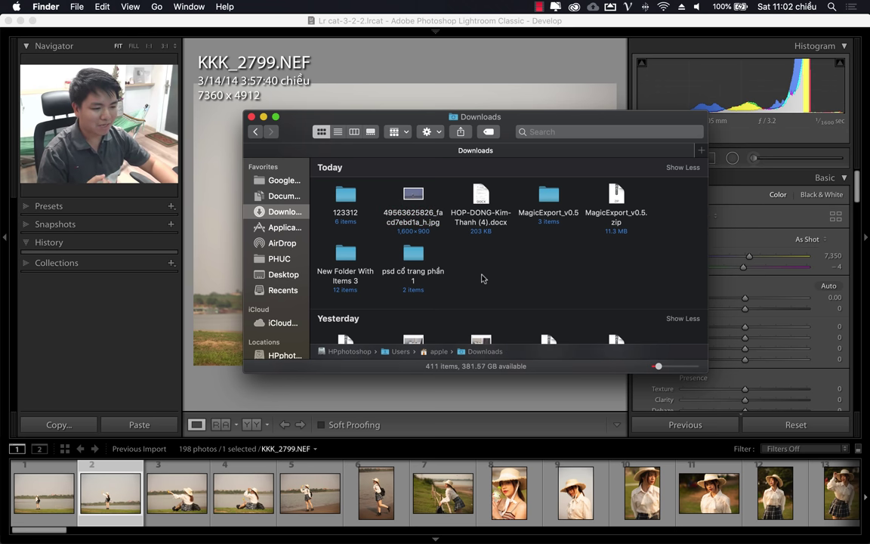
- Bring the riverside photo in Lightroom's Develop module back to the front and scroll its panels
left_click(492, 25)
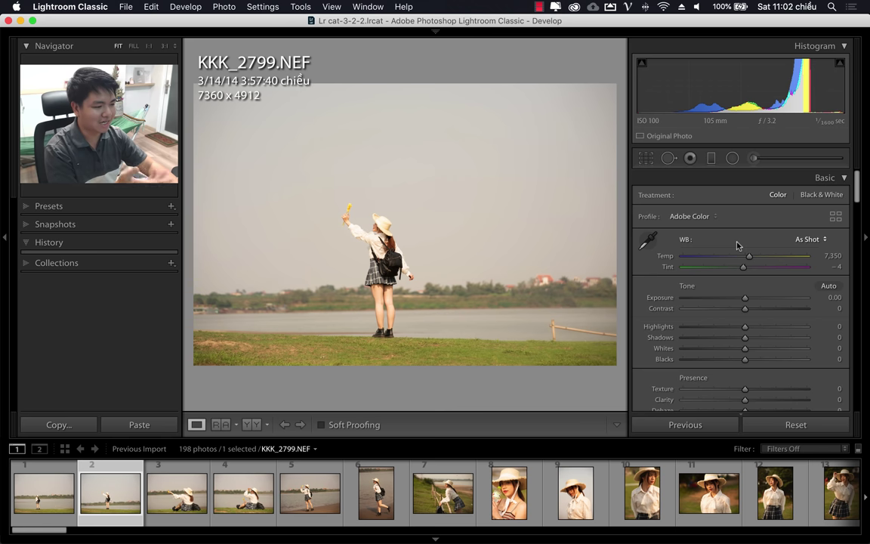
scroll(737, 245, "down", 10)
scroll(737, 246, "down", 10)
scroll(738, 246, "down", 3)
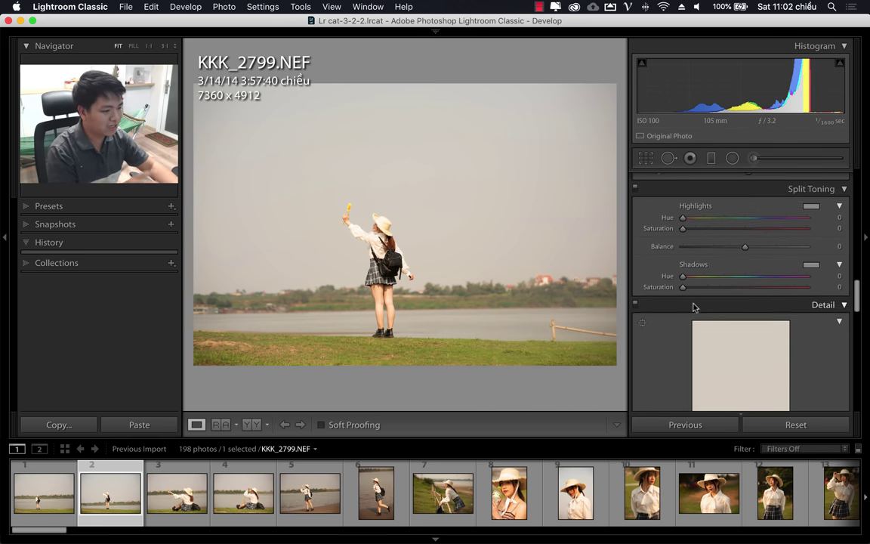
scroll(695, 307, "up", 15)
scroll(694, 306, "up", 3)
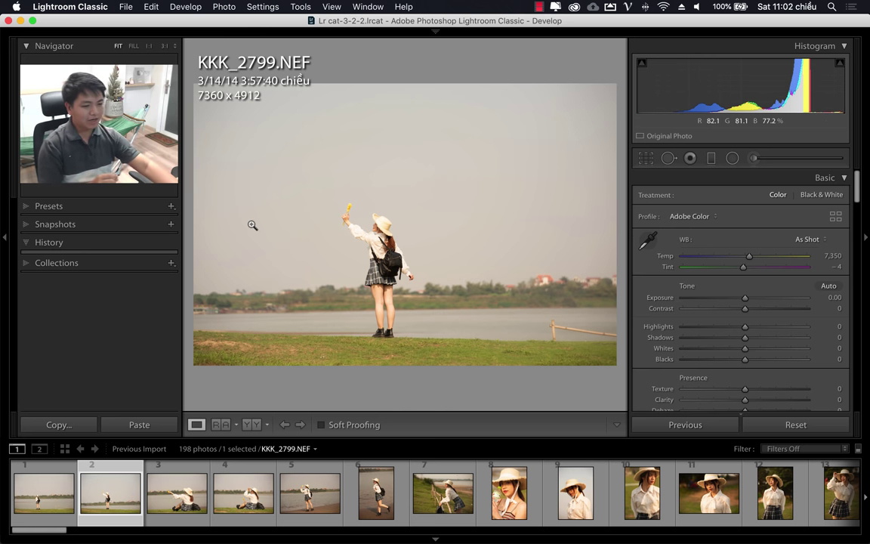
- Cycle the loupe overlay to exposure info, then select the reference JPG in Downloads
key("i")
key("i")
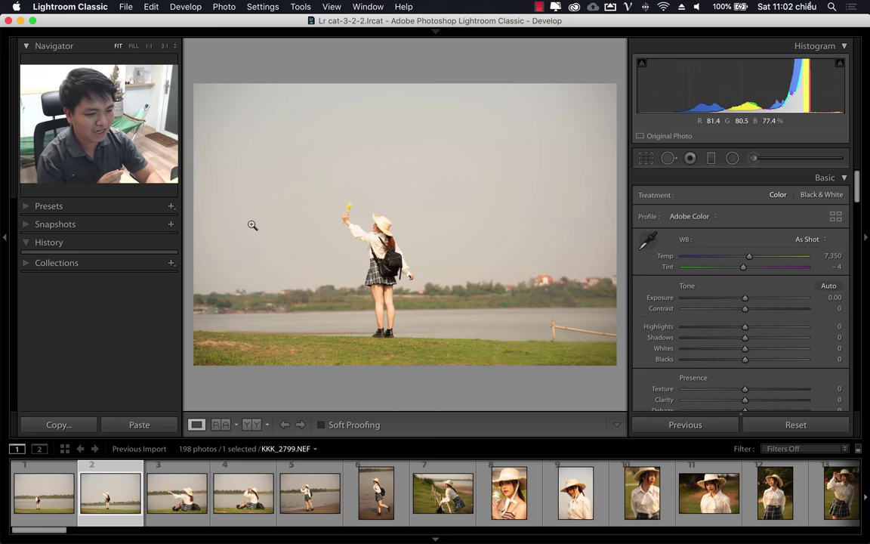
key("i")
key("i")
key("i")
key("i")
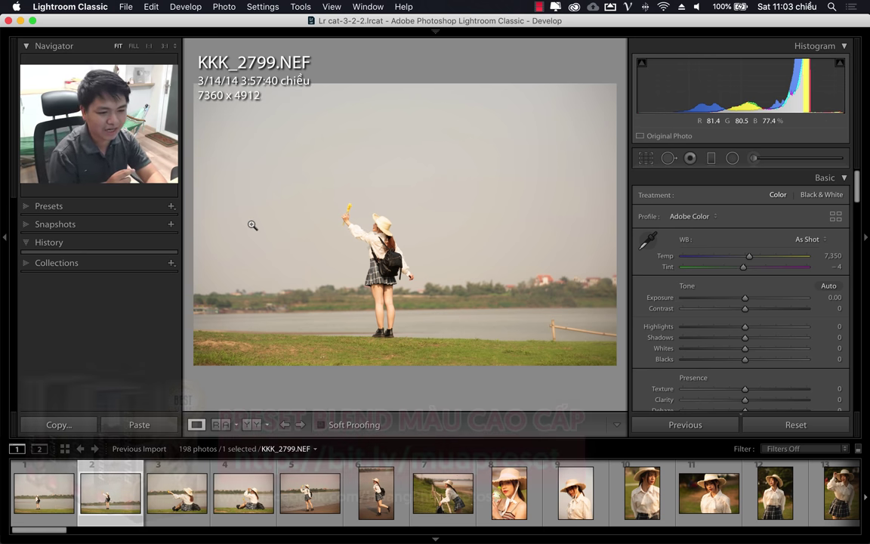
key("i")
key("i")
key("i")
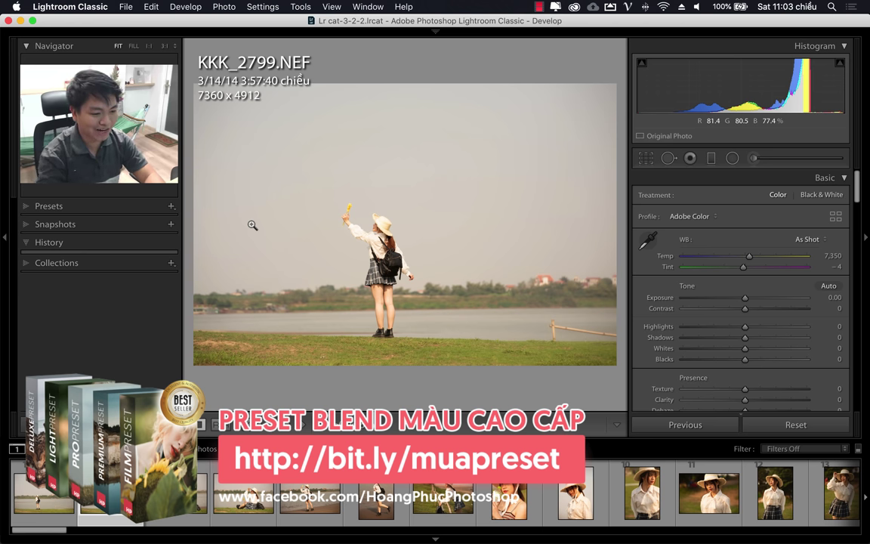
key("i")
key("i")
key("i")
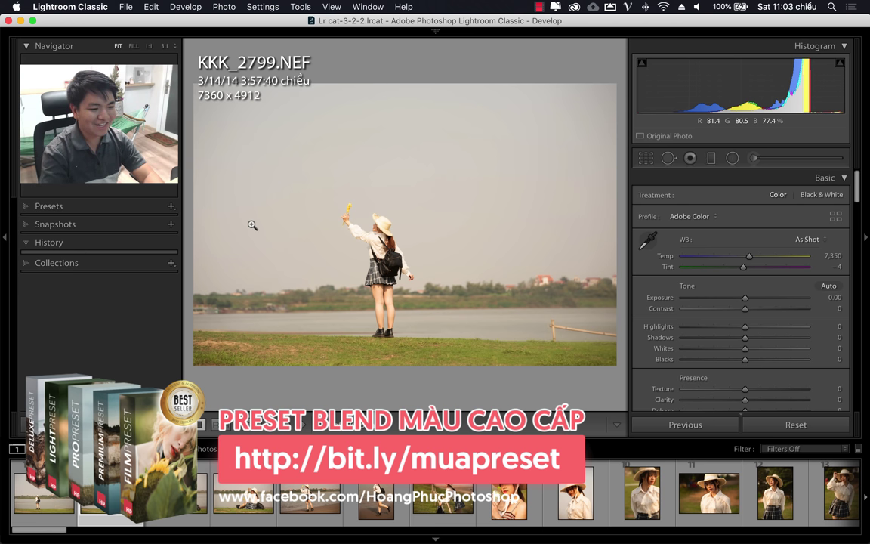
key("i")
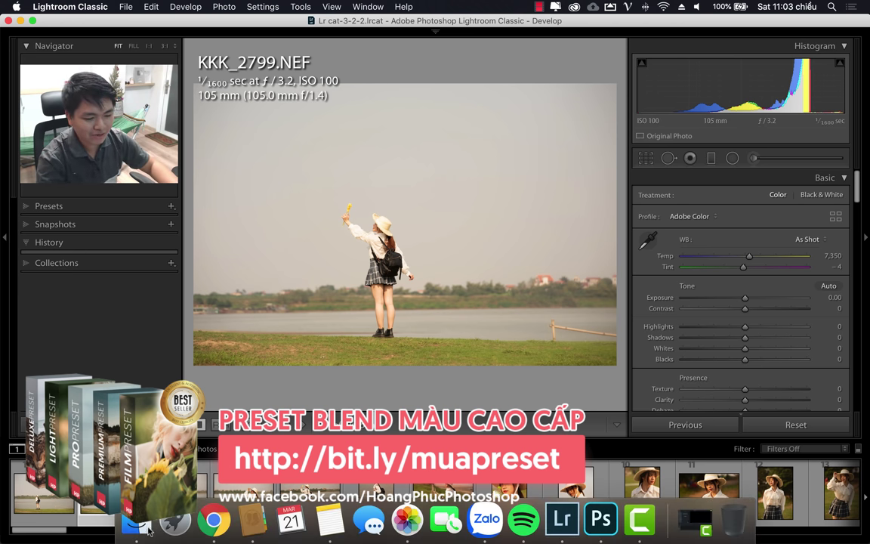
left_click(136, 521)
left_click(413, 197)
key("space")
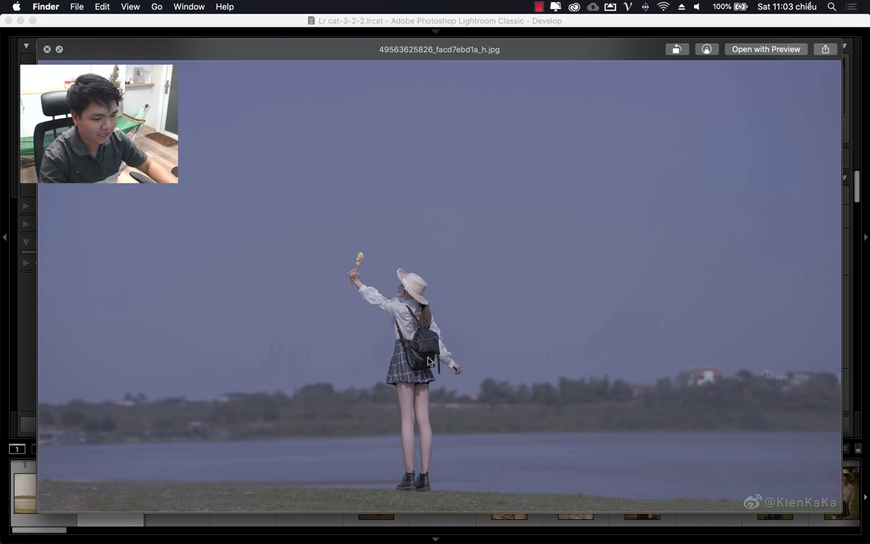
scroll(428, 362, "up", 5)
scroll(436, 367, "up", 5)
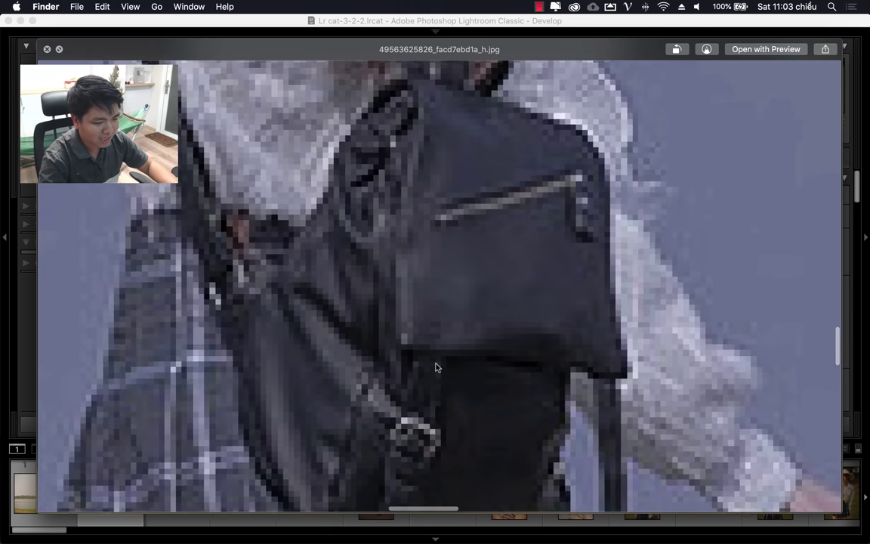
scroll(436, 367, "down", 3)
scroll(418, 315, "down", 3)
scroll(419, 315, "down", 3)
scroll(424, 281, "down", 3)
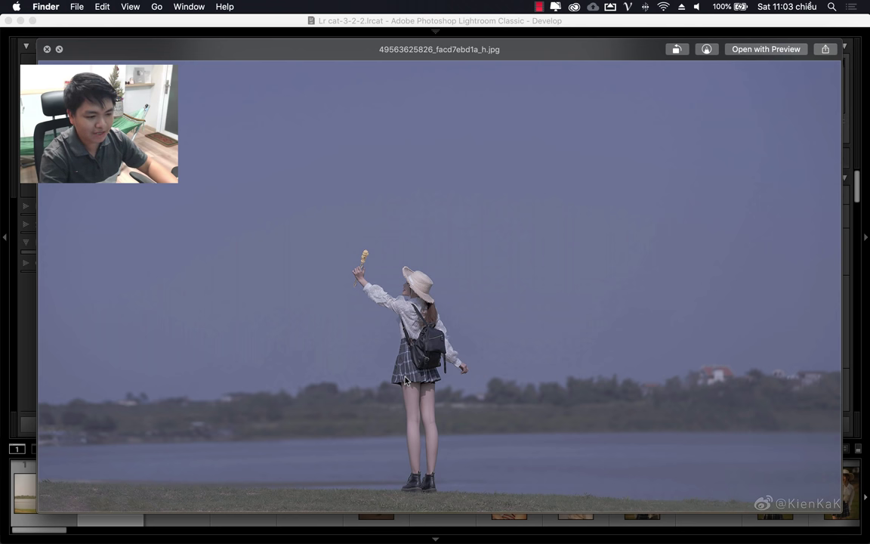
key("space")
left_click(405, 379)
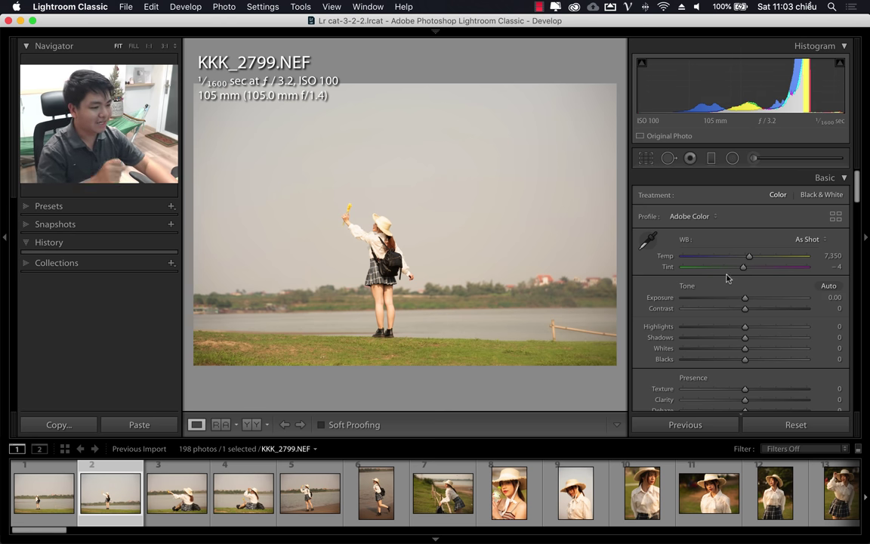
- Drop Highlights and Whites to -100, lift Shadows to +47 and Blacks to +20
left_click_drag(745, 326, 679, 326)
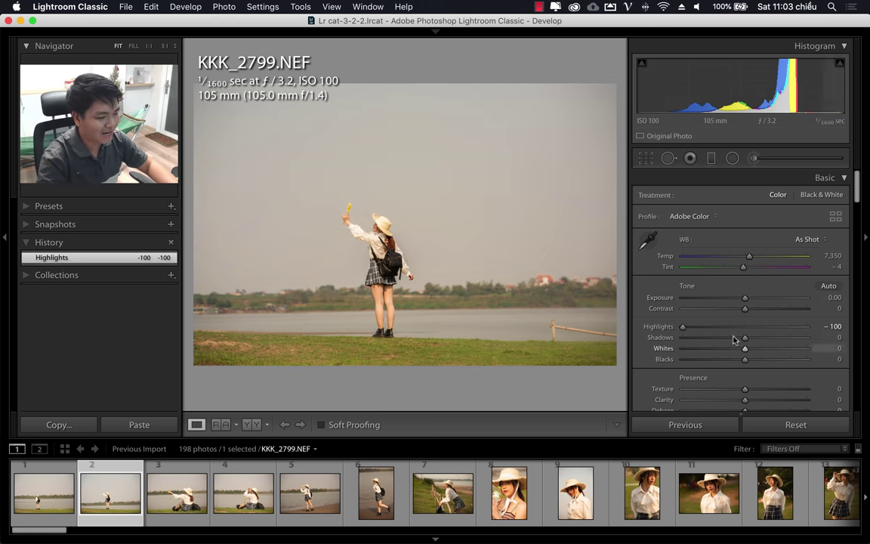
mouse_move(745, 337)
left_mouse_down()
mouse_move(781, 340)
mouse_move(637, 350)
left_mouse_up()
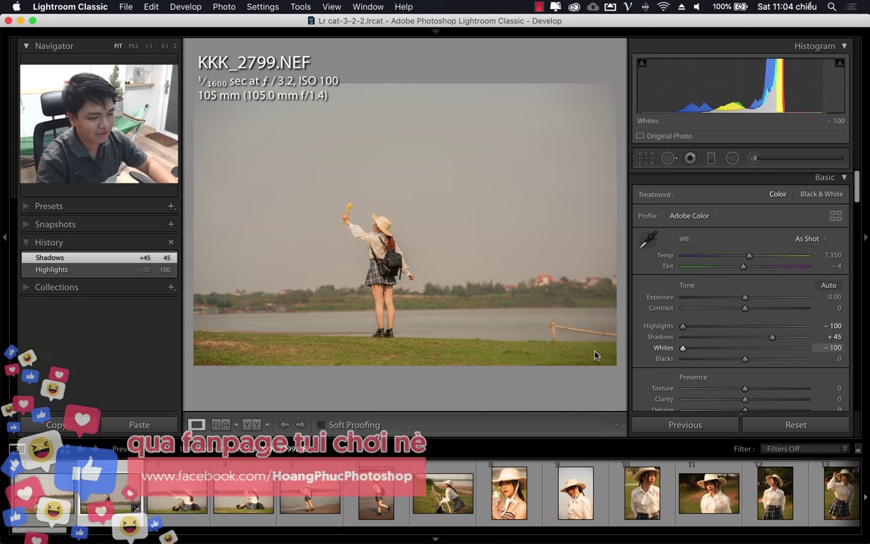
left_click(372, 213)
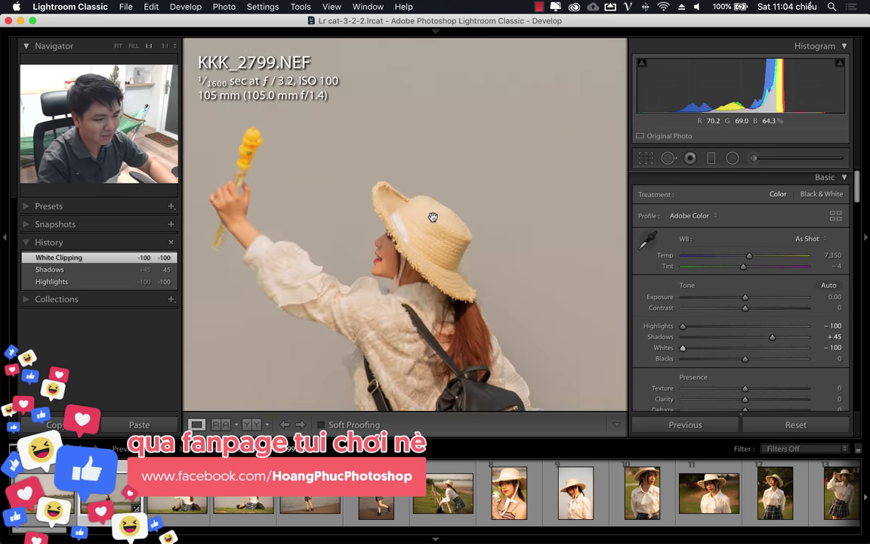
left_click(422, 197)
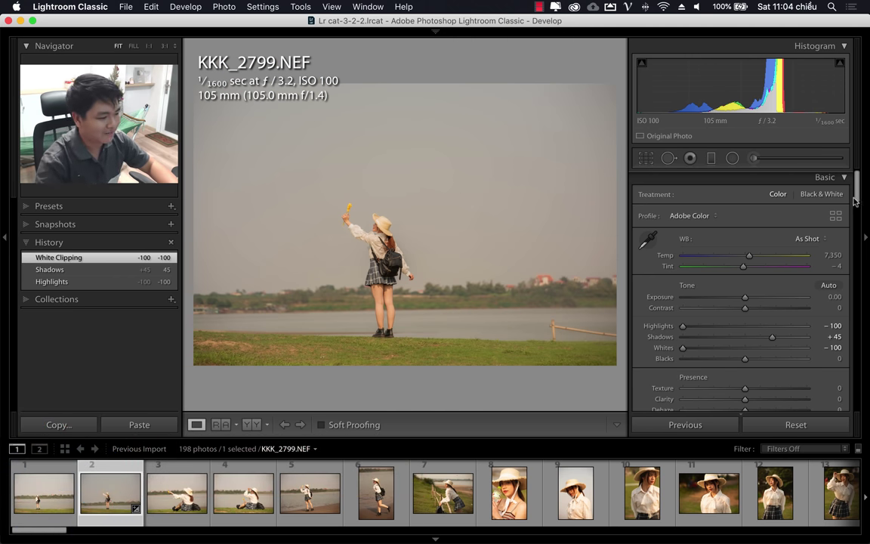
left_click_drag(857, 190, 857, 208)
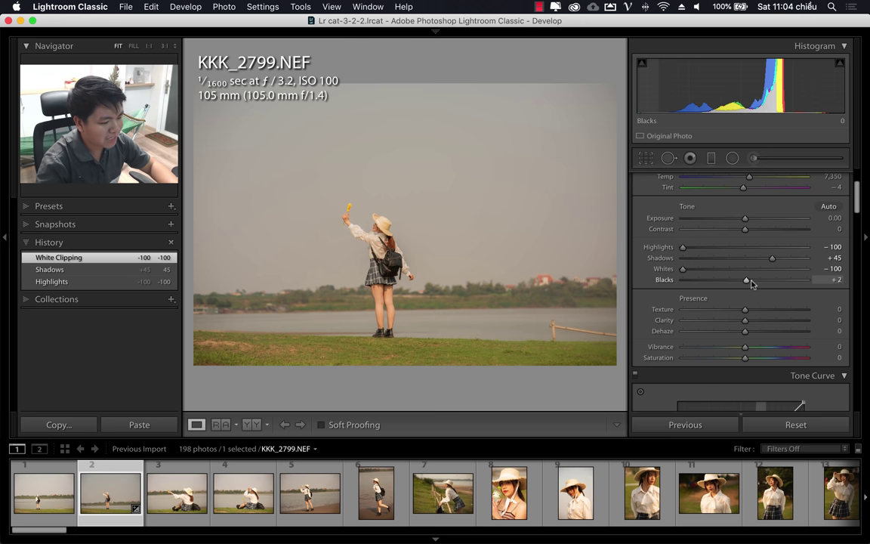
mouse_move(751, 283)
left_mouse_down()
mouse_move(769, 282)
mouse_move(757, 282)
mouse_move(773, 262)
left_mouse_up()
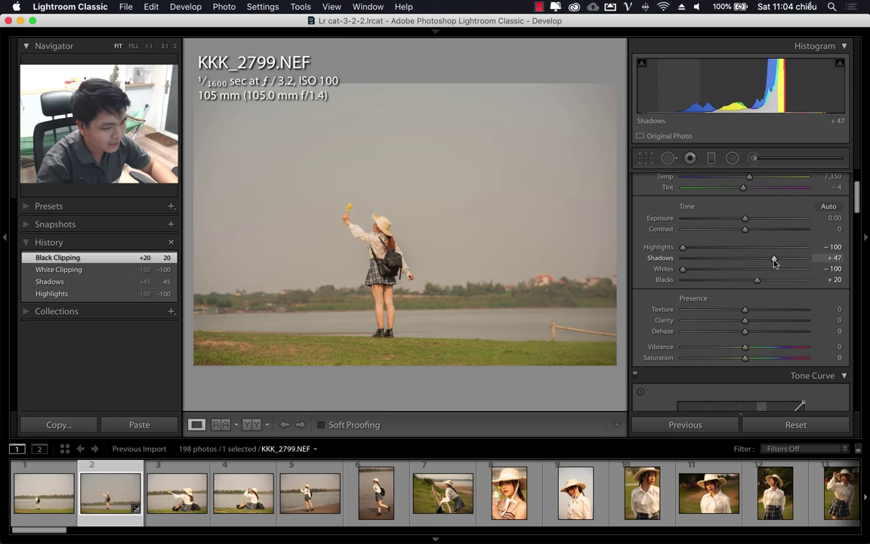
mouse_move(857, 206)
left_mouse_down()
mouse_move(857, 229)
mouse_move(858, 202)
mouse_move(857, 211)
left_mouse_up()
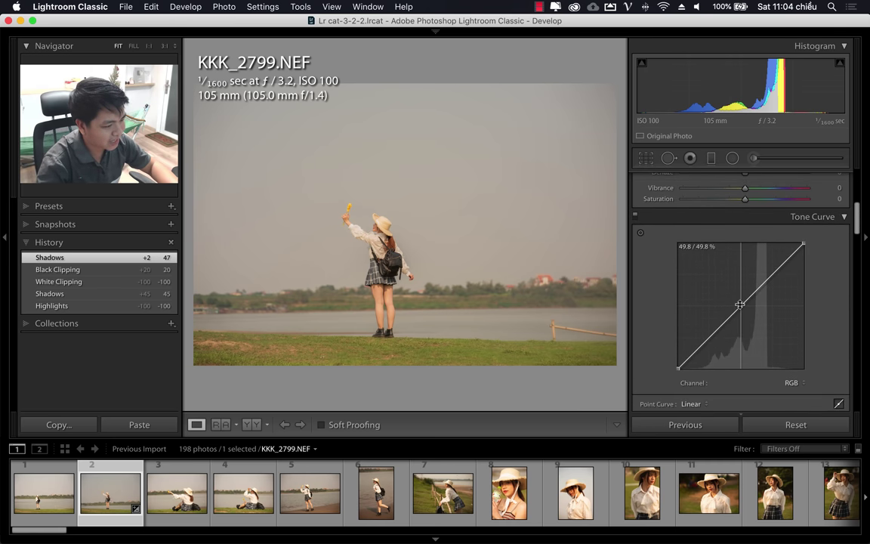
- Add three points to the RGB tone curve and nudge the shadow point down
left_click(740, 304)
left_click(709, 336)
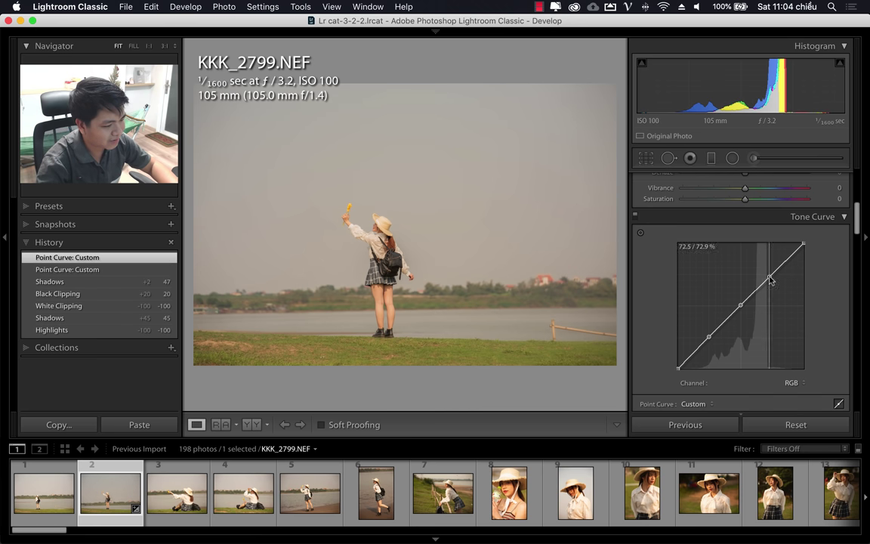
left_click(770, 279)
left_click_drag(710, 335, 707, 338)
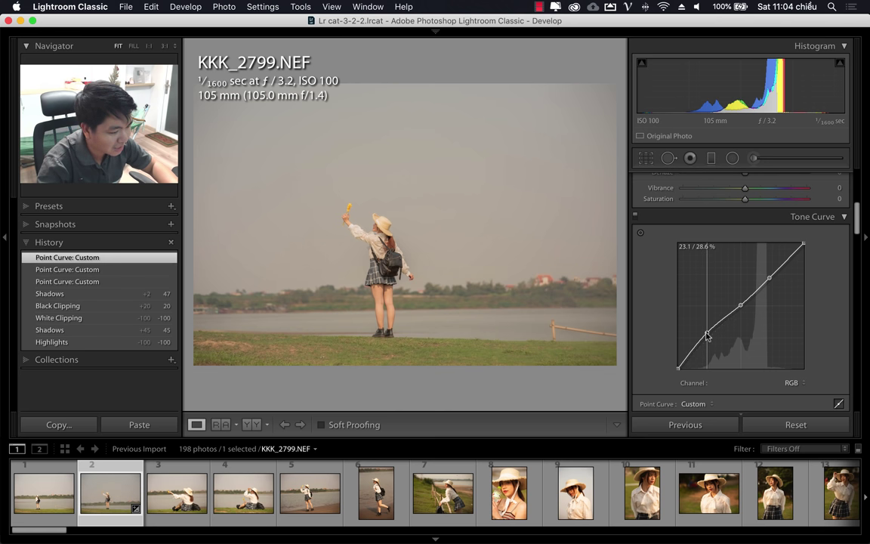
- Lift the curve's black point, lower the white and upper-mid points, and compare before/after
left_click(696, 351)
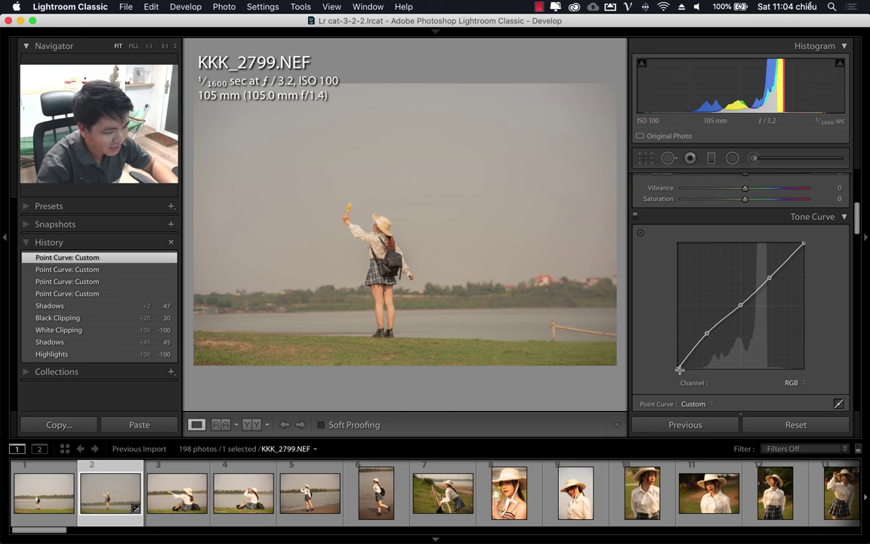
left_click_drag(679, 367, 673, 366)
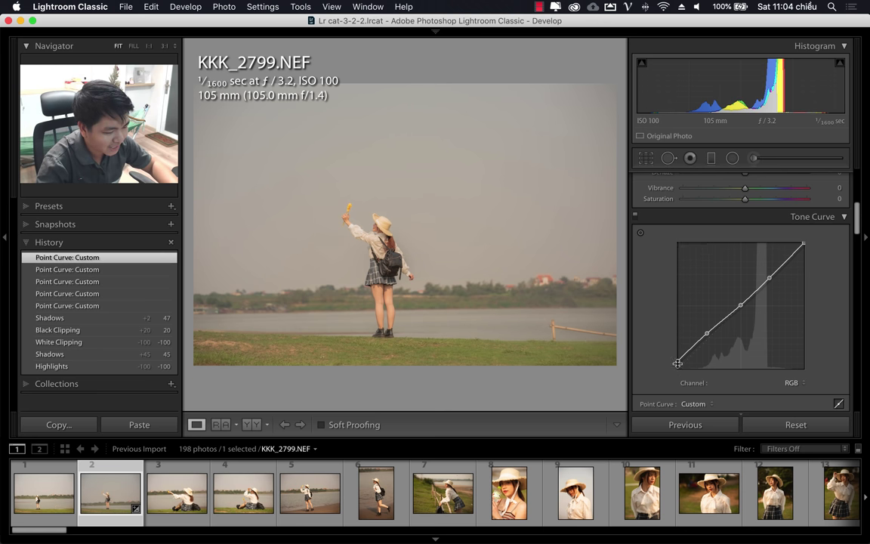
scroll(741, 302, "down", 1)
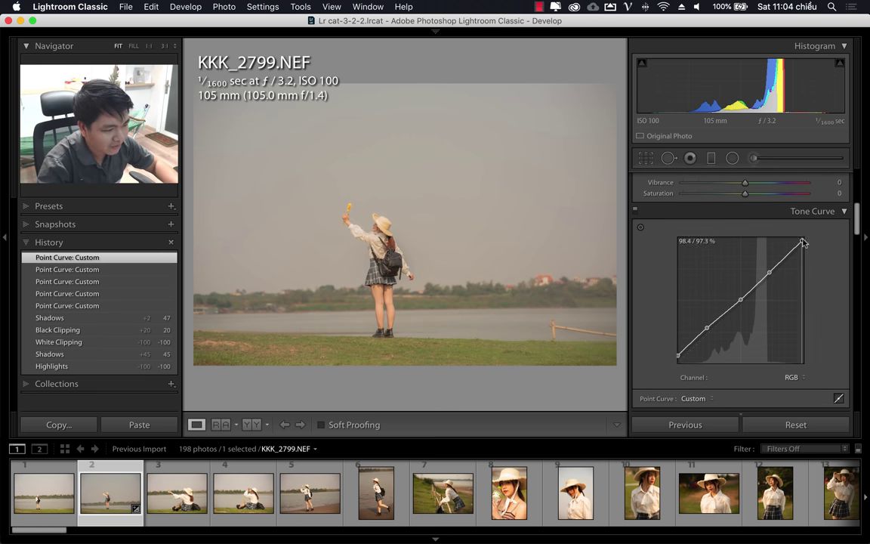
left_click_drag(812, 234, 815, 249)
left_click_drag(770, 278, 770, 280)
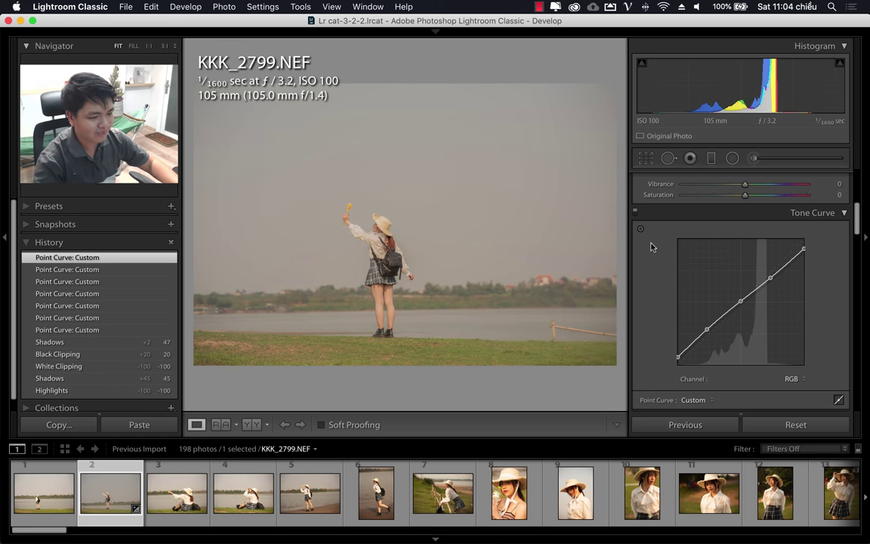
key("backslash")
key("backslash")
key("backslash")
key("backslash")
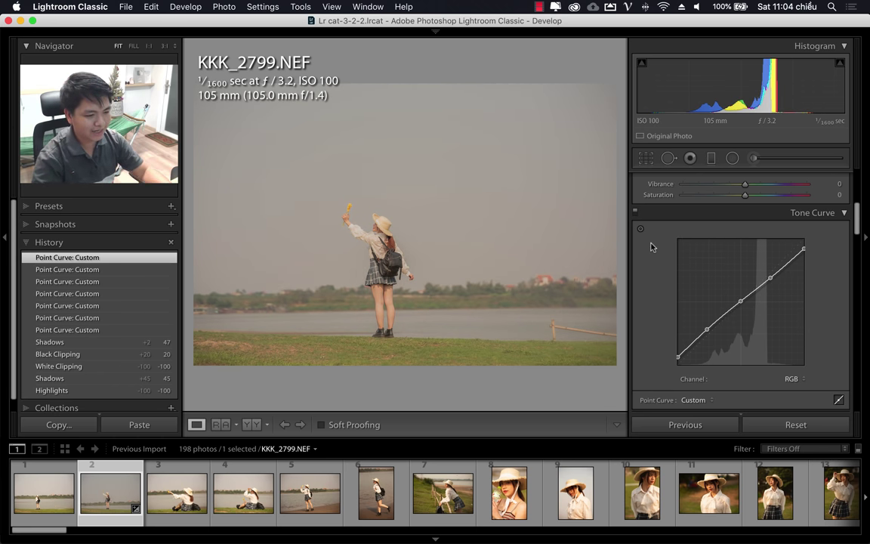
- Set Texture to +40, Clarity to -9 and cool Temp to 5,201
scroll(740, 302, "up", 5)
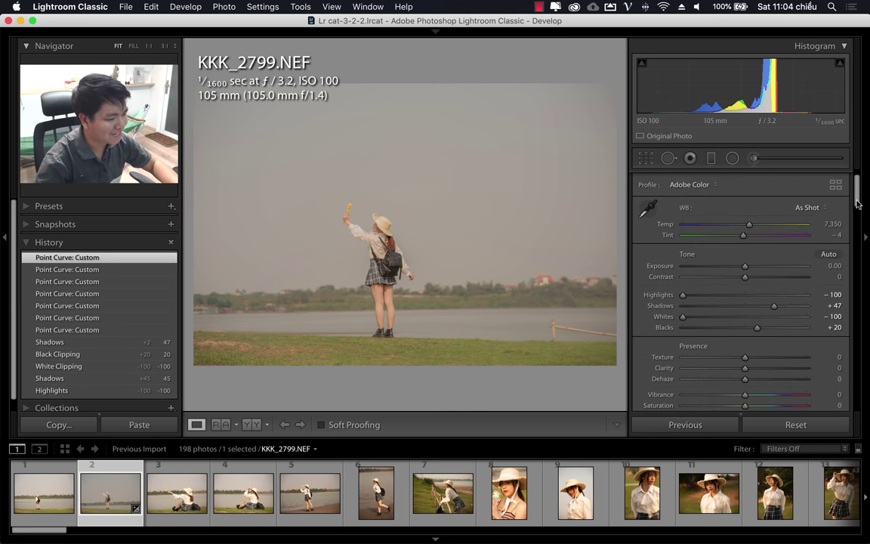
scroll(737, 325, "up", 5)
left_click_drag(744, 320, 770, 323)
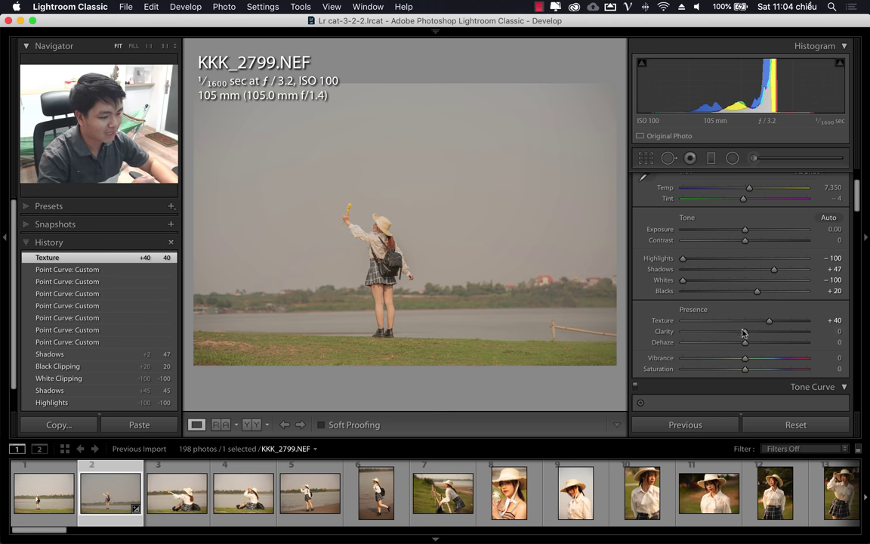
left_click_drag(736, 336, 739, 360)
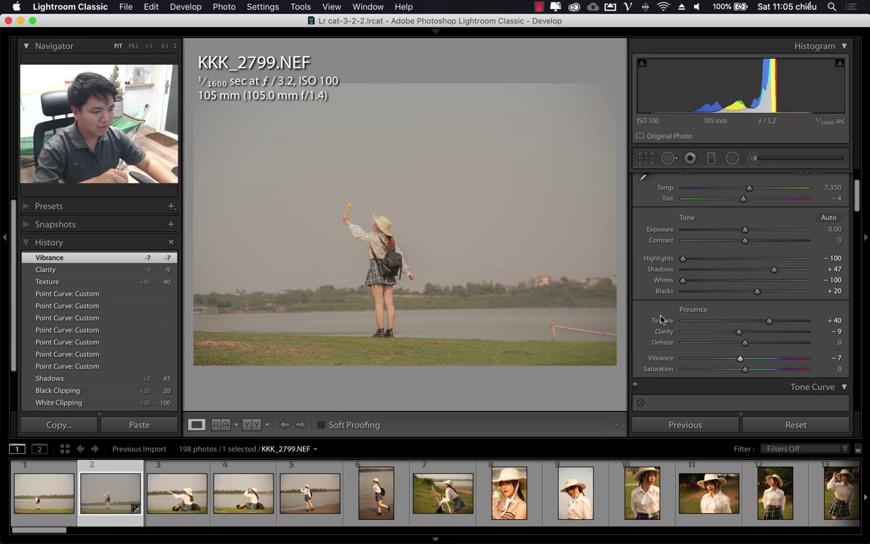
left_click(730, 188)
left_click_drag(719, 194, 722, 194)
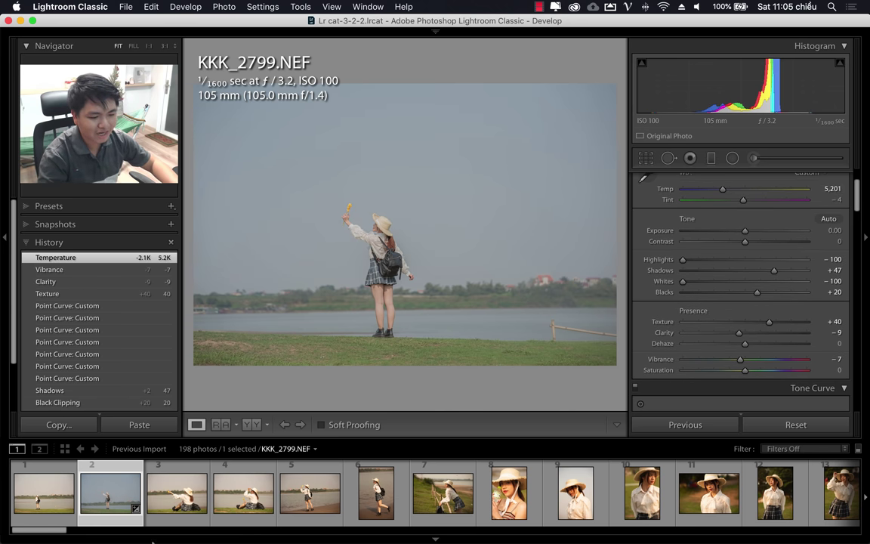
- Compare against the blue-purple reference JPG in Quick Look, then return to Lightroom
left_click(154, 521)
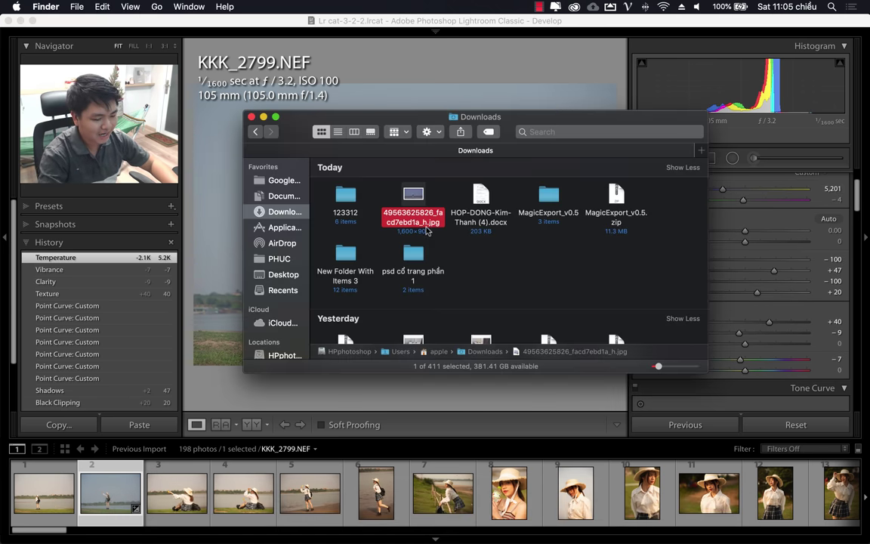
key("space")
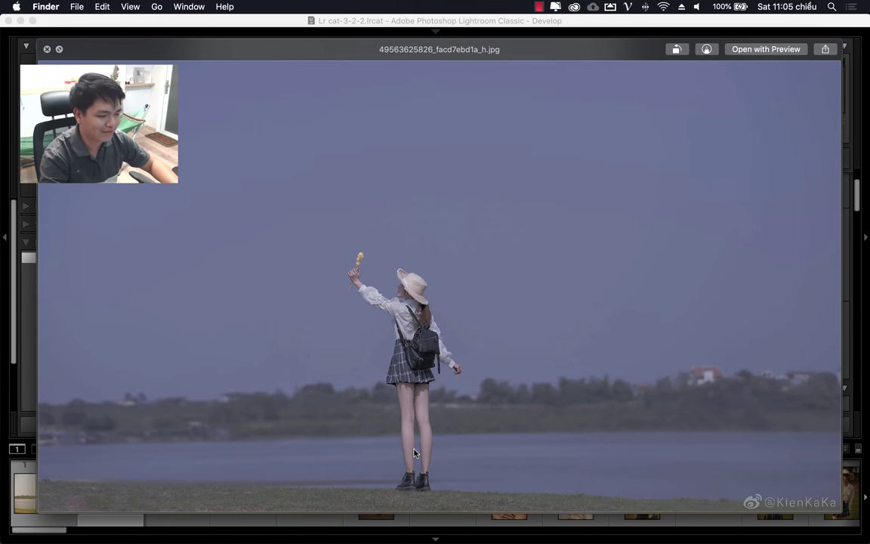
key("space")
left_click(557, 25)
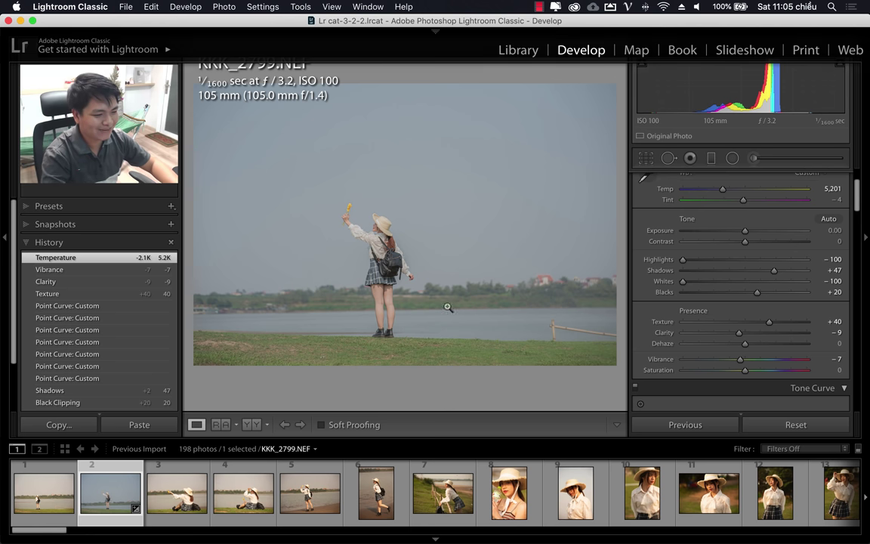
- Cool Temp to 4,935 and raise Whites to -87
mouse_move(722, 190)
left_mouse_down()
mouse_move(750, 205)
mouse_move(741, 205)
left_mouse_up()
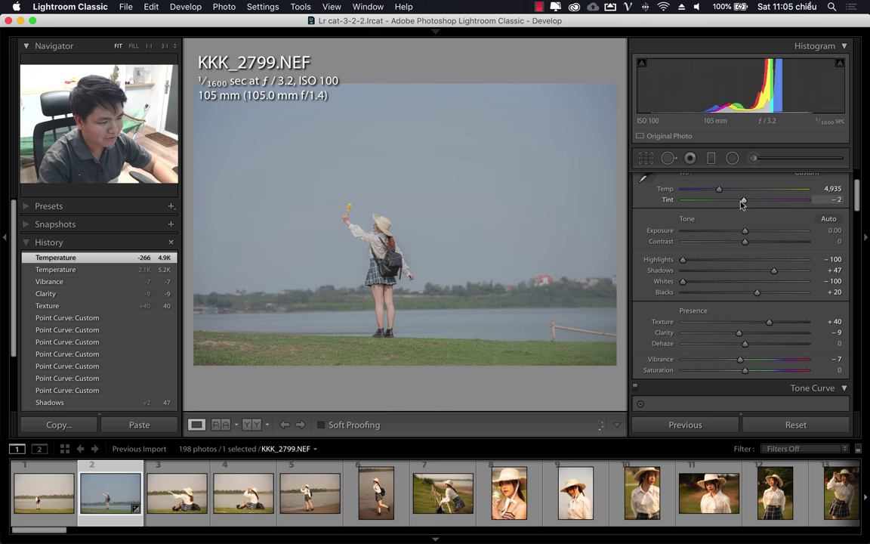
left_click_drag(683, 281, 689, 282)
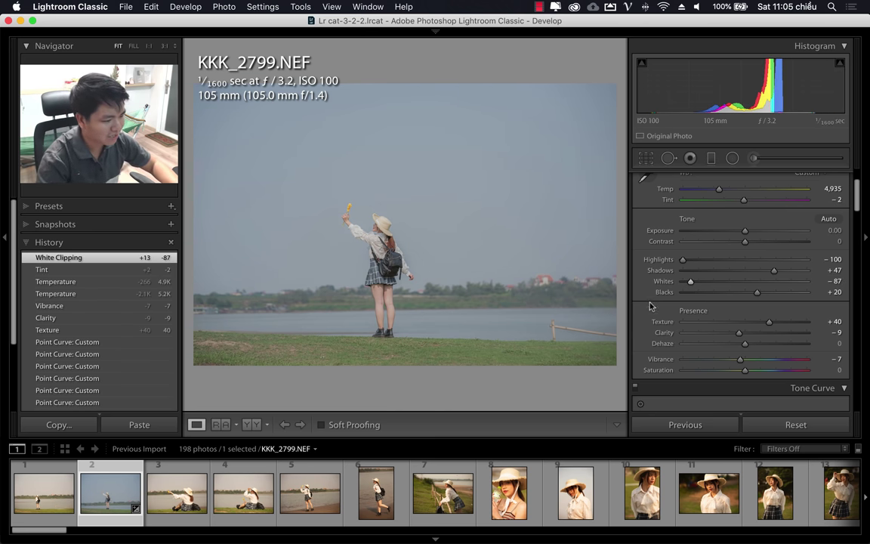
scroll(650, 305, "down", 2)
scroll(650, 305, "up", 1)
scroll(650, 305, "down", 10)
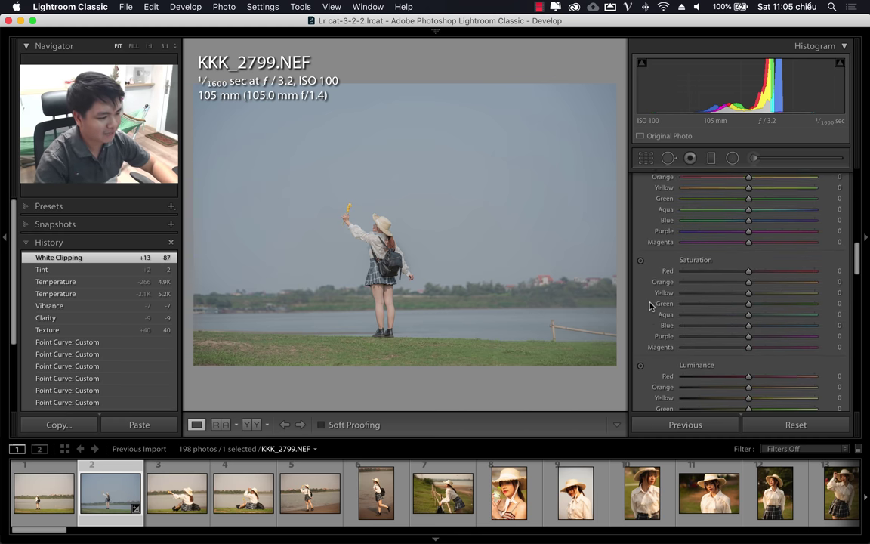
scroll(650, 305, "down", 5)
scroll(650, 305, "up", 5)
scroll(650, 305, "up", 2)
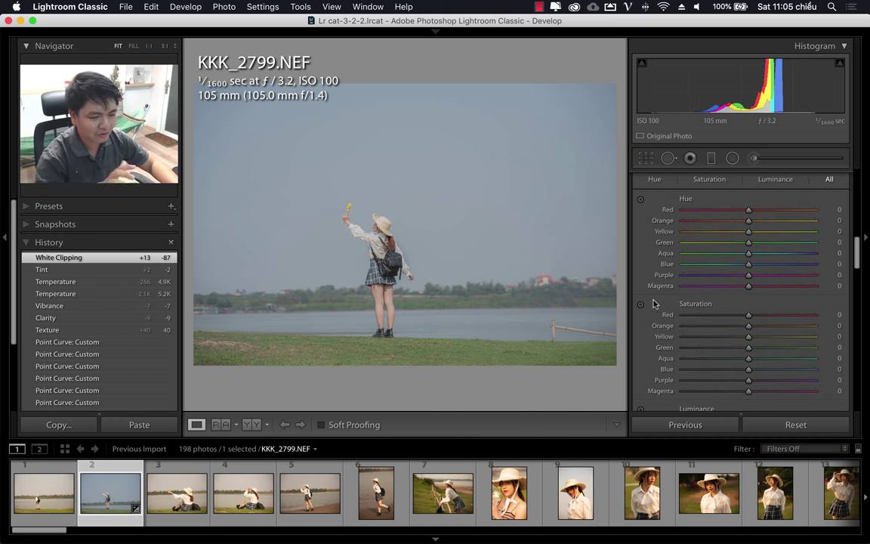
- Lower HSL Orange saturation to -17
left_click_drag(748, 325, 739, 326)
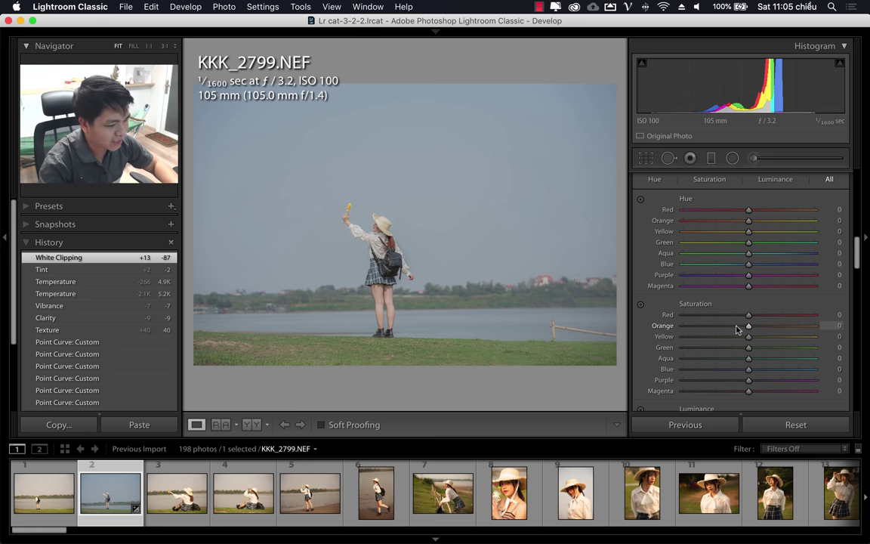
scroll(732, 334, "down", 1)
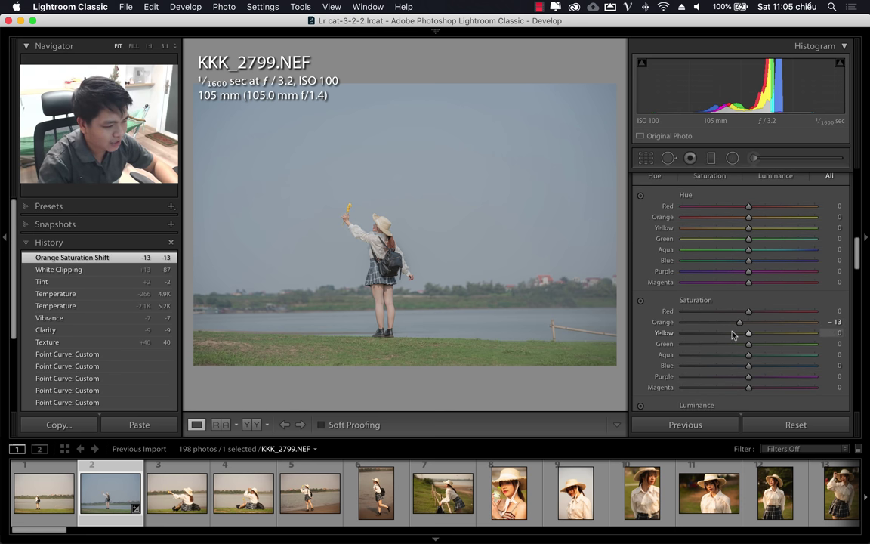
scroll(732, 335, "down", 1)
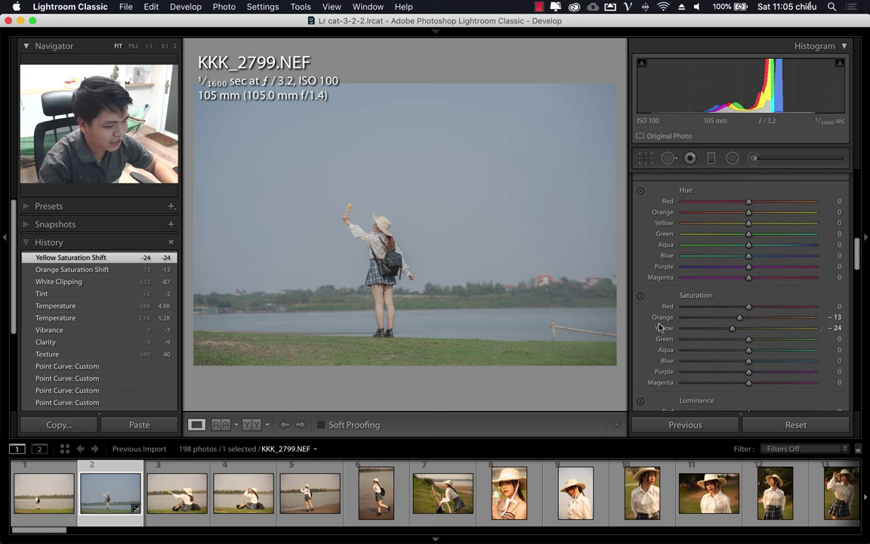
left_click_drag(736, 321, 731, 329)
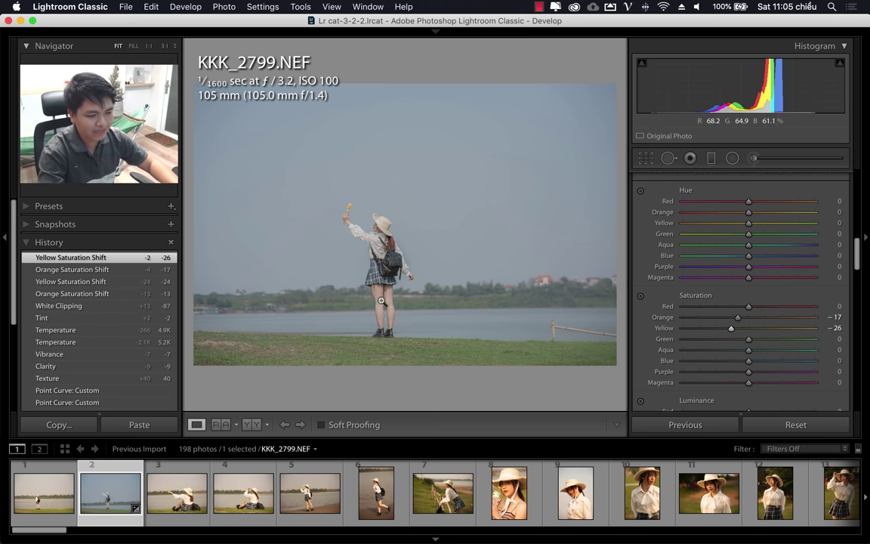
- Check the reference JPG in Quick Look and return to the edit
left_click(136, 532)
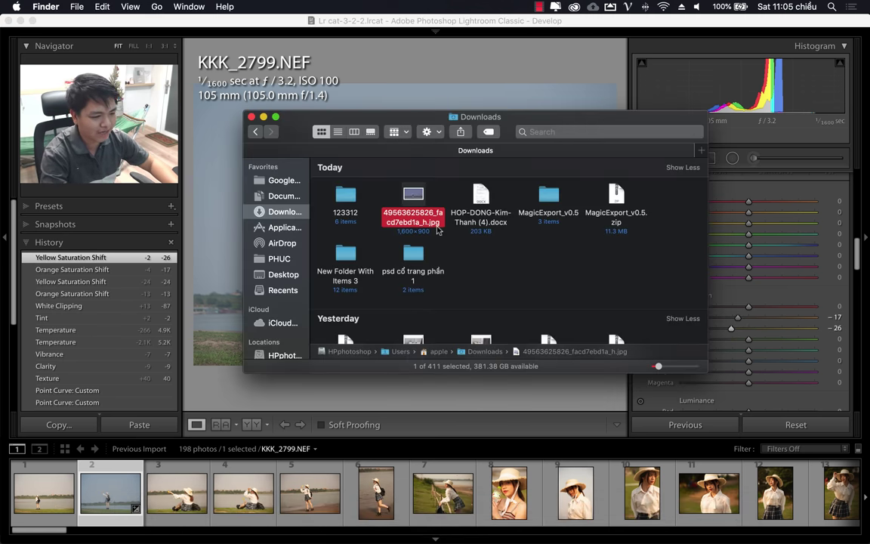
key("space")
key("space")
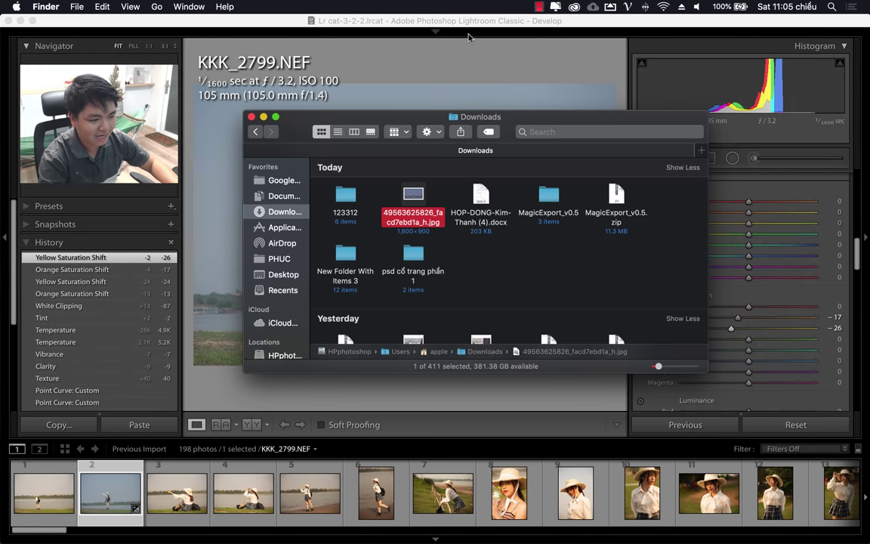
left_click(648, 374)
- Darken Blue luminance to -22 and desaturate Aqua to -4 and Blue to -8
scroll(702, 355, "down", 2)
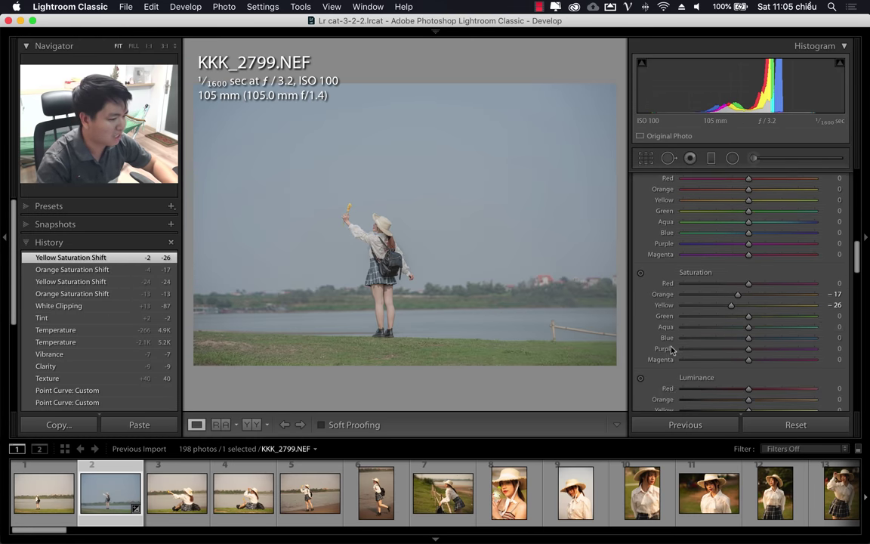
scroll(737, 340, "down", 3)
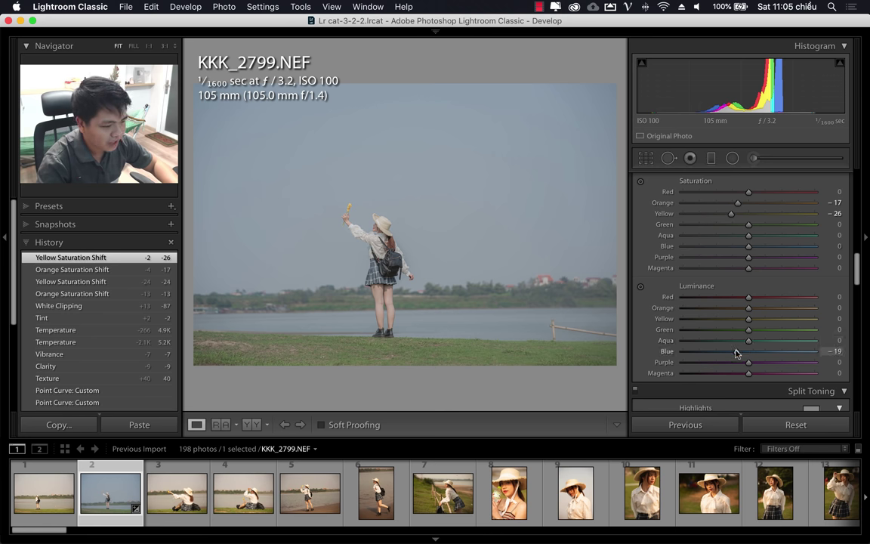
mouse_move(737, 353)
left_mouse_down()
mouse_move(724, 354)
mouse_move(739, 343)
mouse_move(734, 355)
left_mouse_up()
scroll(736, 354, "up", 1)
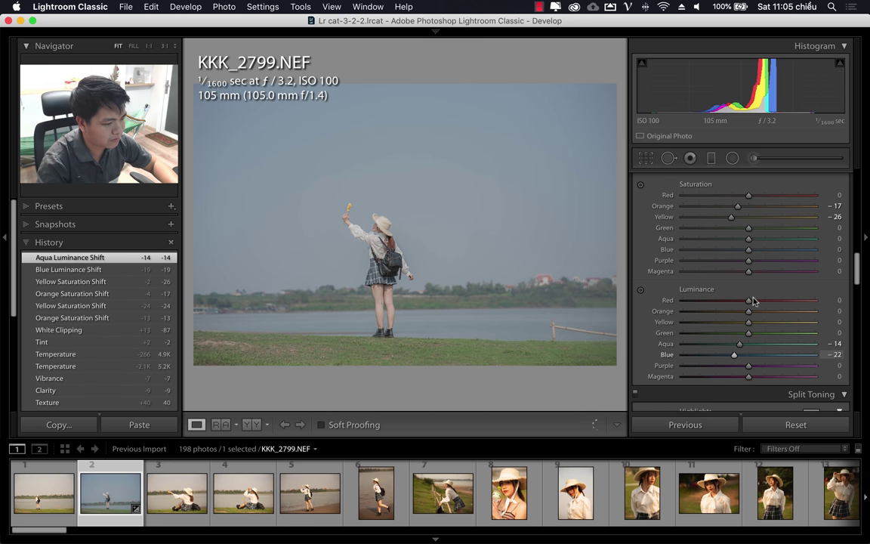
left_click_drag(748, 240, 745, 244)
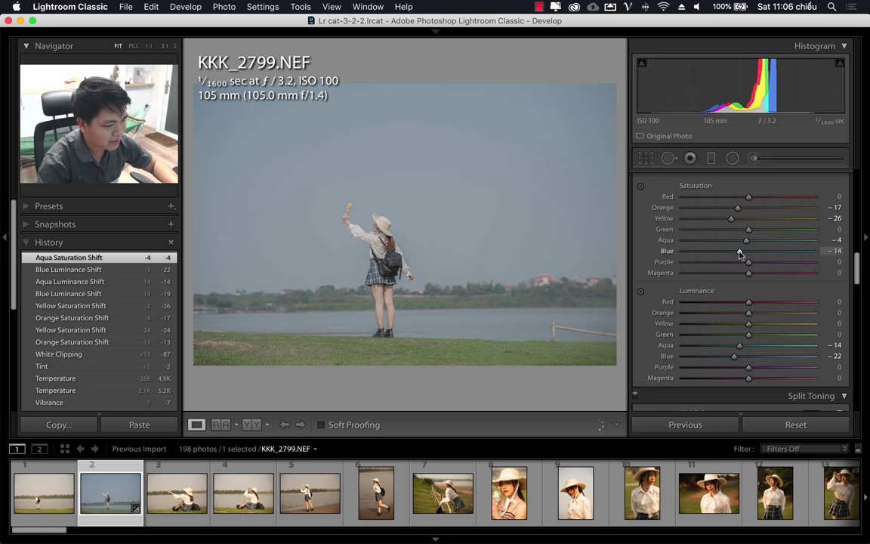
left_click_drag(741, 252, 745, 253)
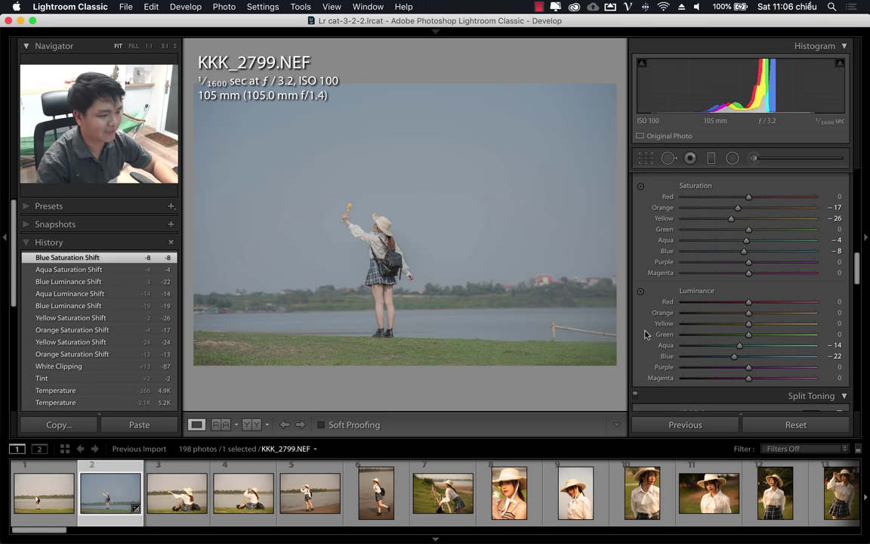
scroll(646, 334, "down", 5)
- Enable Remove Chromatic Aberration and the Nikon 105mm lens profile, toggling the profile to compare
scroll(646, 333, "down", 1)
scroll(646, 334, "up", 2)
scroll(646, 334, "down", 5)
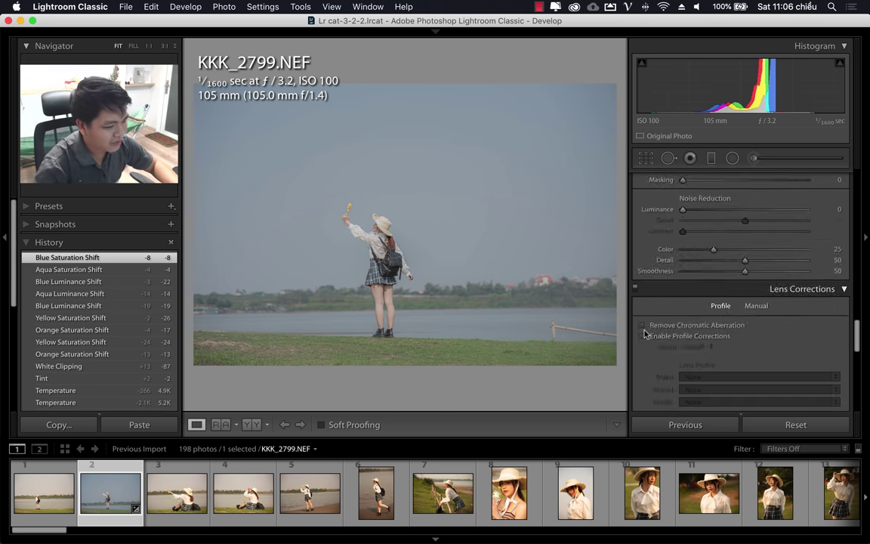
scroll(644, 333, "down", 3)
left_click(643, 247)
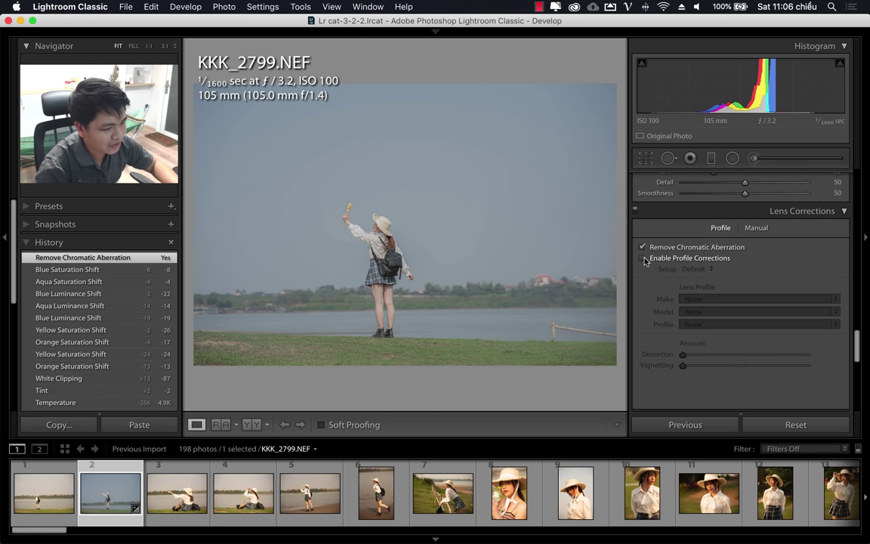
left_click(643, 258)
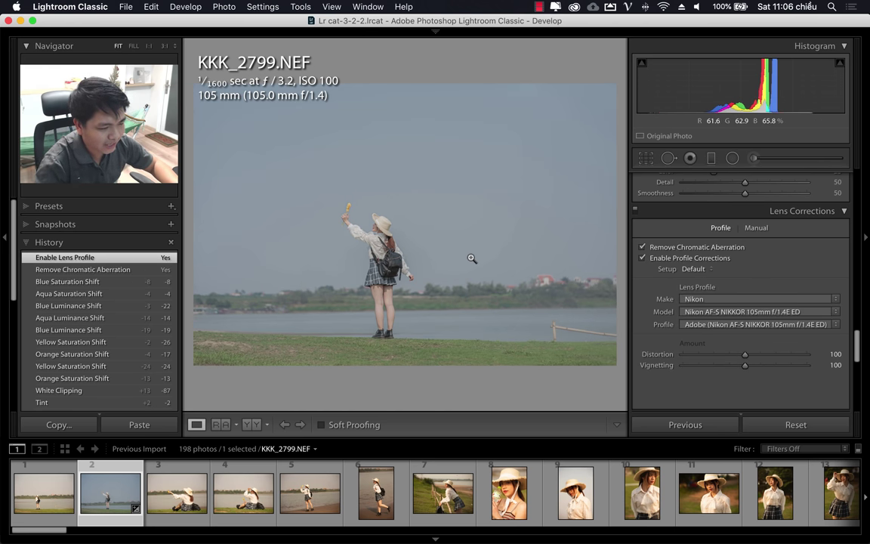
left_click(643, 258)
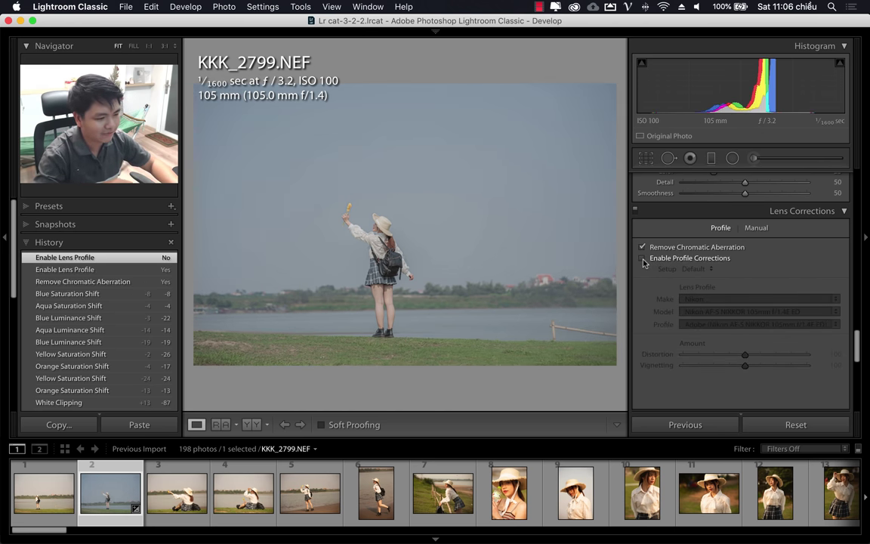
left_click(642, 258)
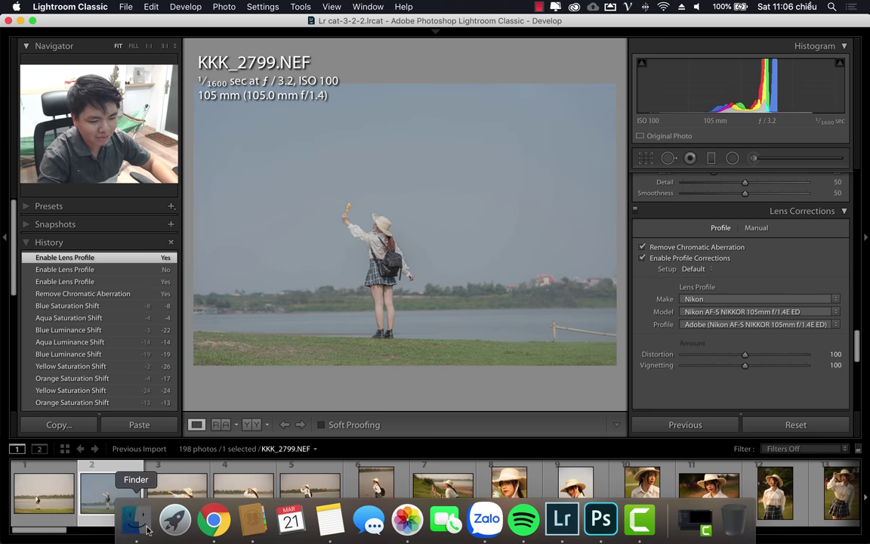
left_click(136, 520)
key("space")
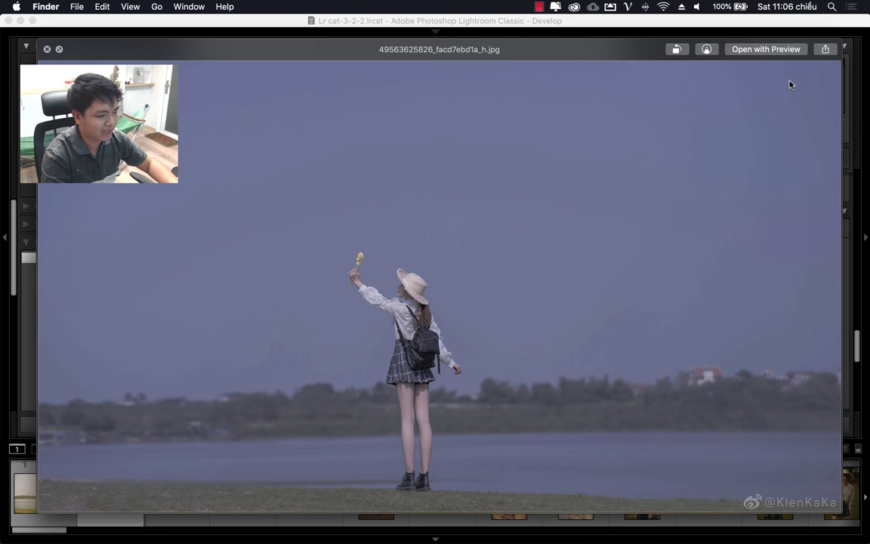
key("space")
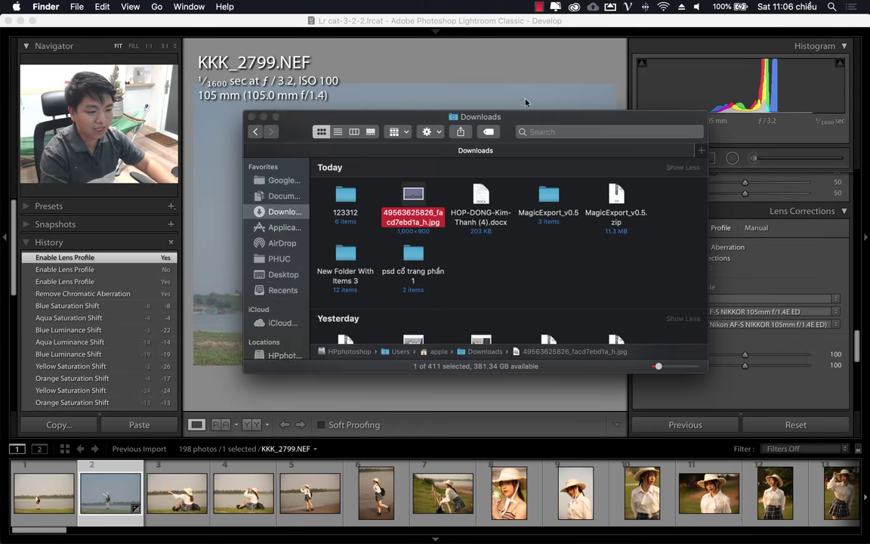
key("super+Tab")
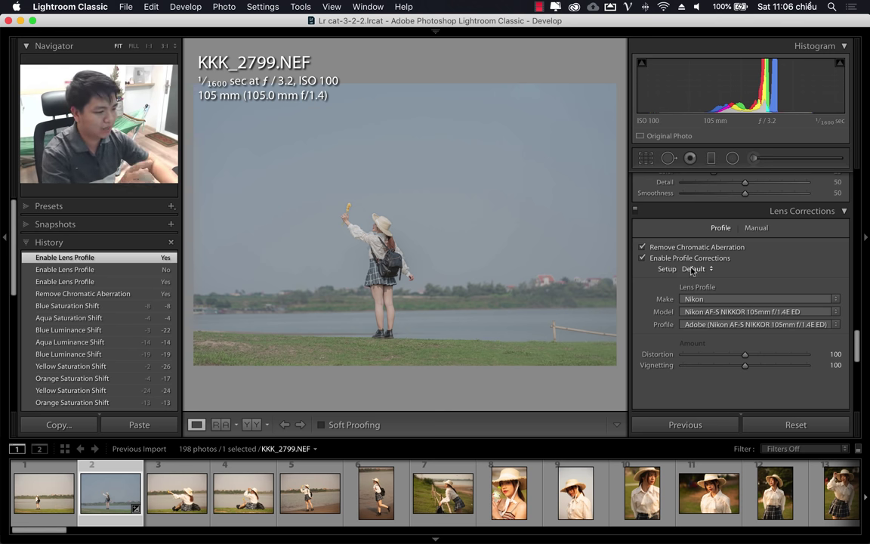
- Set Detail panel Sharpening Amount to 79 and Masking to 98
scroll(651, 256, "down", 2)
scroll(657, 249, "down", 2)
scroll(668, 240, "up", 2)
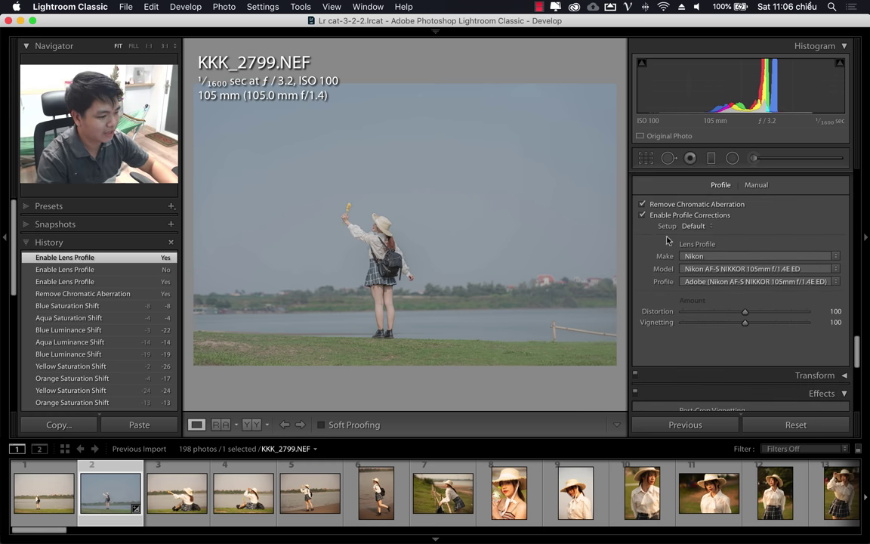
scroll(647, 261, "down", 3)
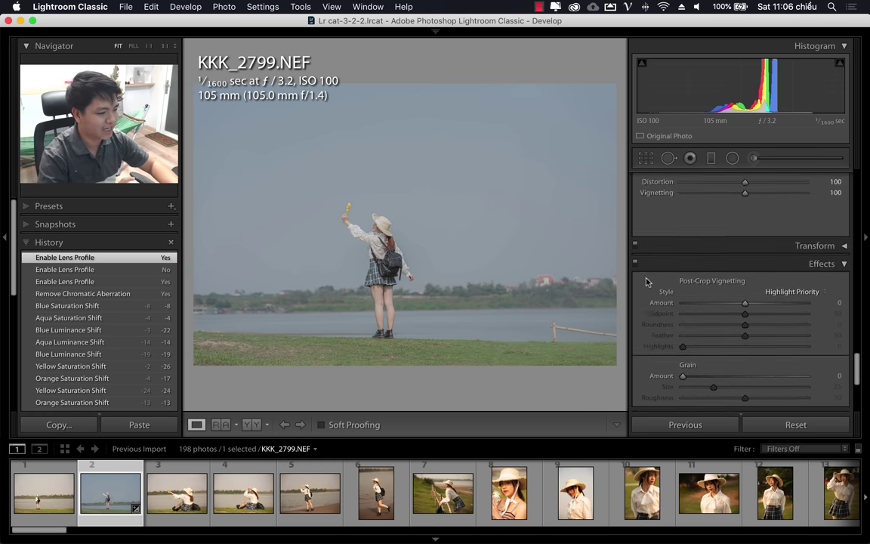
scroll(648, 281, "down", 2)
scroll(649, 291, "down", 3)
scroll(651, 300, "down", 3)
scroll(664, 301, "up", 5)
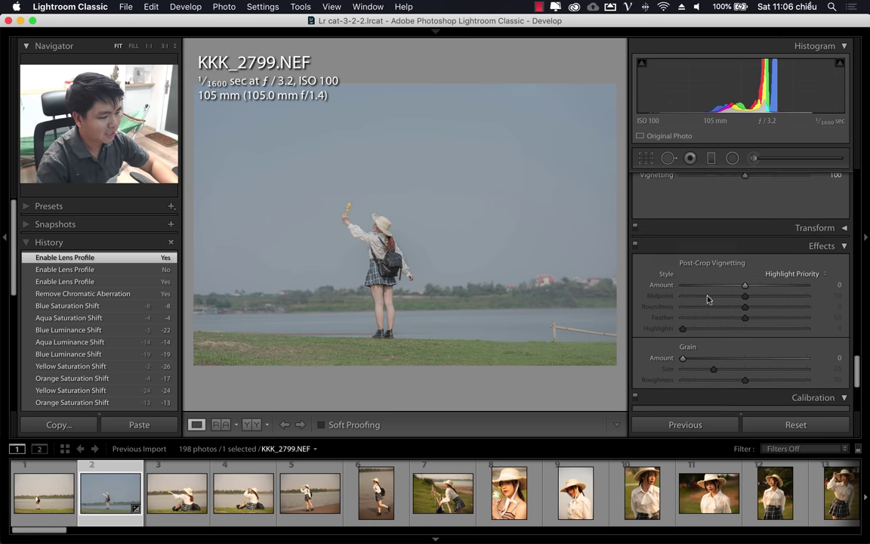
scroll(687, 298, "up", 5)
scroll(710, 296, "up", 3)
scroll(729, 293, "up", 3)
scroll(731, 292, "up", 2)
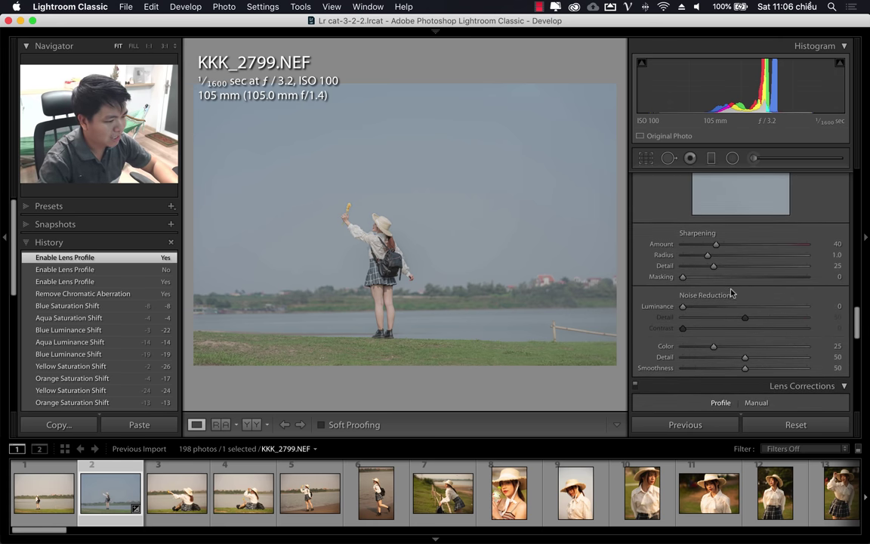
left_click_drag(683, 322, 708, 322)
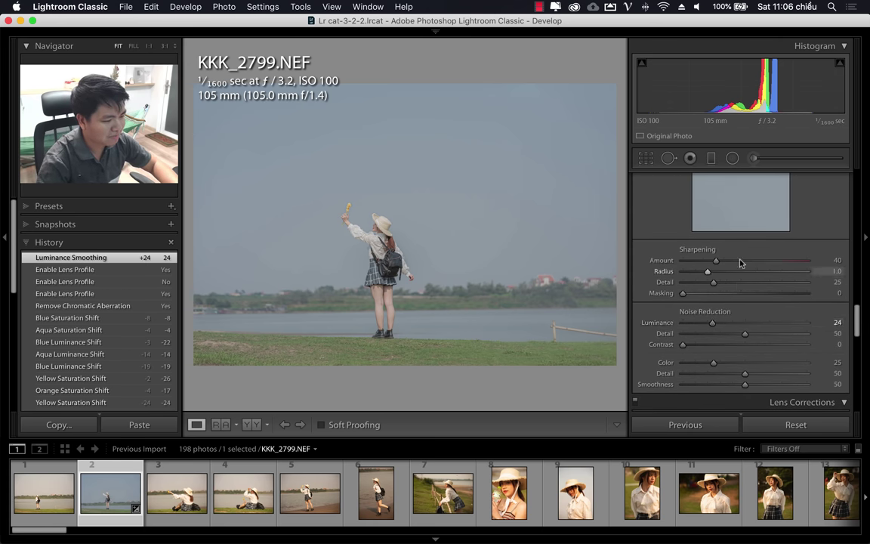
left_click_drag(715, 260, 747, 260)
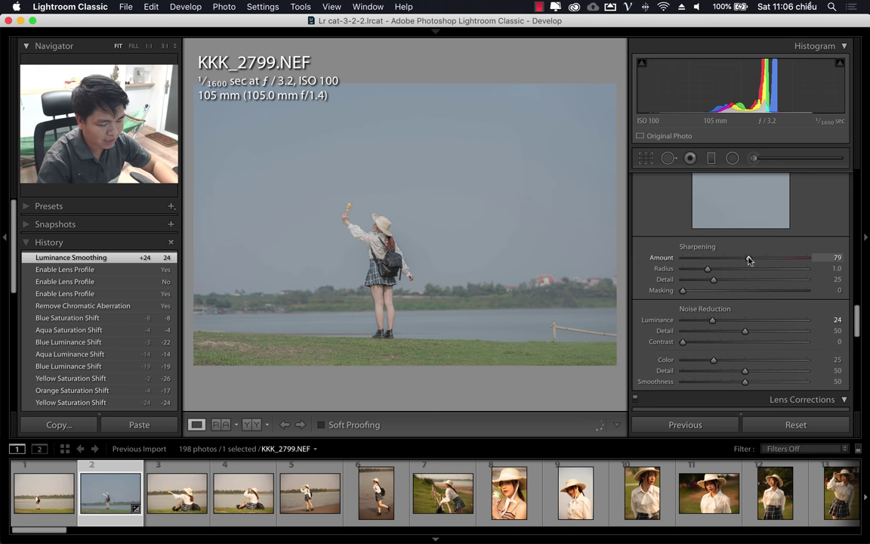
scroll(800, 297, "down", 1)
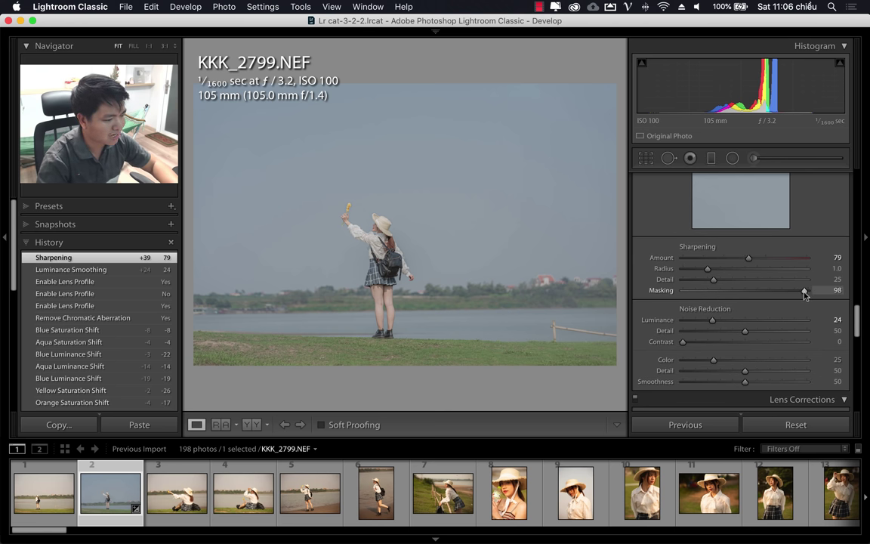
left_click_drag(805, 295, 805, 291)
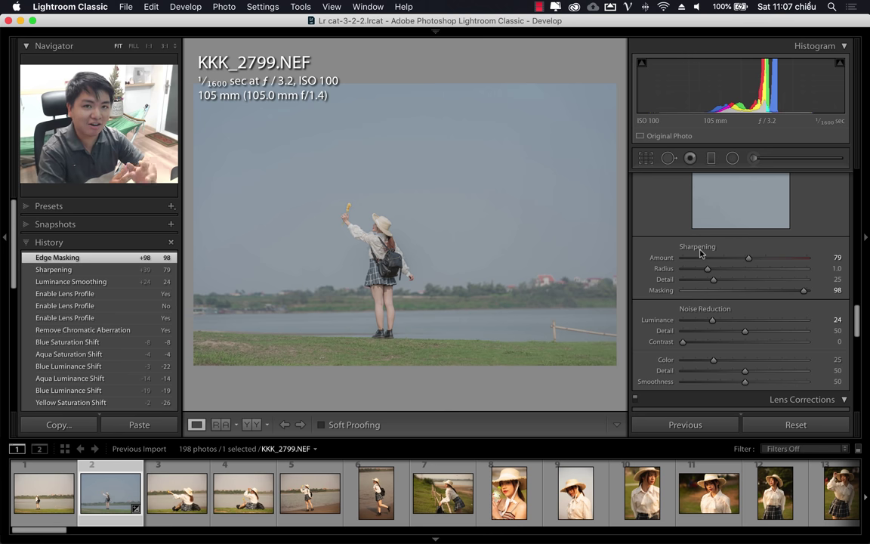
- Scroll the Develop panels down to the Calibration section
scroll(655, 309, "up", 5)
scroll(655, 309, "up", 5)
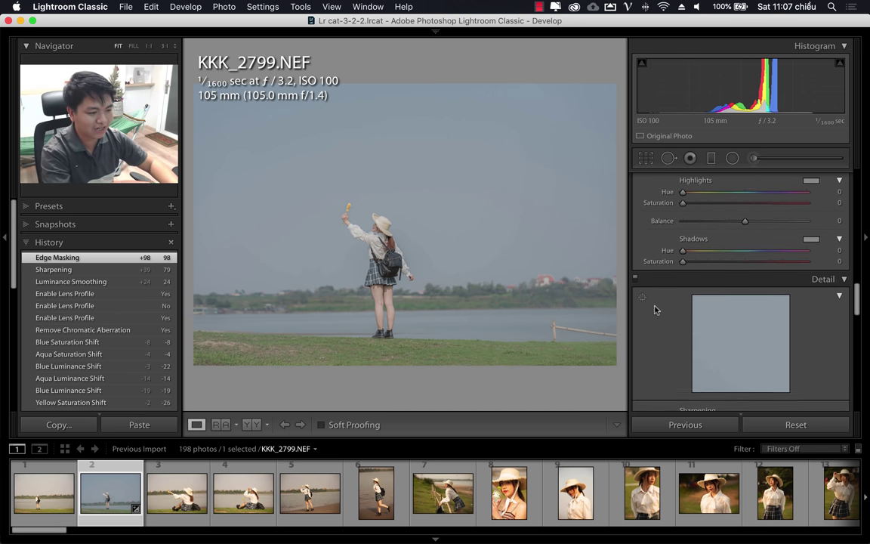
scroll(655, 309, "up", 5)
scroll(655, 308, "up", 5)
scroll(655, 309, "up", 5)
scroll(655, 308, "up", 1)
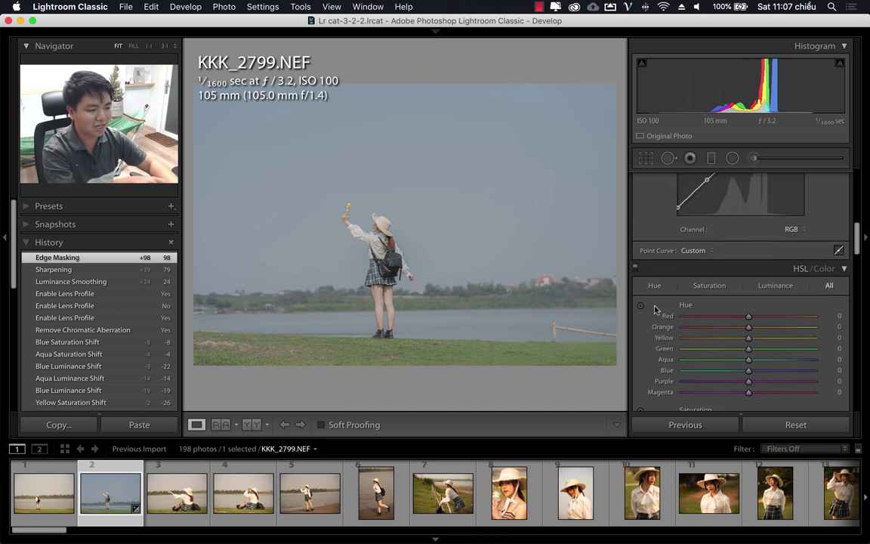
scroll(655, 309, "up", 3)
scroll(654, 309, "up", 4)
scroll(655, 306, "up", 2)
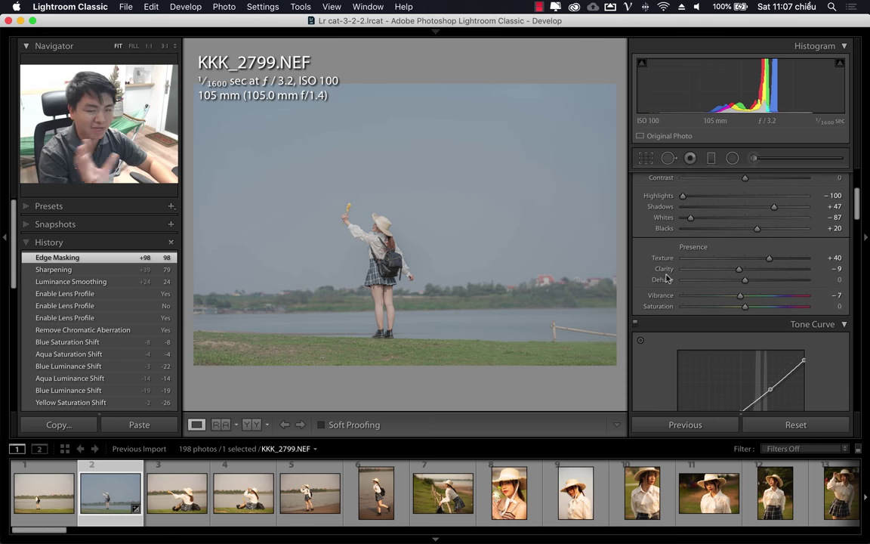
scroll(650, 350, "down", 3)
scroll(650, 349, "down", 5)
scroll(650, 349, "down", 5)
scroll(650, 350, "down", 3)
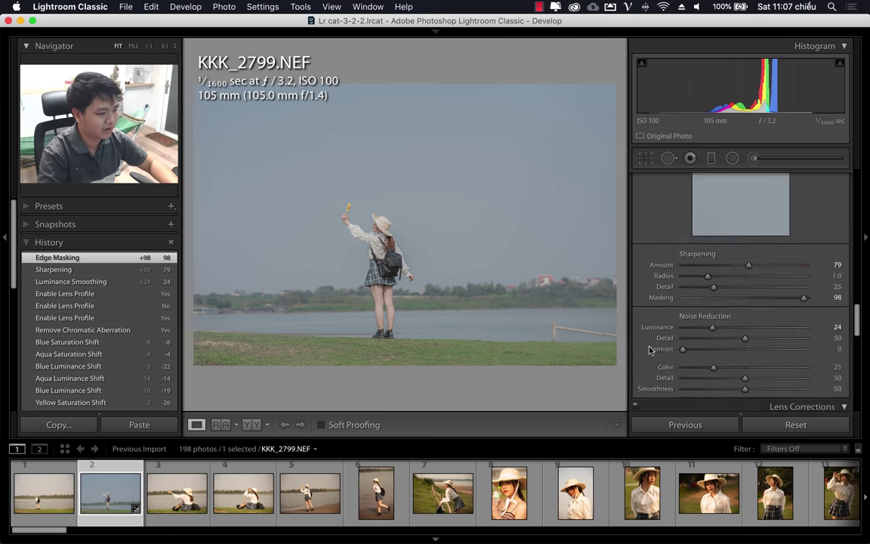
scroll(650, 350, "down", 3)
scroll(651, 349, "up", 2)
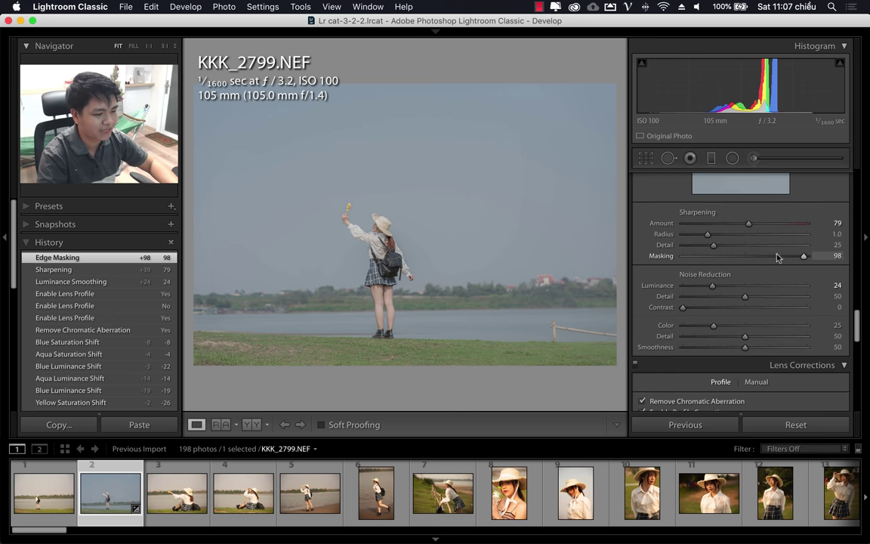
scroll(664, 339, "down", 3)
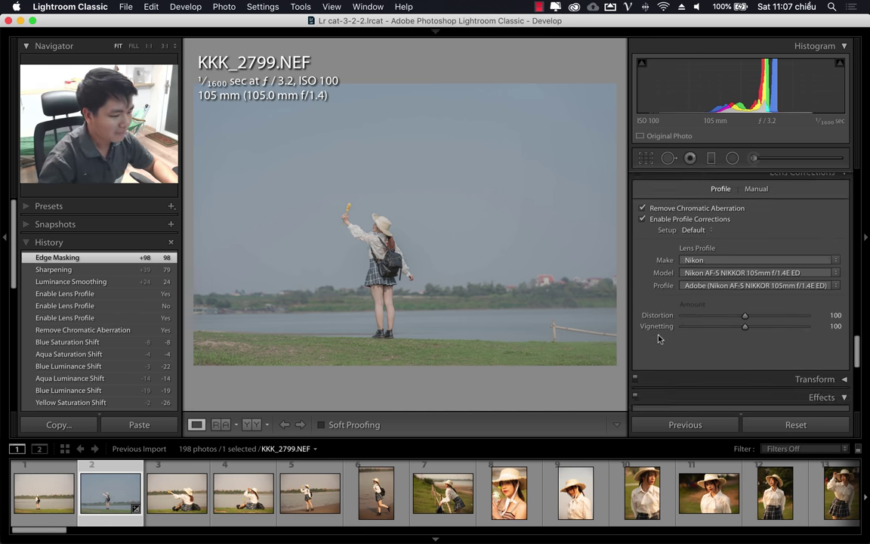
scroll(660, 336, "down", 5)
scroll(658, 338, "down", 2)
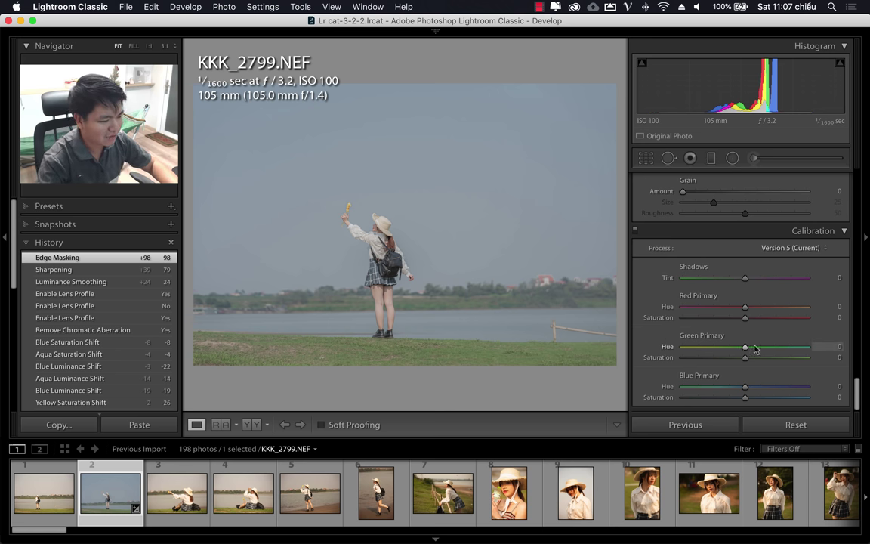
- Set Green Primary Hue to +45, Green Saturation to -34 and Blue Saturation to -9
mouse_move(736, 352)
left_mouse_down()
mouse_move(716, 352)
mouse_move(790, 352)
left_mouse_up()
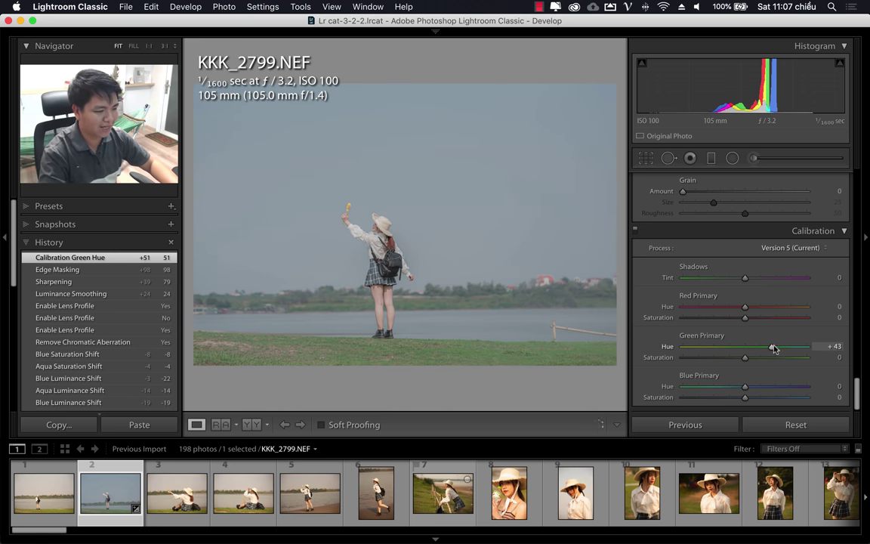
left_click_drag(776, 348, 773, 346)
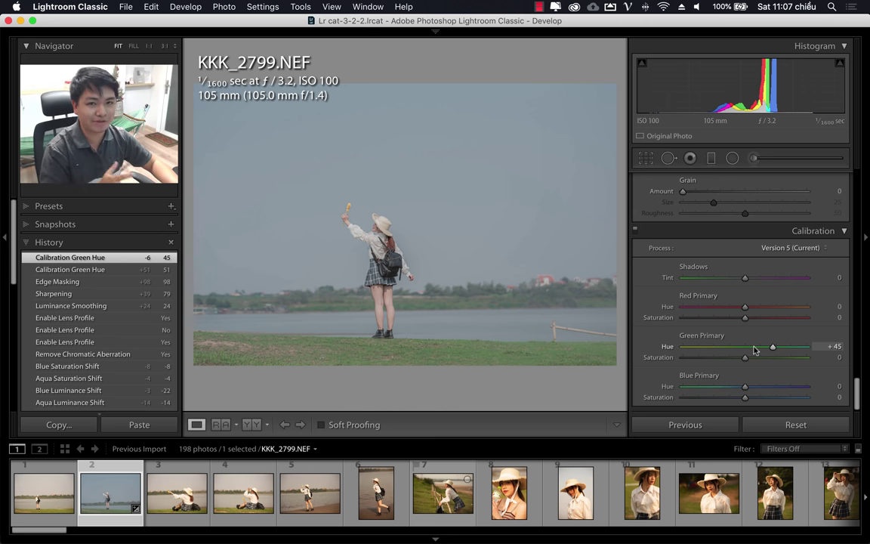
mouse_move(744, 358)
left_mouse_down()
mouse_move(696, 362)
mouse_move(725, 363)
left_mouse_up()
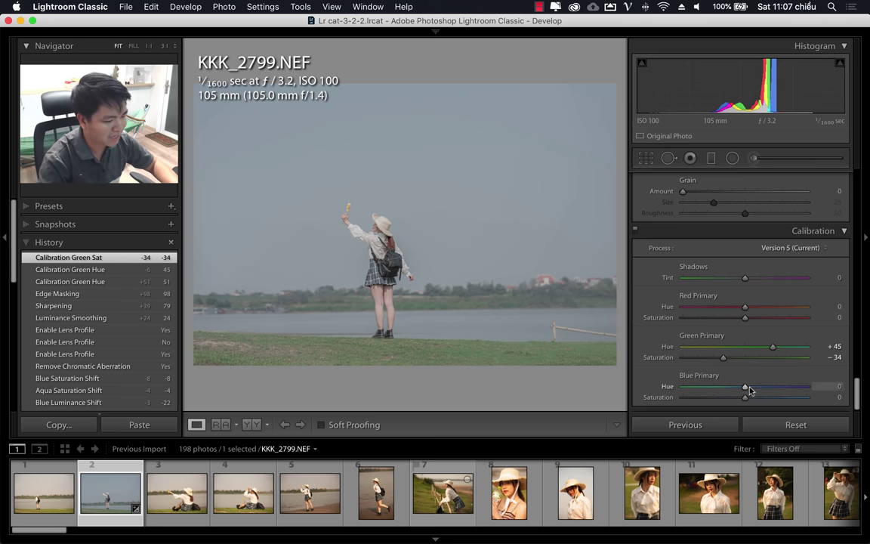
mouse_move(745, 390)
left_mouse_down()
mouse_move(766, 388)
mouse_move(712, 390)
mouse_move(745, 389)
mouse_move(740, 400)
left_mouse_up()
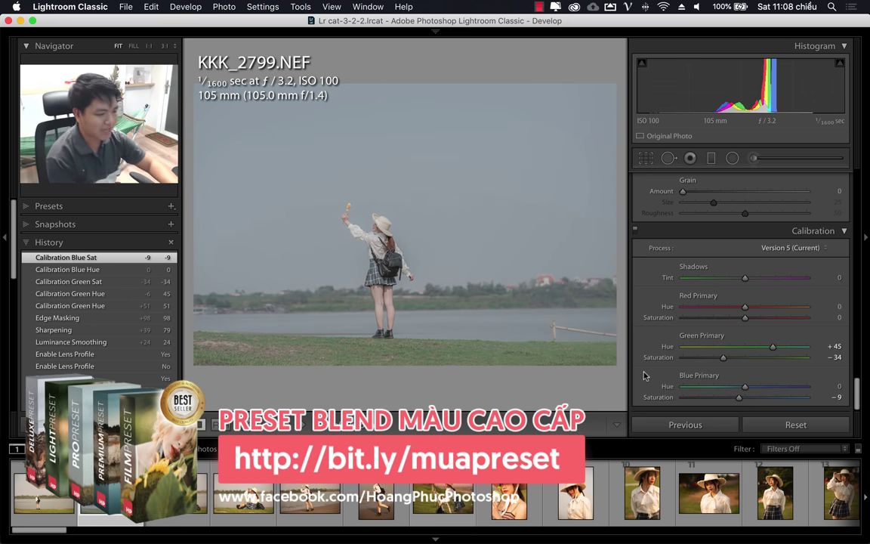
- Compare the graded photo against its unedited version with Before/After
scroll(641, 362, "up", 3)
scroll(640, 355, "up", 10)
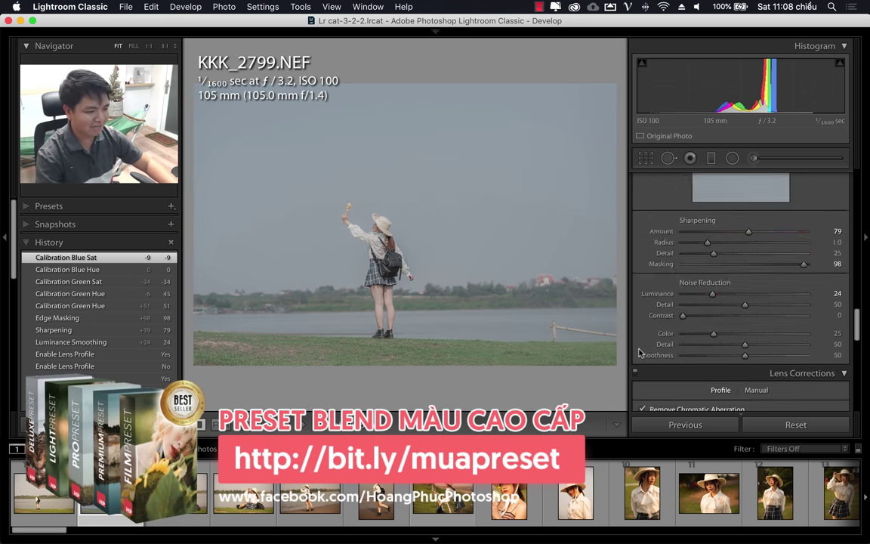
scroll(627, 349, "up", 10)
scroll(635, 340, "up", 3)
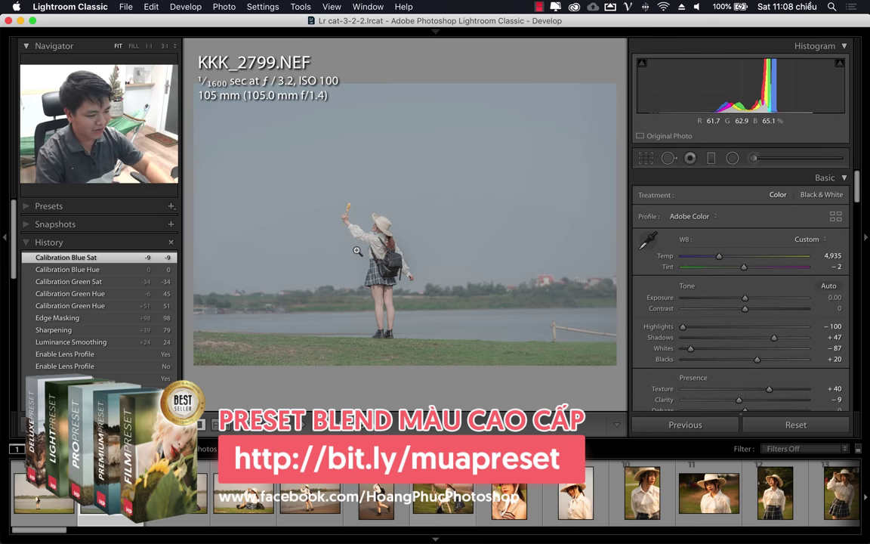
key("backslash")
key("backslash")
key("backslash")
key("backslash")
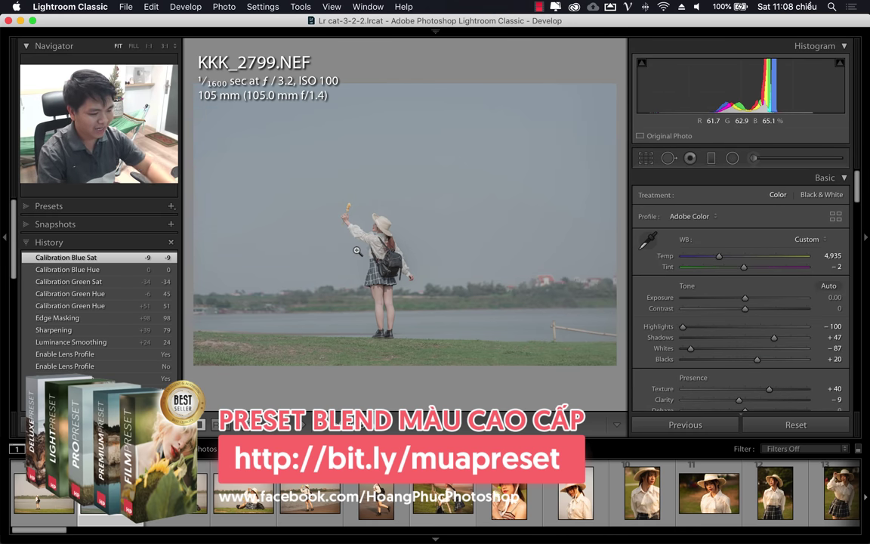
key("backslash")
key("backslash")
key("backslash")
key("backslash")
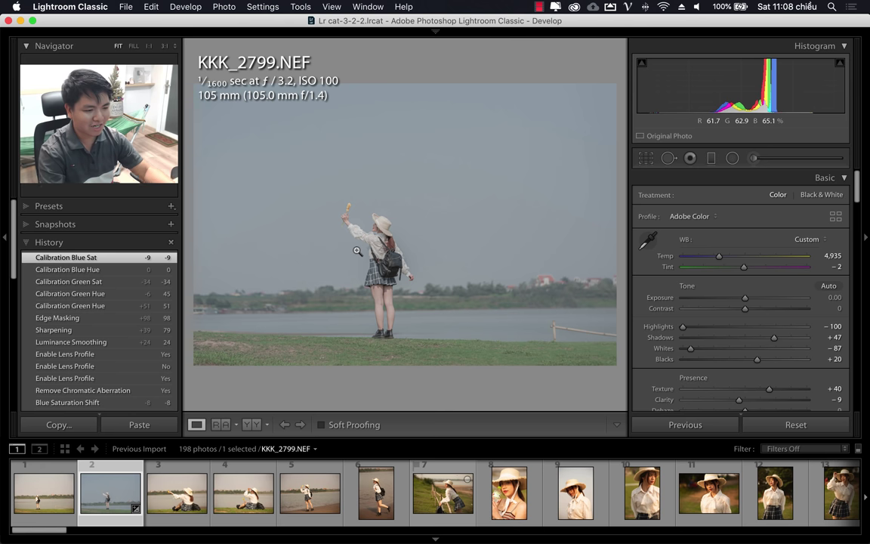
- Quick Look the reference JPG in Downloads, then return to Lightroom
mouse_move(435, 541)
left_click(136, 519)
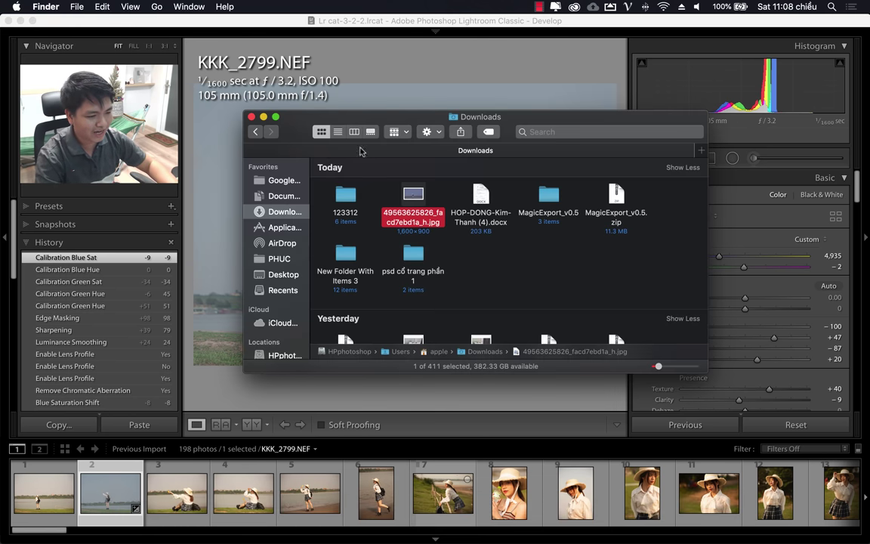
key("space")
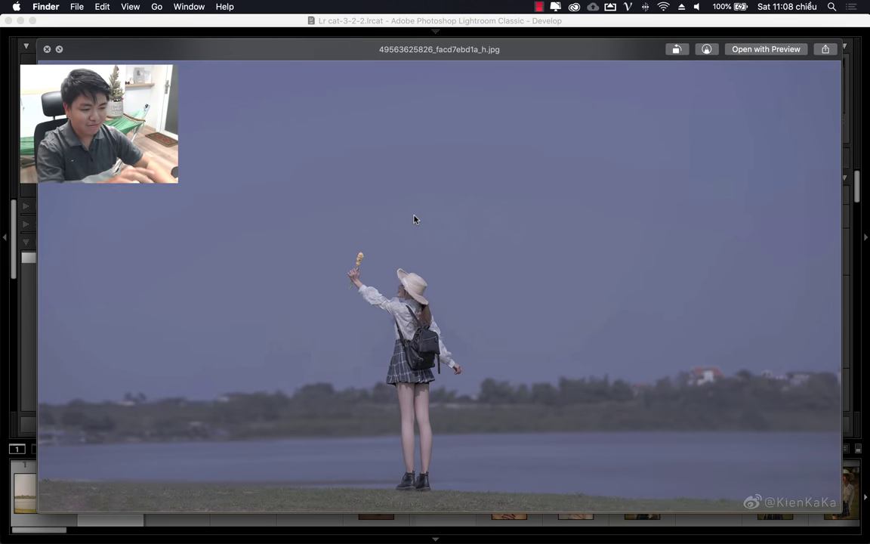
key("space")
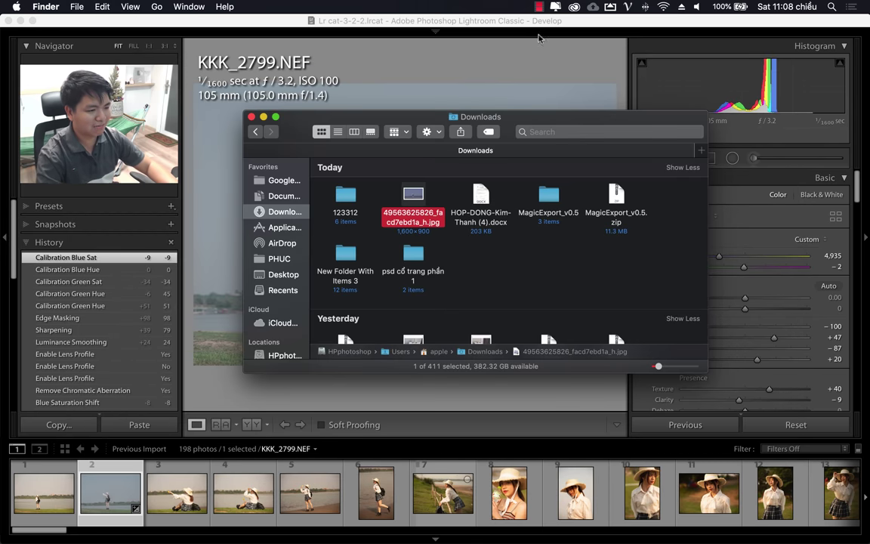
left_click(649, 378)
- Scroll down to Split Toning and give the highlights a rough blue tint with some saturation
scroll(649, 377, "down", 10)
scroll(650, 375, "down", 5)
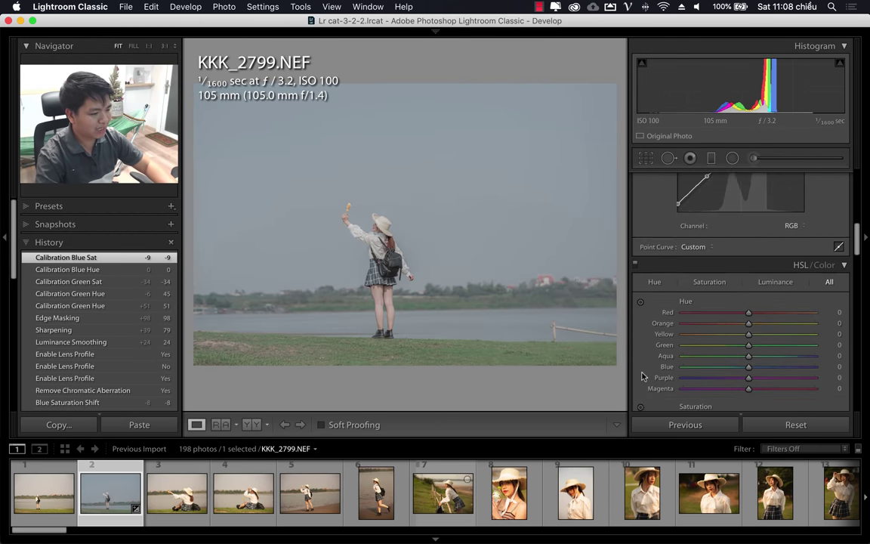
scroll(643, 375, "down", 3)
scroll(644, 375, "down", 3)
scroll(643, 376, "down", 3)
scroll(640, 373, "down", 3)
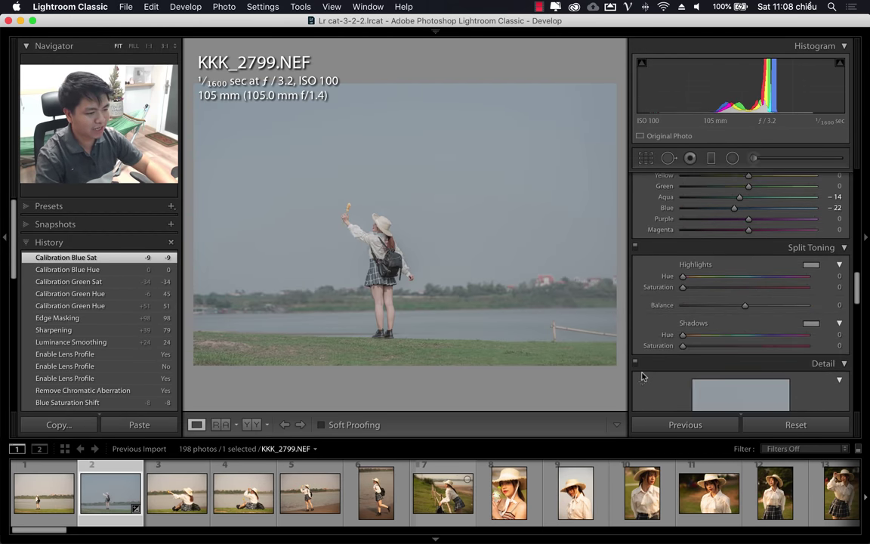
scroll(639, 373, "down", 1)
scroll(641, 370, "up", 1)
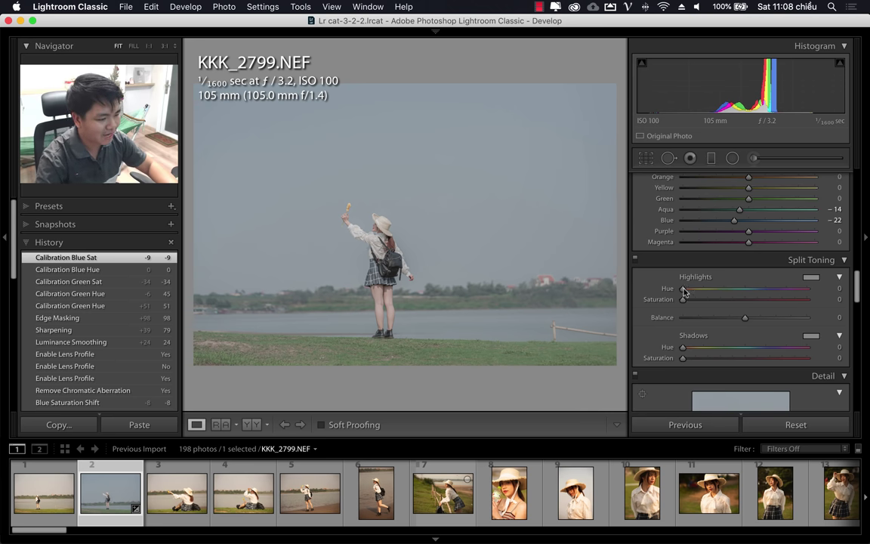
left_click_drag(753, 290, 757, 289)
mouse_move(683, 300)
left_mouse_down()
mouse_move(733, 301)
mouse_move(719, 301)
left_mouse_up()
left_click_drag(779, 291, 760, 293)
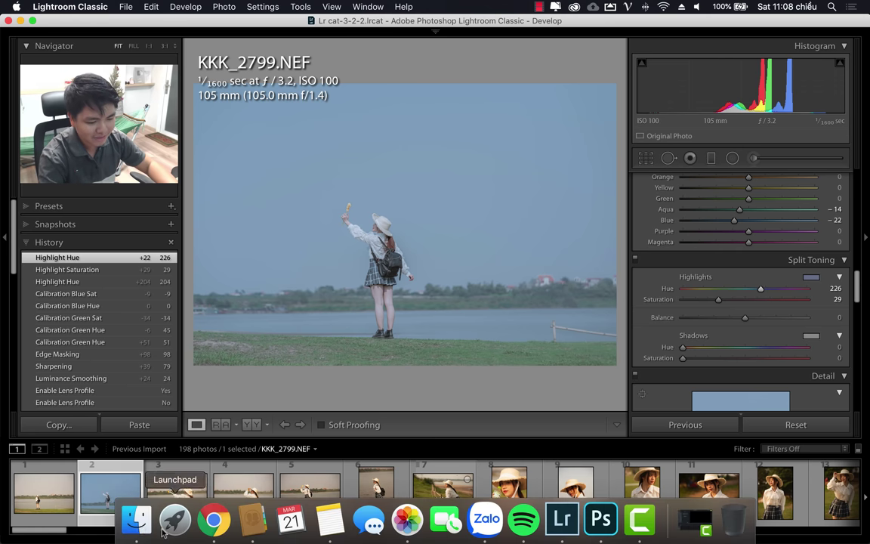
- Check the reference jpg in Quick Look, then set highlights to Hue 258 and Saturation 37
left_click(136, 525)
key("space")
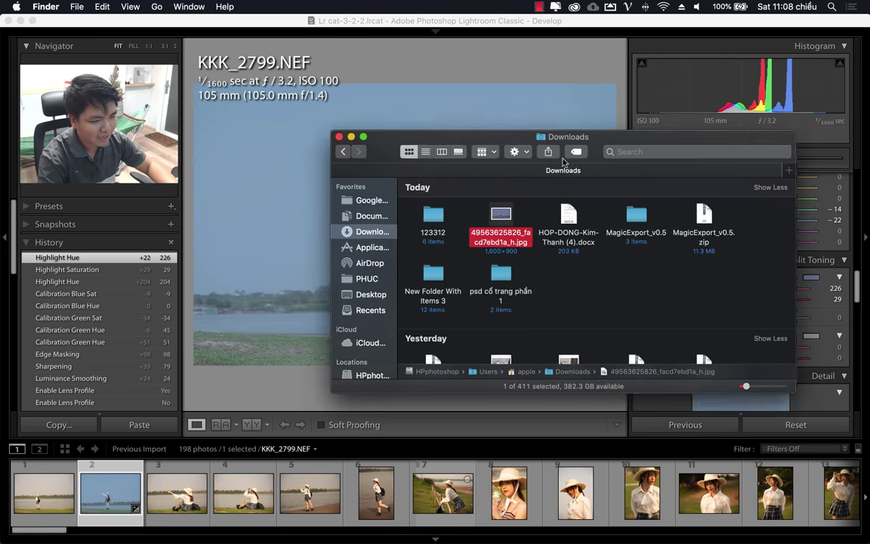
key("space")
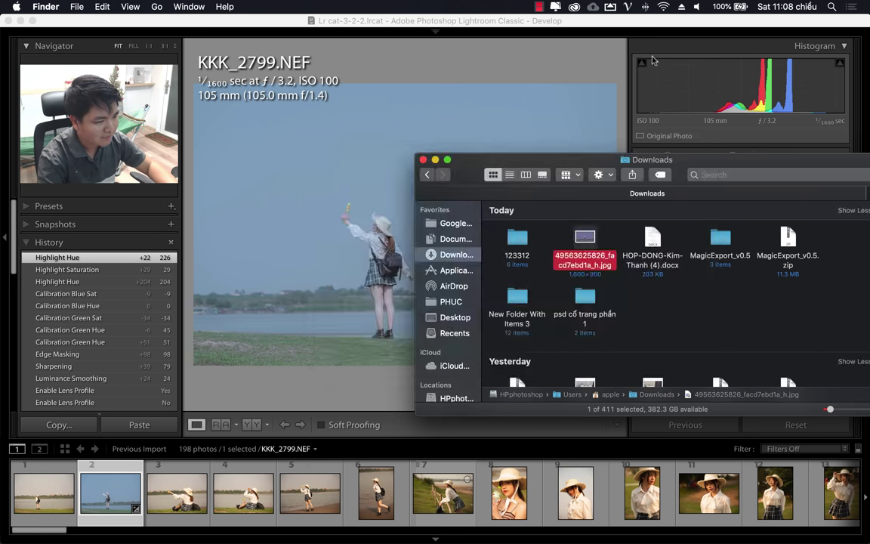
left_click(388, 326)
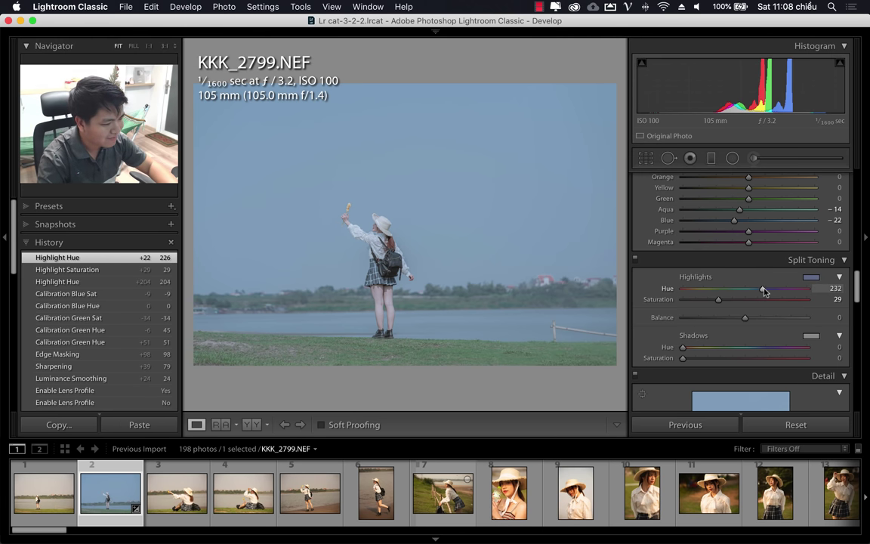
left_click_drag(761, 288, 772, 292)
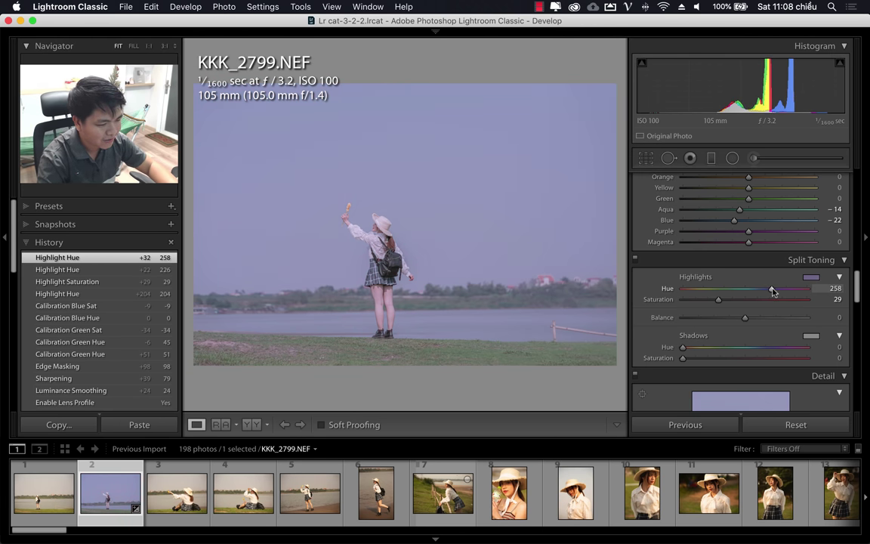
left_click_drag(713, 305, 727, 300)
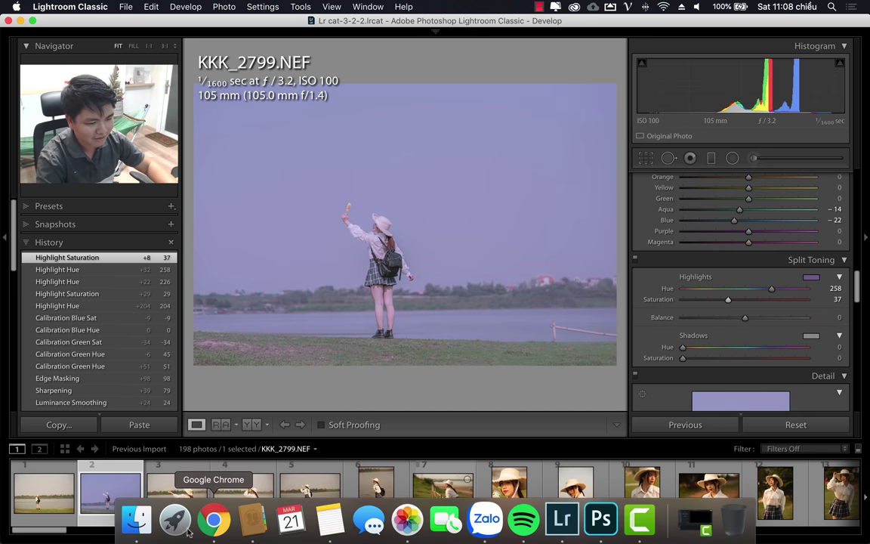
- Compare the purple highlight tint against the reference jpg in Quick Look, then return to Lightroom
left_click(136, 521)
key("space")
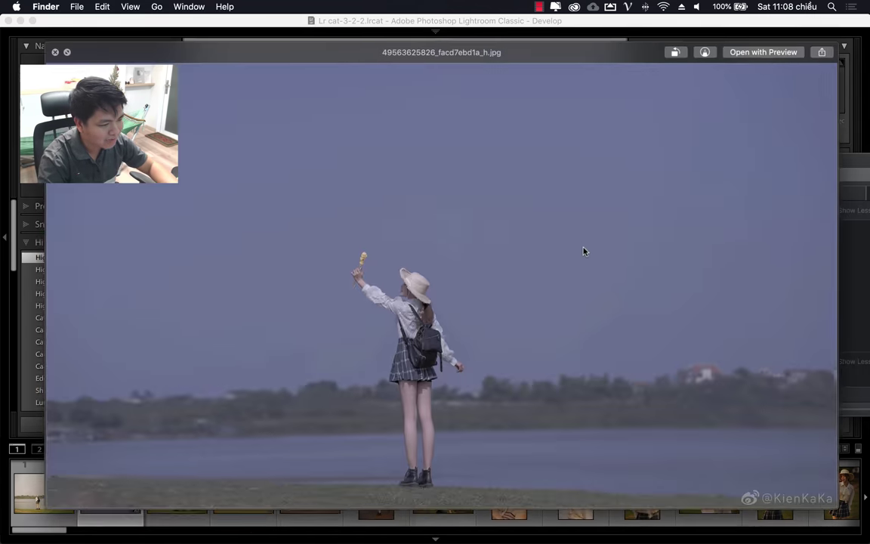
key("space")
key("space")
key("space")
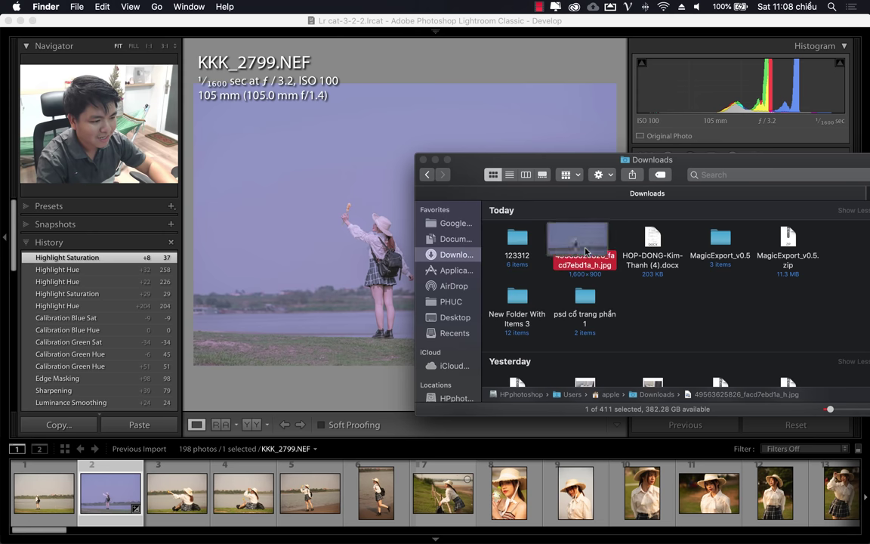
key("super+Tab")
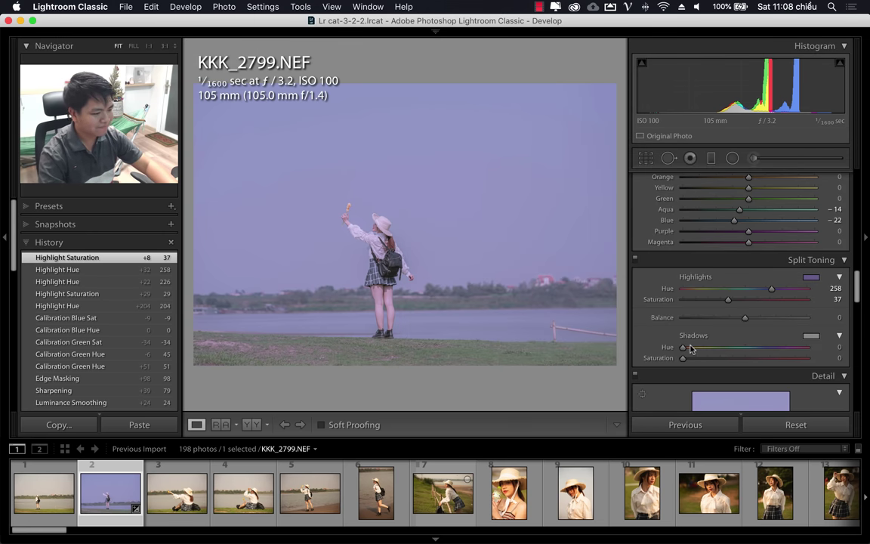
- Set Split Toning Shadows to Hue 227 and Saturation 9, then toggle before/after with \
left_click(759, 347)
left_click_drag(760, 350, 771, 349)
left_click_drag(695, 360, 693, 360)
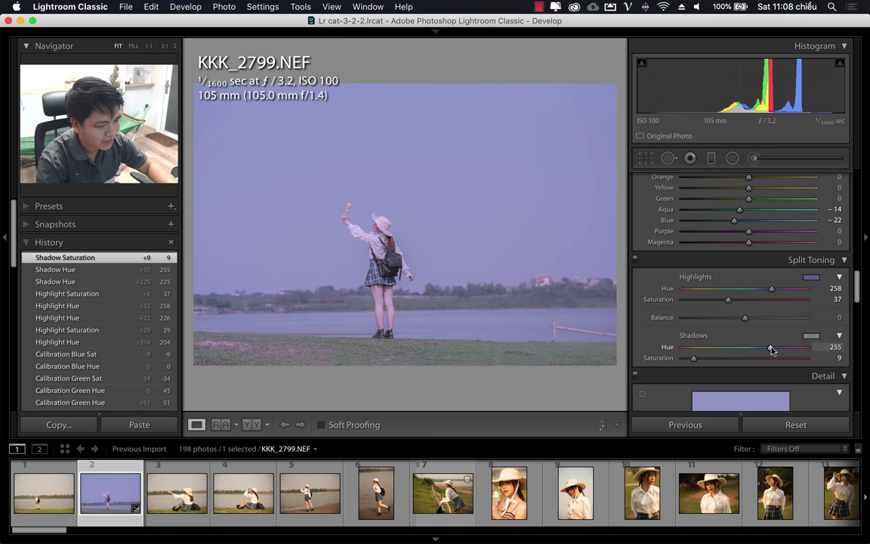
left_click_drag(761, 349, 761, 349)
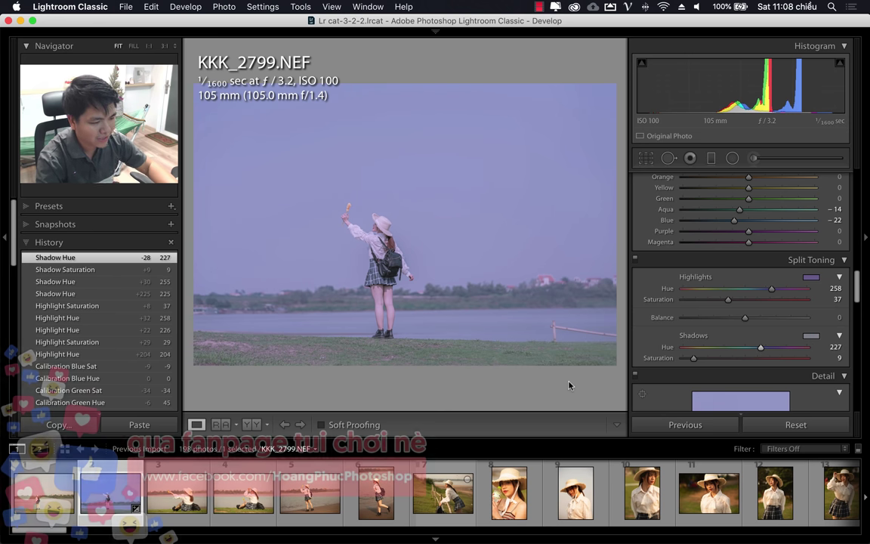
key("backslash")
key("backslash")
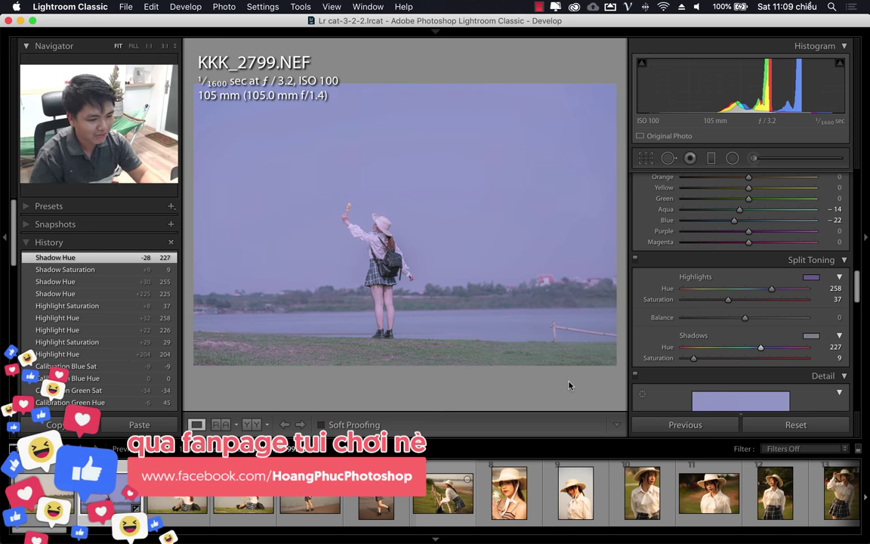
key("backslash")
key("backslash")
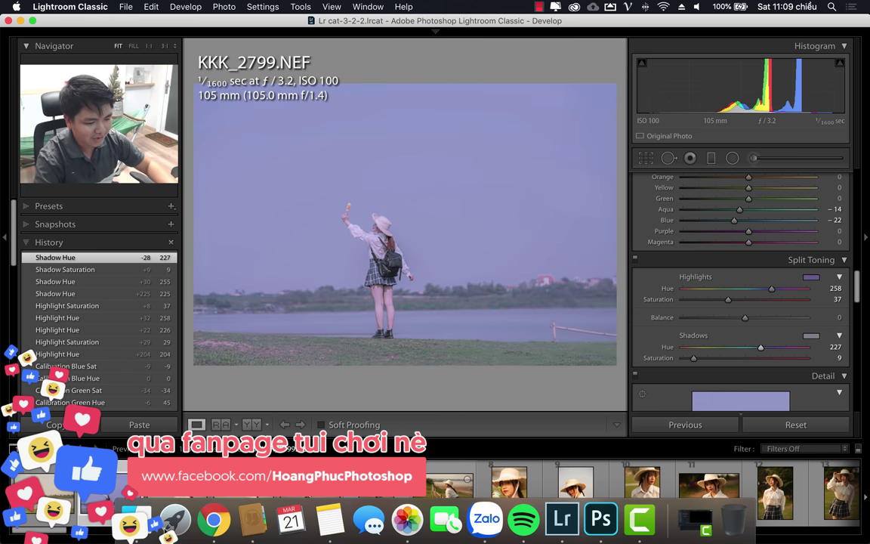
- Review the reference jpg in Quick Look, then raise Contrast to +31 in the Basic panel
left_click(137, 519)
key("space")
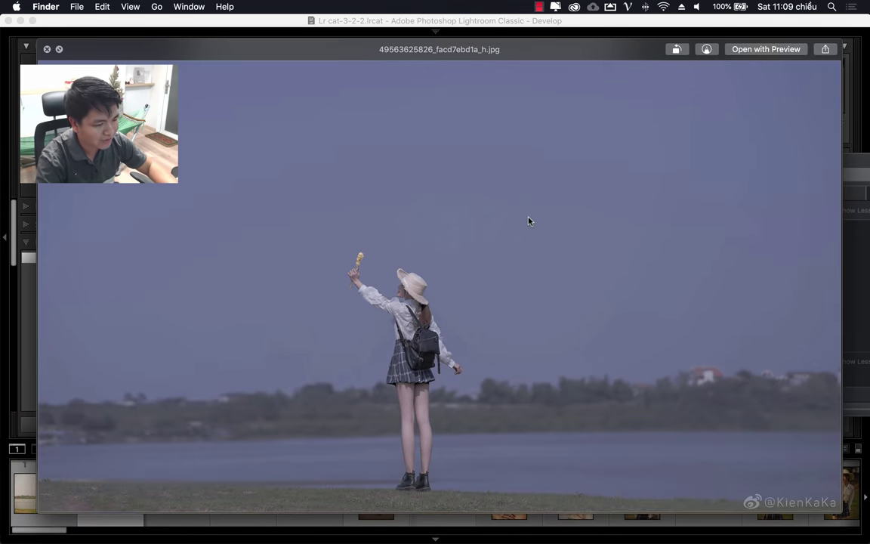
key("space")
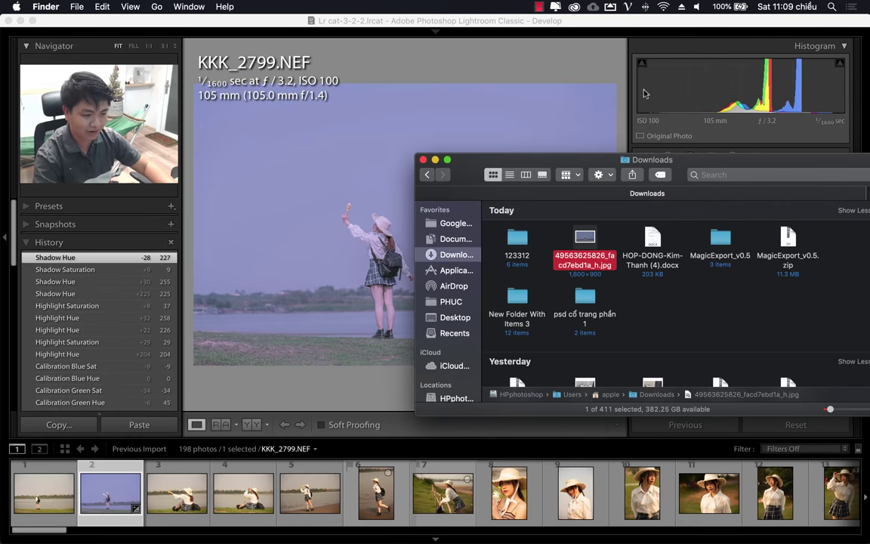
left_click(627, 26)
scroll(752, 305, "up", 10)
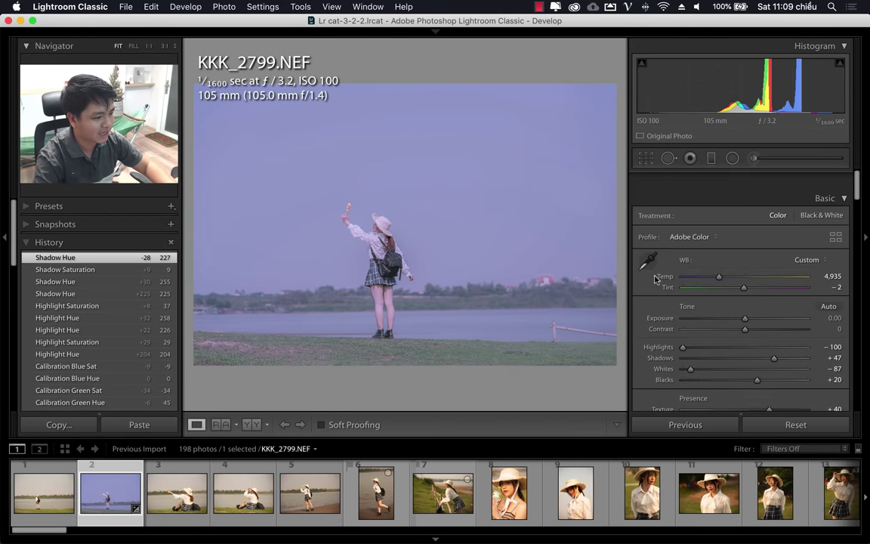
scroll(752, 304, "down", 1)
left_click_drag(757, 307, 767, 309)
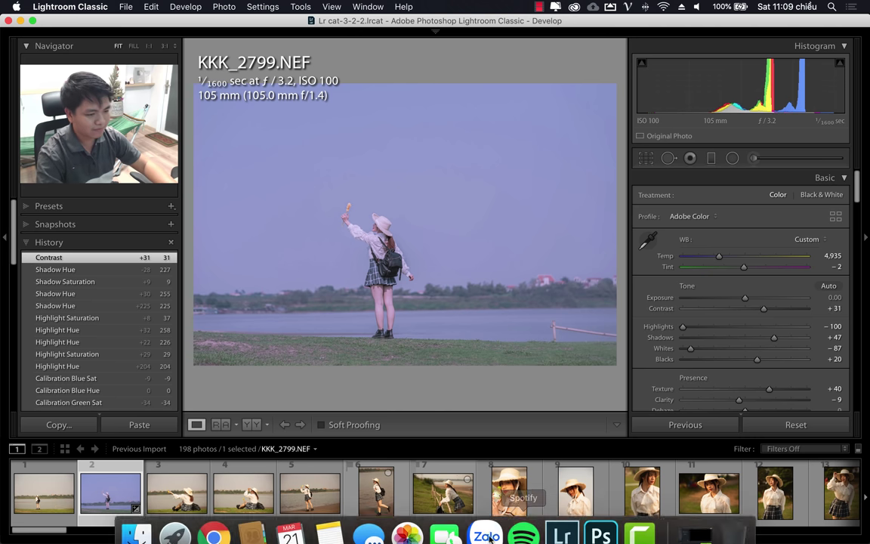
- Compare the higher-contrast photo against the reference jpg again and return to Lightroom
left_click(130, 519)
key("space")
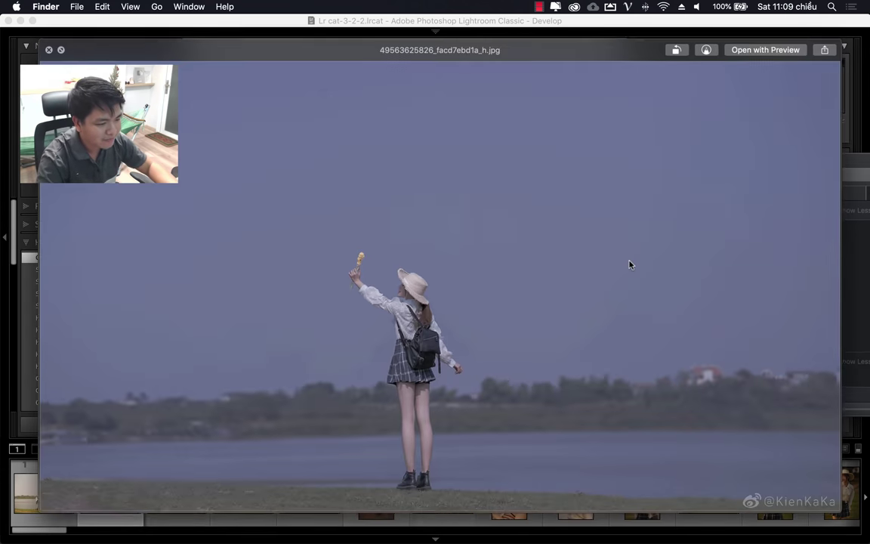
key("space")
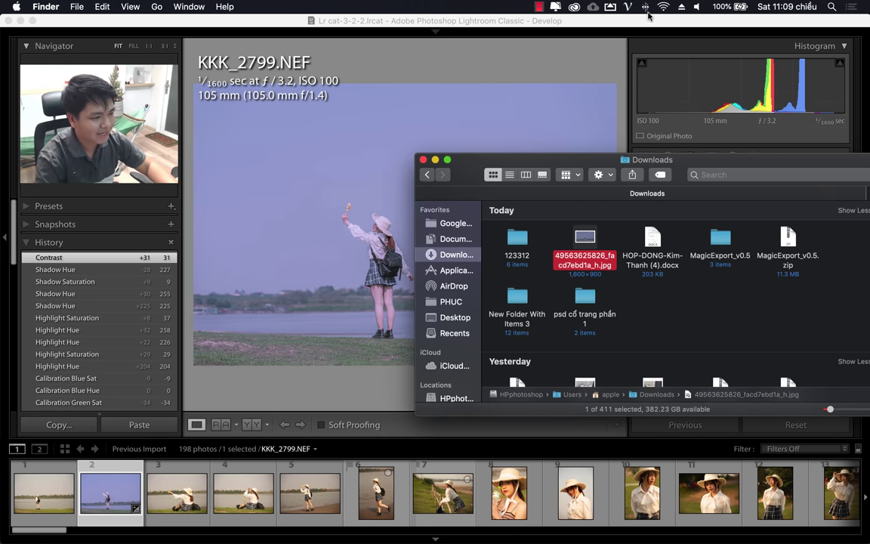
left_click(284, 249)
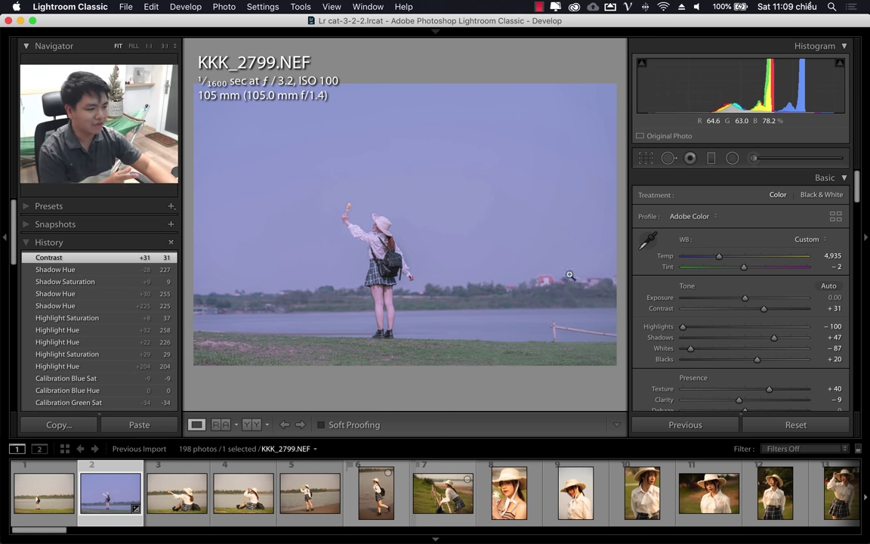
- Send KKK_2799.NEF from the filmstrip to Edit in Adobe Photoshop 2020 and switch to Photoshop
scroll(652, 331, "down", 5)
scroll(652, 331, "down", 5)
scroll(651, 330, "down", 3)
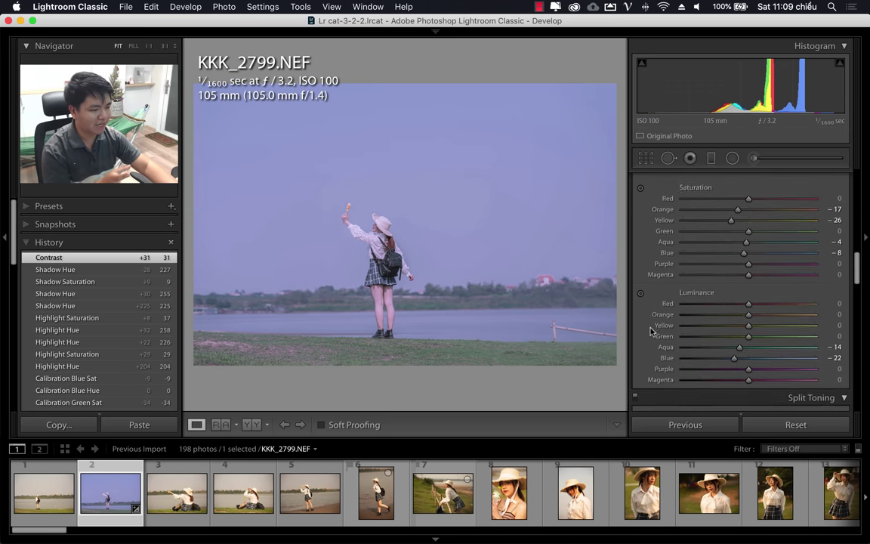
scroll(651, 331, "down", 3)
scroll(652, 331, "up", 6)
scroll(652, 331, "up", 3)
scroll(652, 331, "up", 2)
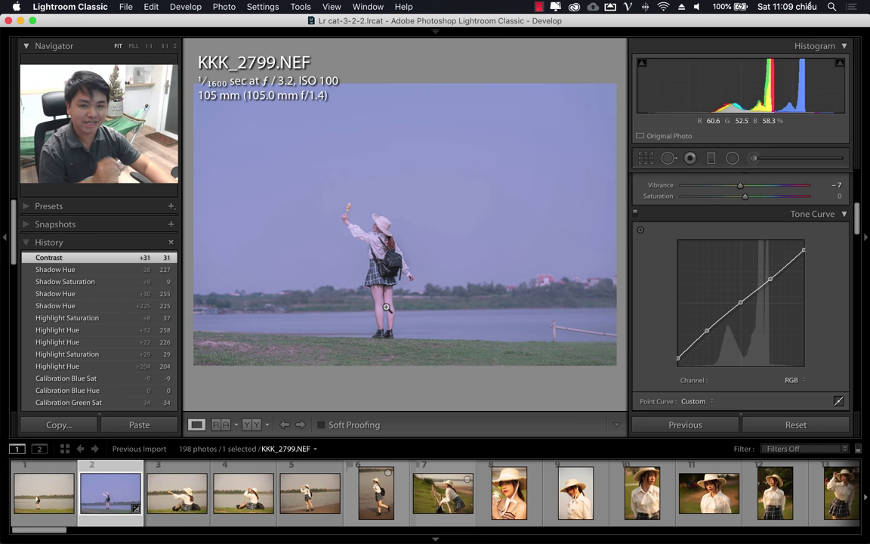
right_click(115, 497)
mouse_move(139, 259)
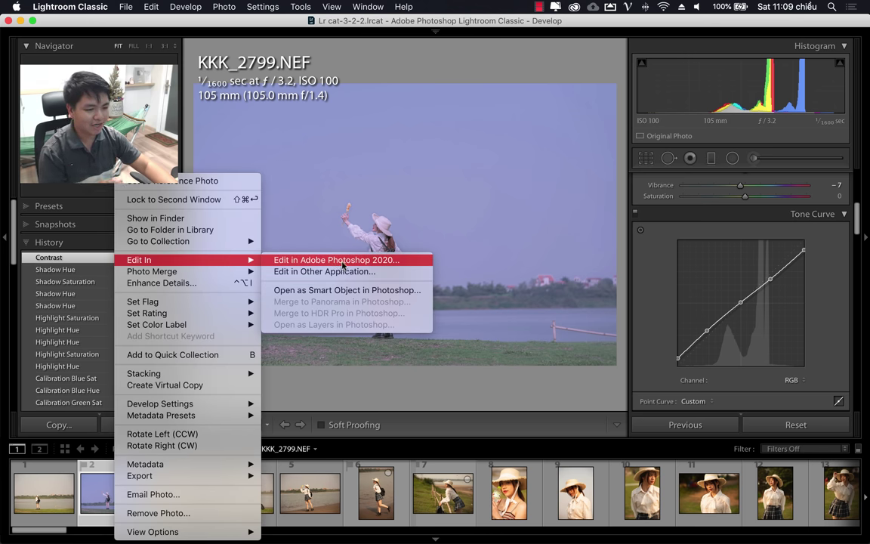
left_click(342, 260)
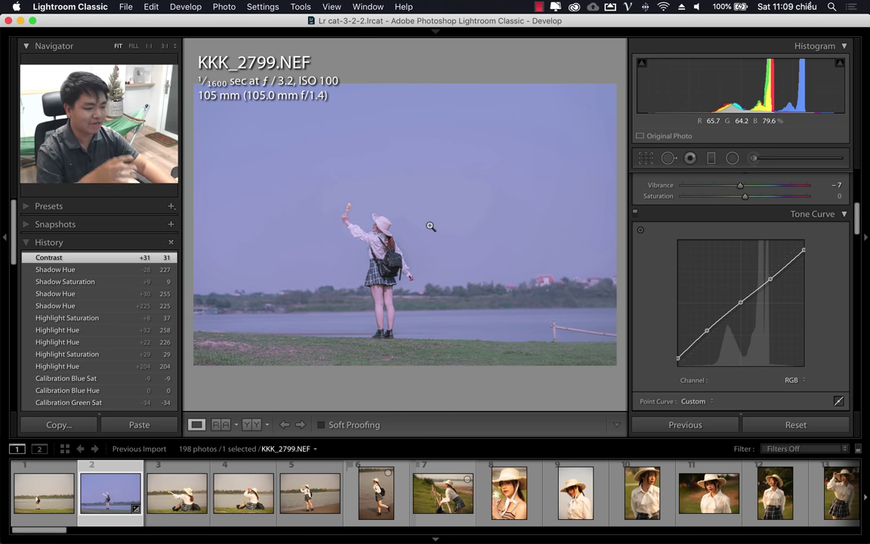
left_click(601, 521)
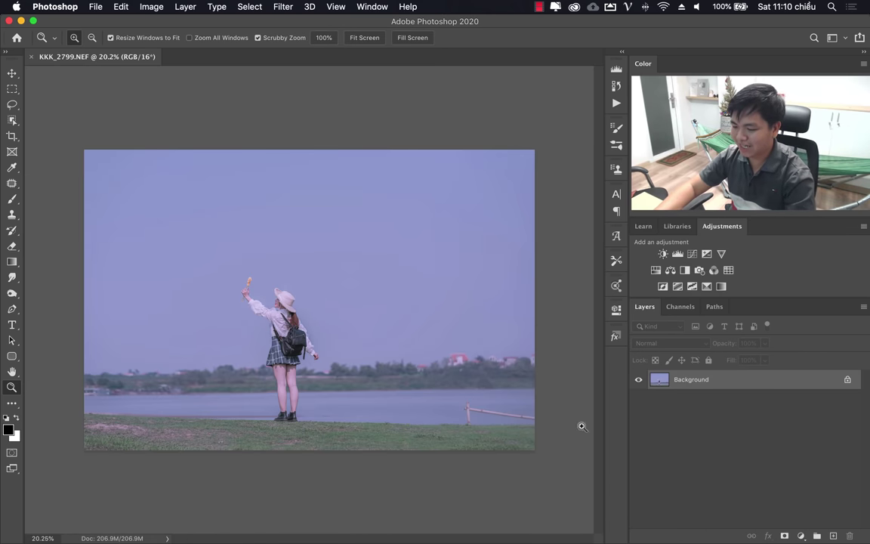
- Add a Vibrance adjustment layer with Vibrance -1 and Saturation -23
left_click_drag(336, 334, 353, 335)
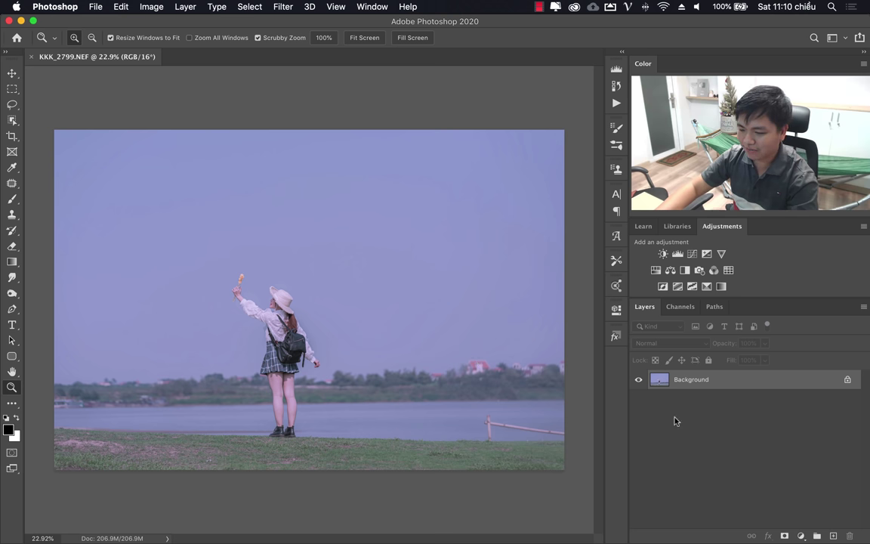
left_click(801, 535)
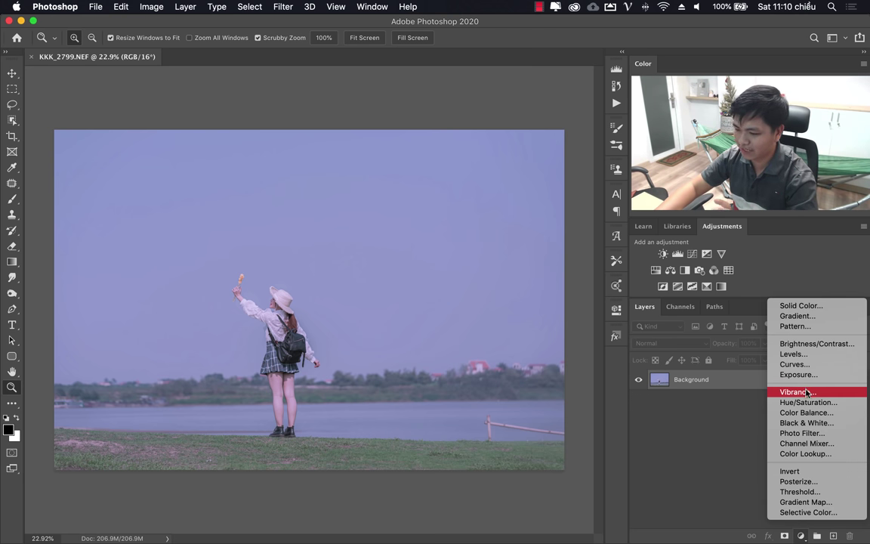
left_click(605, 247)
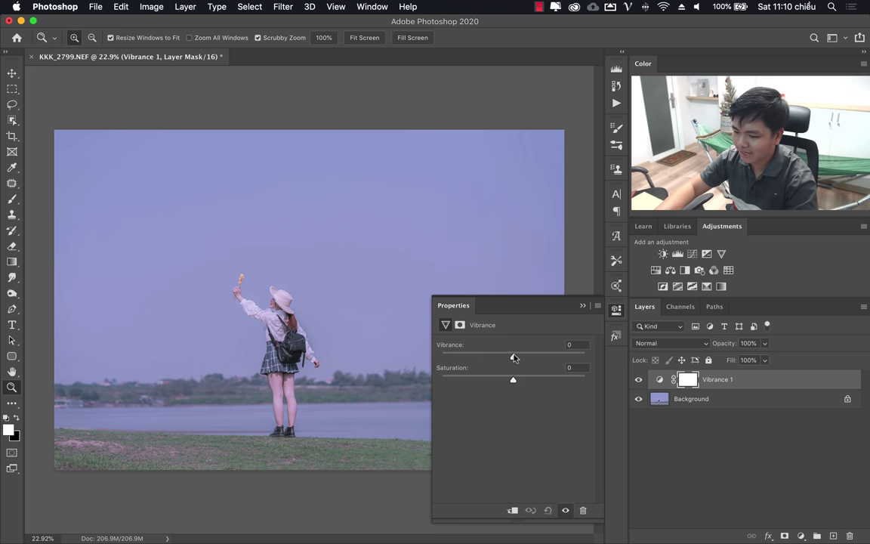
left_click(514, 358)
left_click_drag(513, 379, 496, 382)
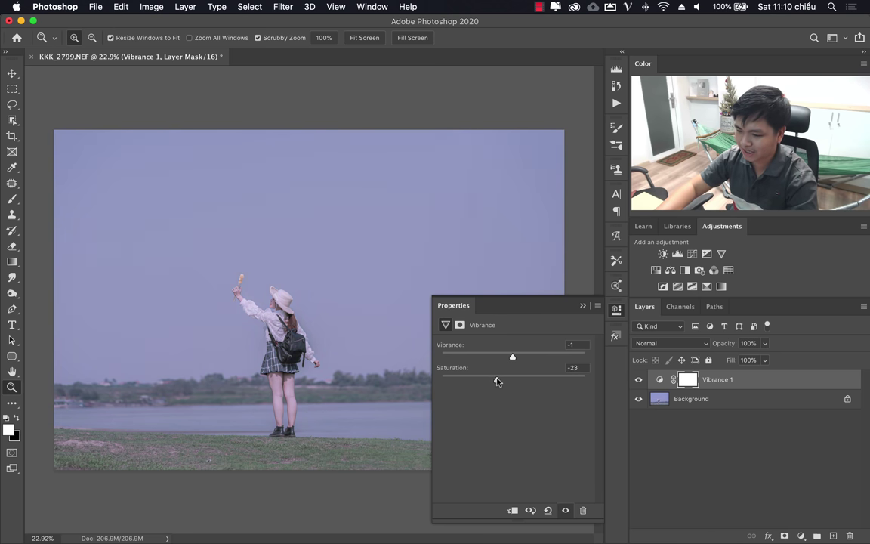
- Compare with the reference jpg, then merge the Vibrance adjustment into the Background layer
left_click(136, 518)
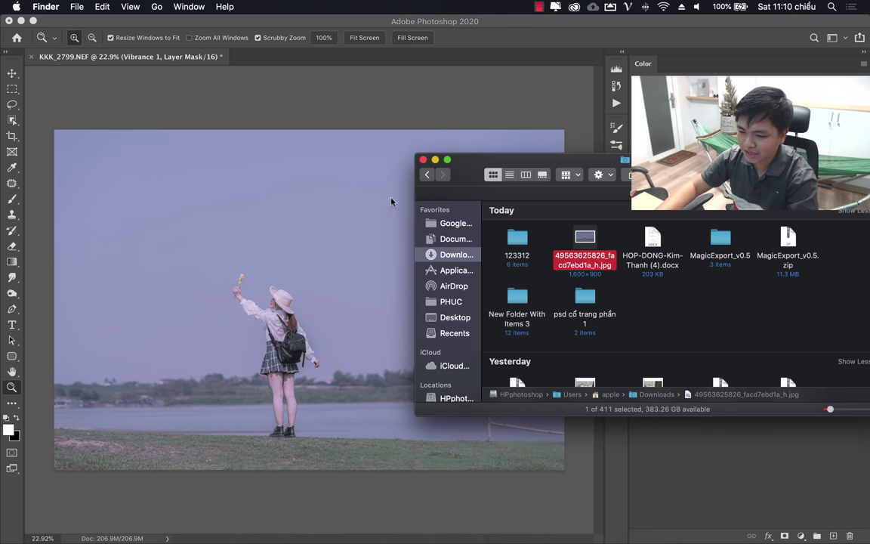
key("space")
key("space")
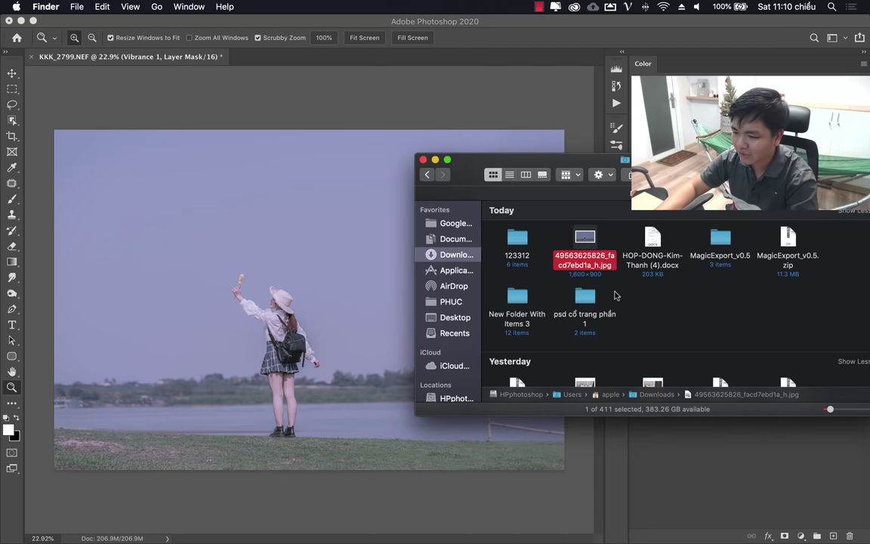
left_click(548, 223)
left_click(520, 27)
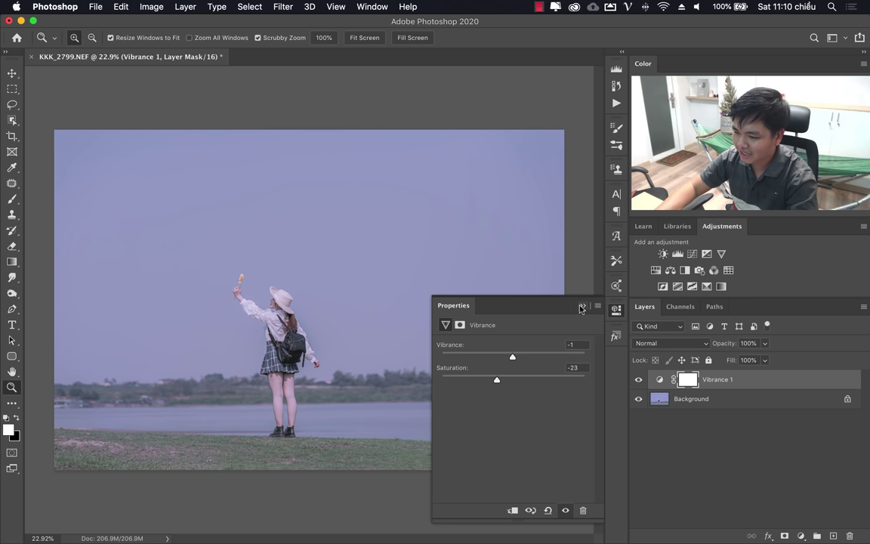
left_click(581, 306)
key("super+m")
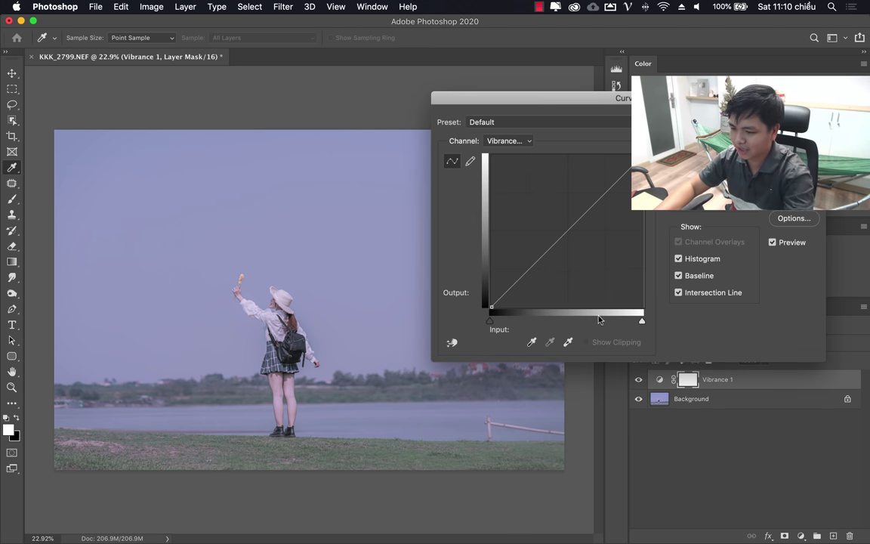
mouse_move(627, 99)
left_mouse_down()
mouse_move(521, 236)
mouse_move(326, 201)
mouse_move(351, 196)
left_mouse_up()
left_click(517, 241)
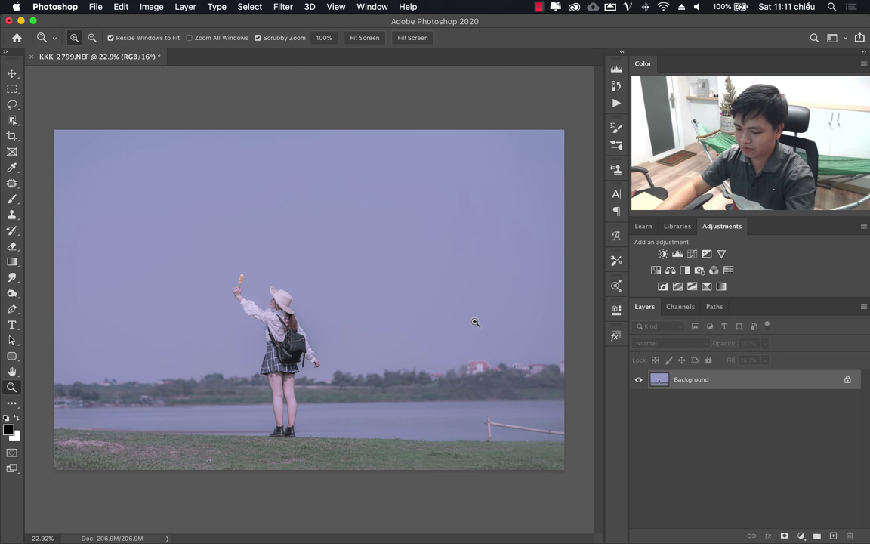
key("ctrl+m")
- Add a Curves 1 adjustment layer, slightly darkening the midtones and lifting the black point
left_click(517, 242)
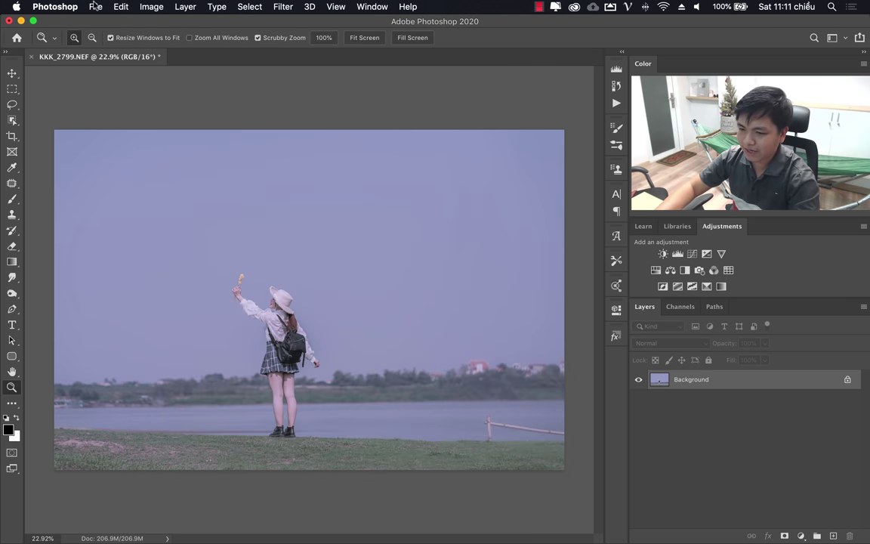
left_click(151, 6)
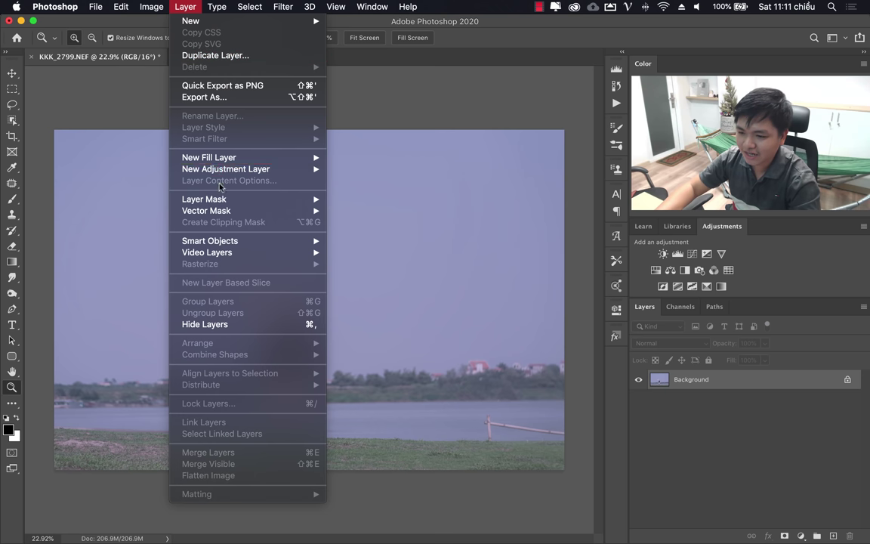
mouse_move(226, 170)
left_click(355, 192)
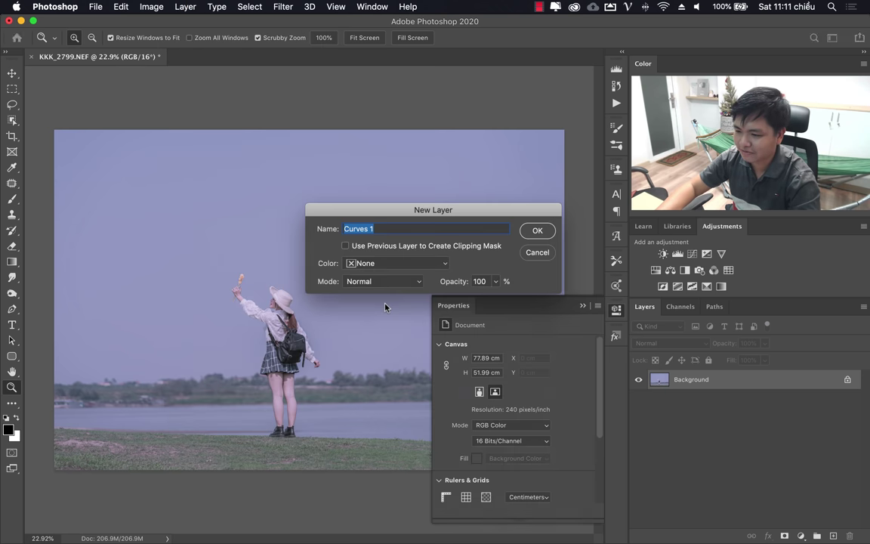
left_click(536, 230)
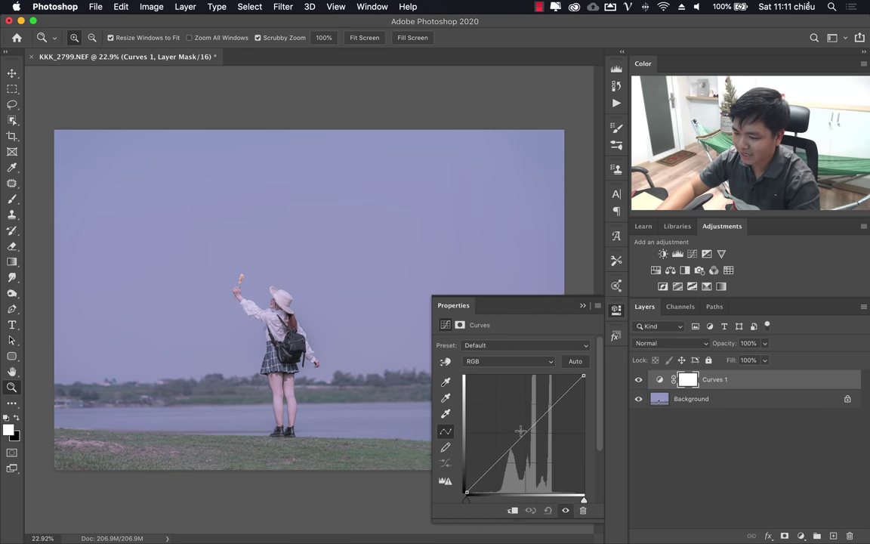
left_click_drag(523, 437, 524, 440)
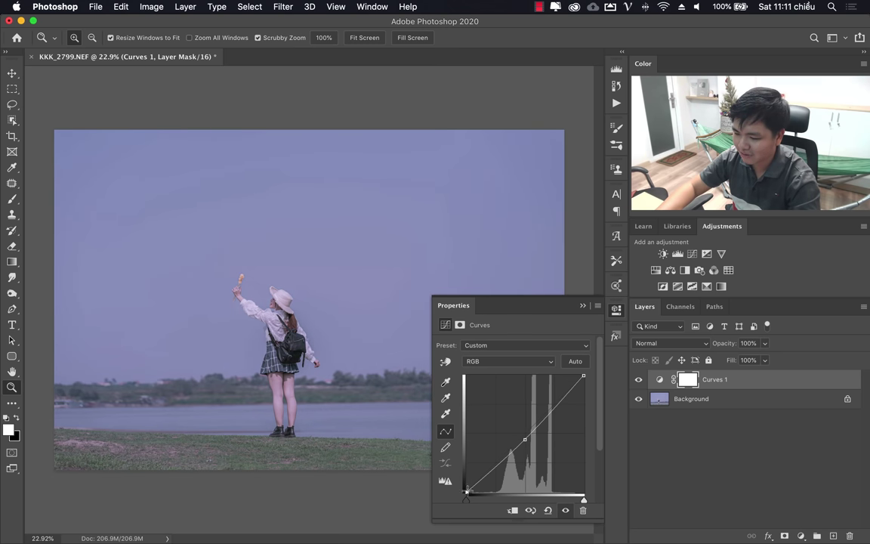
left_click_drag(466, 491, 467, 487)
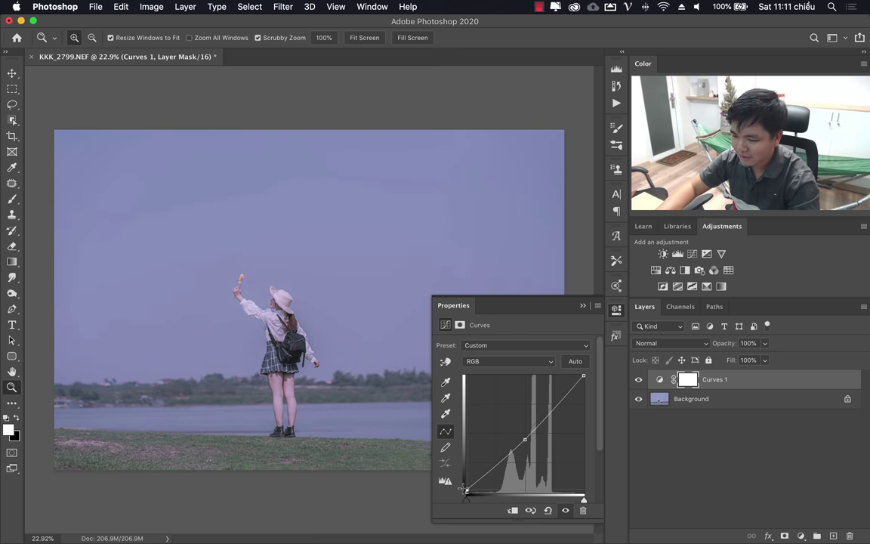
left_click(582, 305)
- Toggle Curves 1 visibility, compare against the reference jpg in Quick Look, then zoom in
left_click(639, 380)
left_click(638, 380)
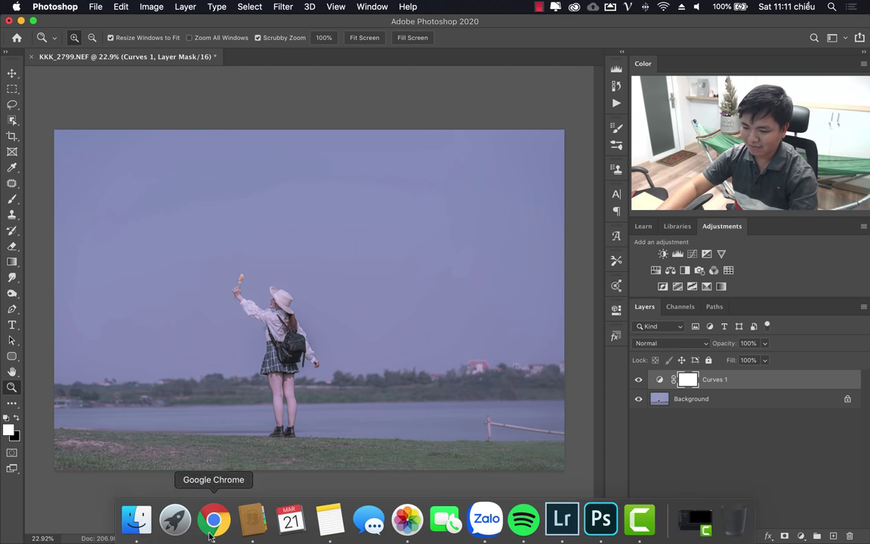
left_click(135, 518)
left_click(572, 258)
key("space")
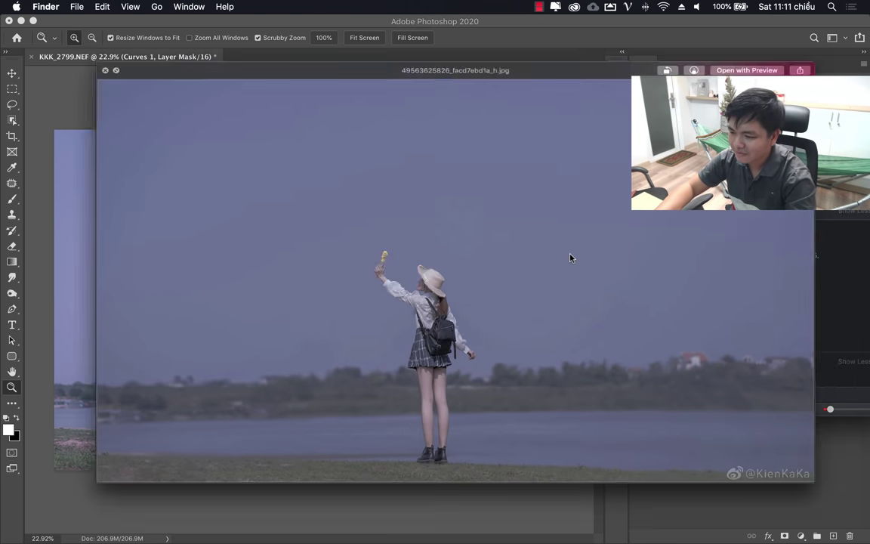
key("space")
key("space")
key("space")
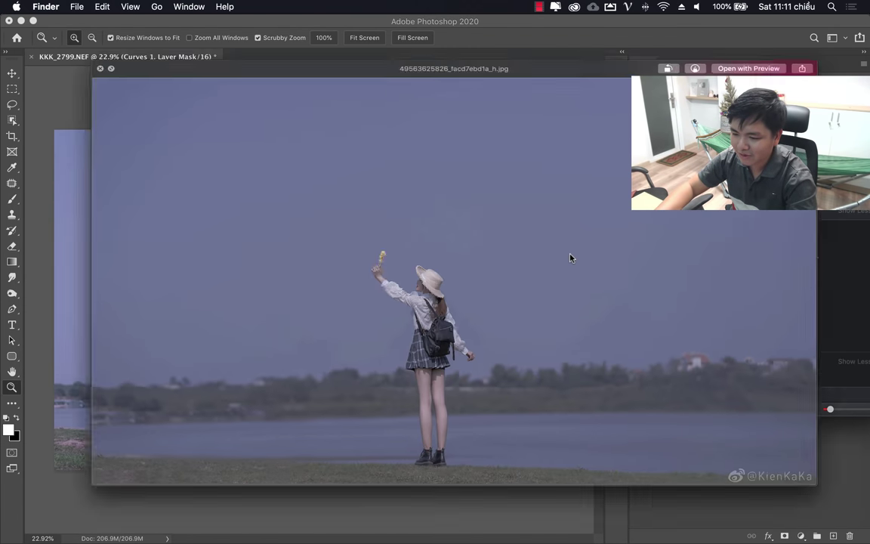
key("space")
key("space")
left_click(499, 24)
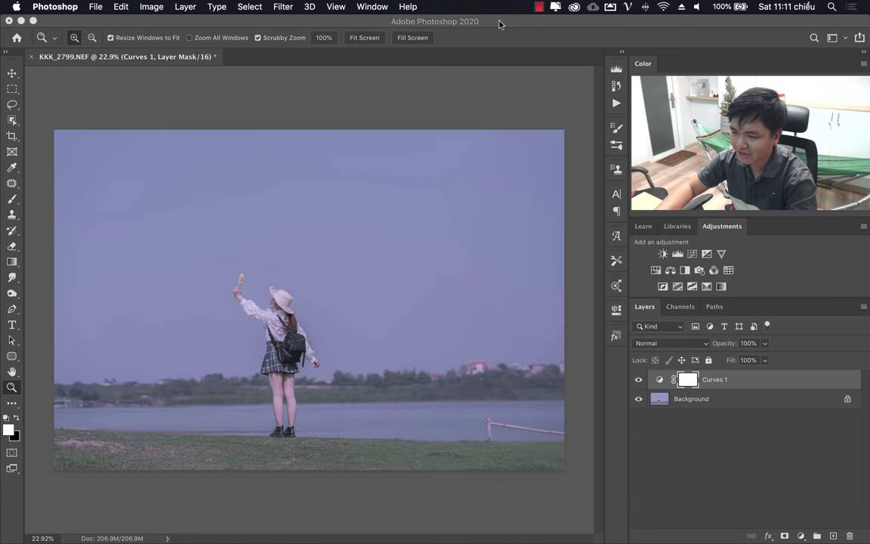
mouse_move(262, 333)
left_mouse_down()
mouse_move(288, 328)
mouse_move(365, 409)
left_mouse_up()
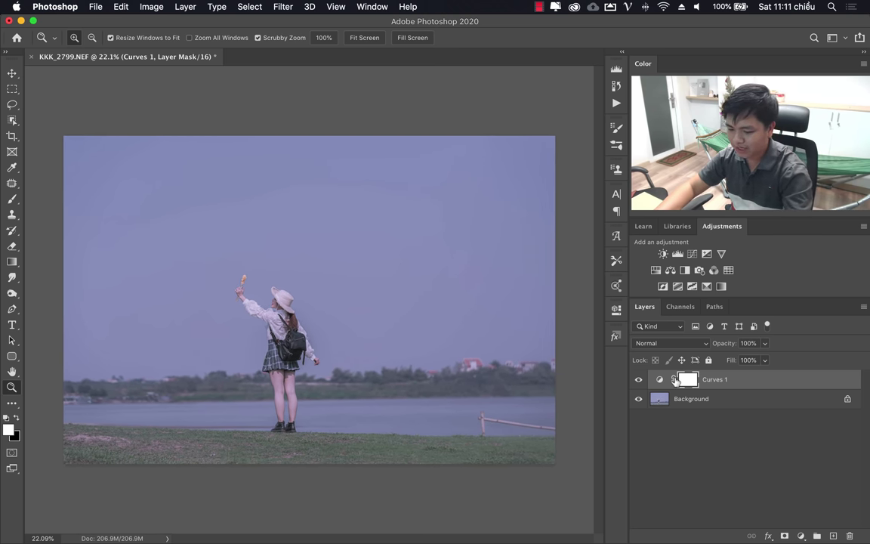
- Merge the Curves layer into the Background and pick the Clone Stamp tool for retouching the fence
key("ctrl+alt+g")
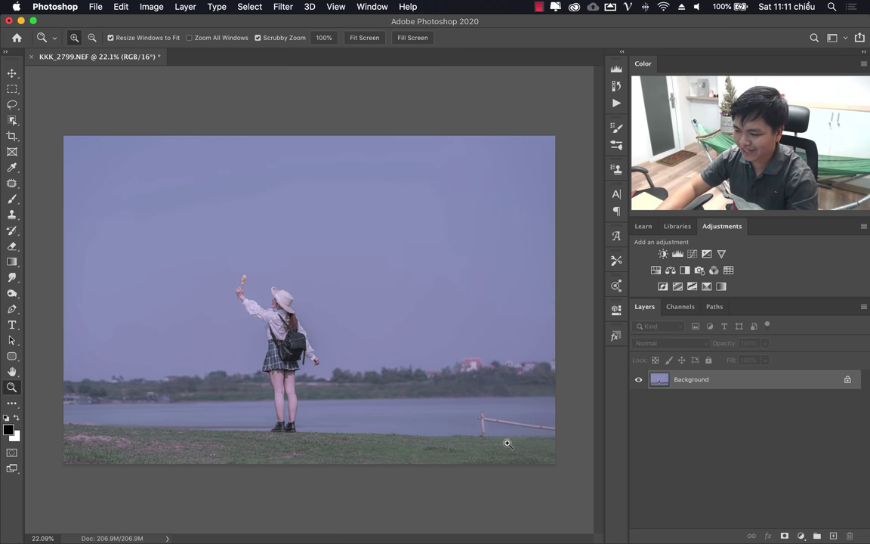
key("s")
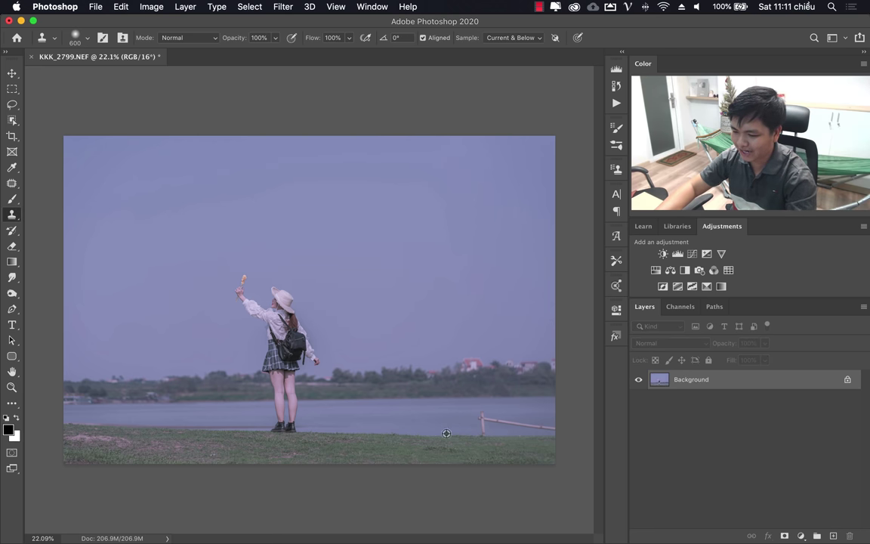
right_click(12, 215)
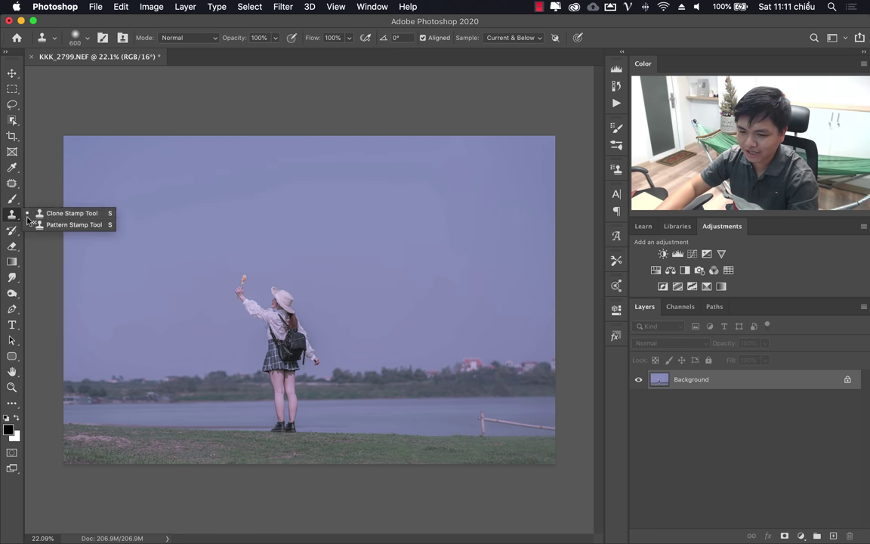
left_click(49, 194)
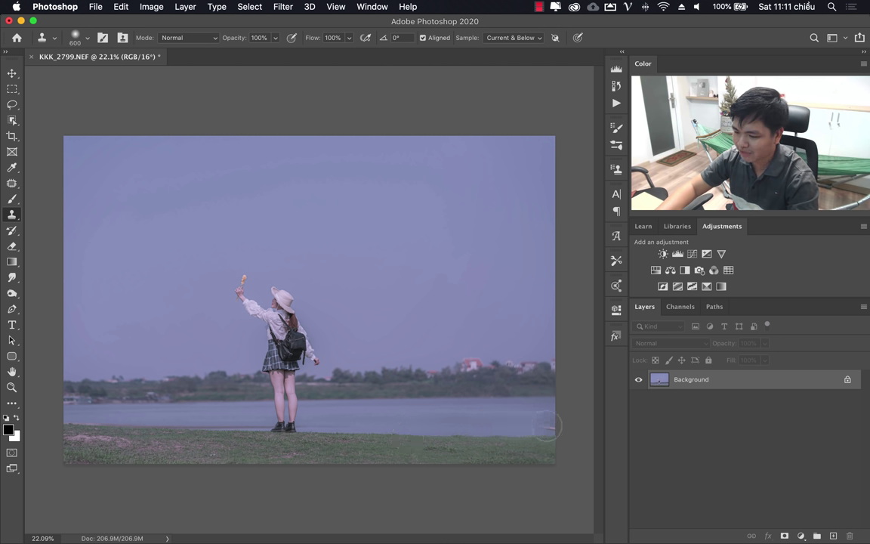
key("z")
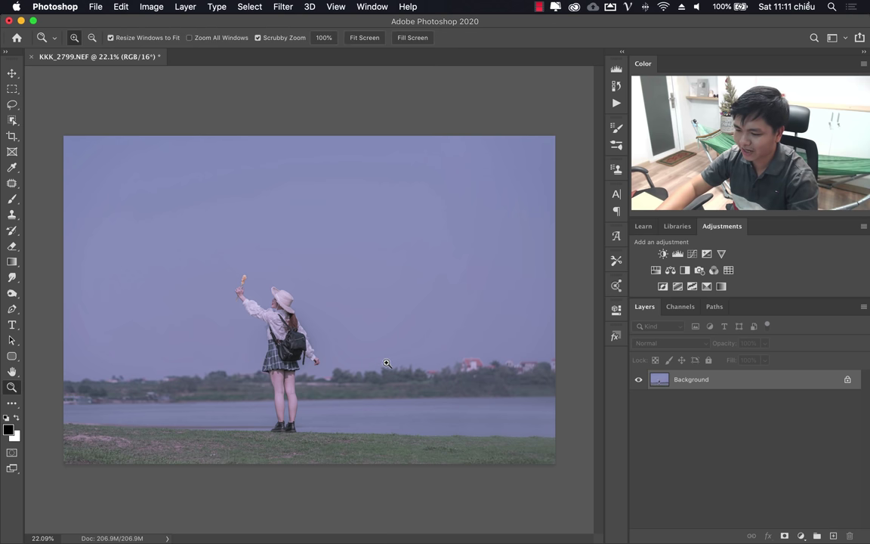
left_click_drag(347, 326, 329, 332)
- Marquee-select the strip of the photo from the horizon down to the bottom edge
left_click(12, 89)
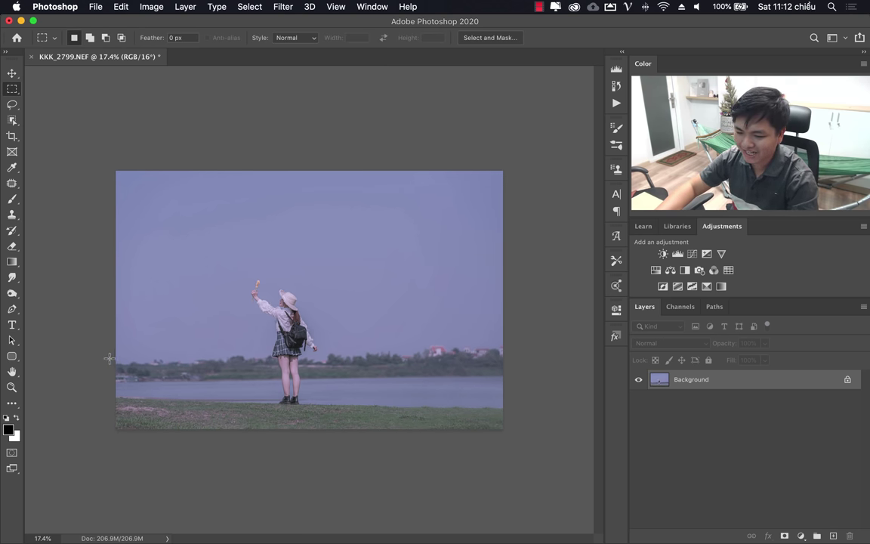
right_click(12, 88)
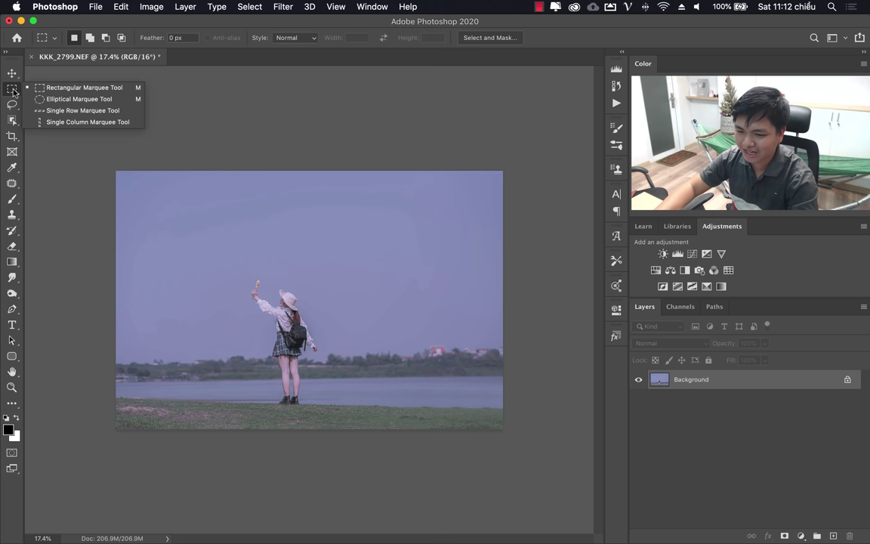
left_click(59, 91)
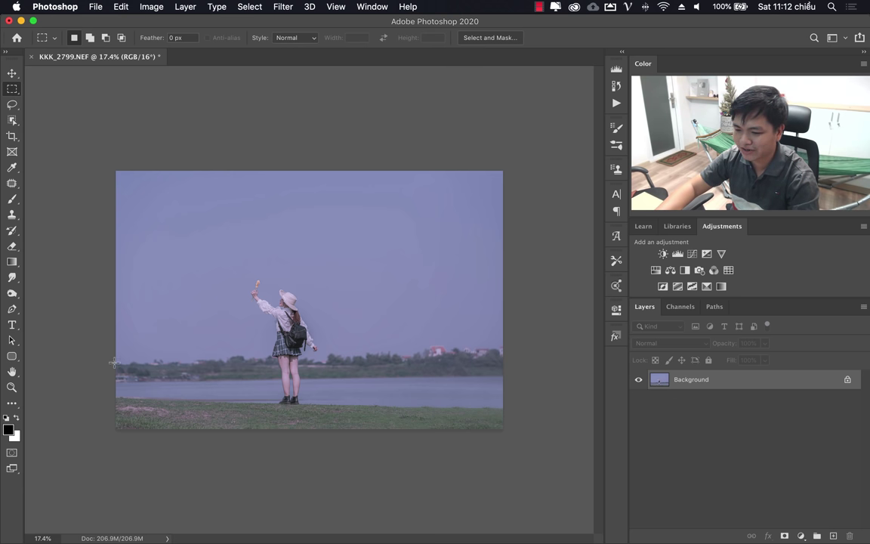
left_click_drag(109, 356, 575, 474)
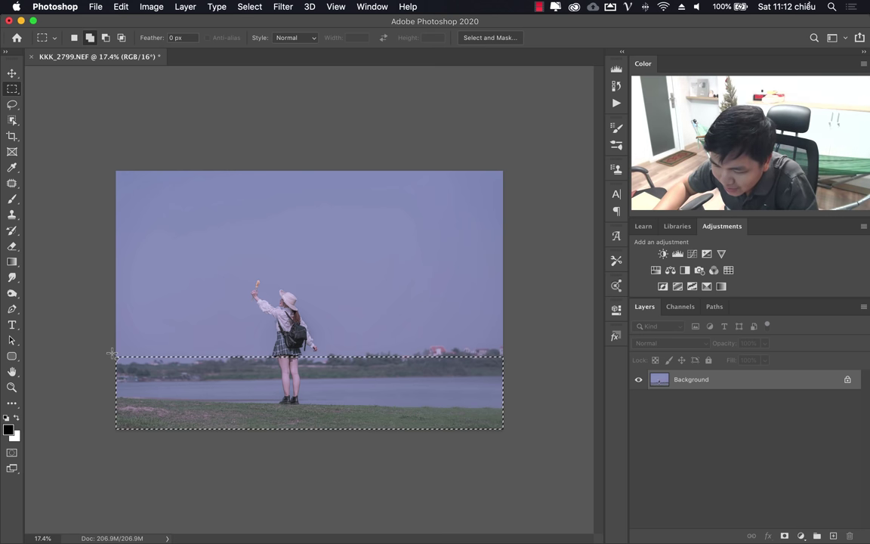
mouse_move(111, 355)
left_mouse_down()
mouse_move(444, 397)
mouse_move(502, 387)
left_mouse_up()
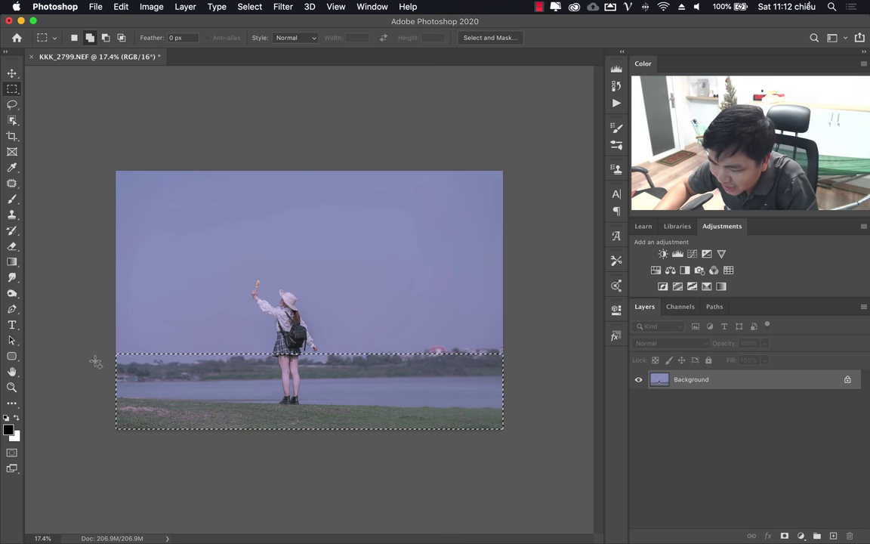
left_click_drag(109, 353, 643, 457)
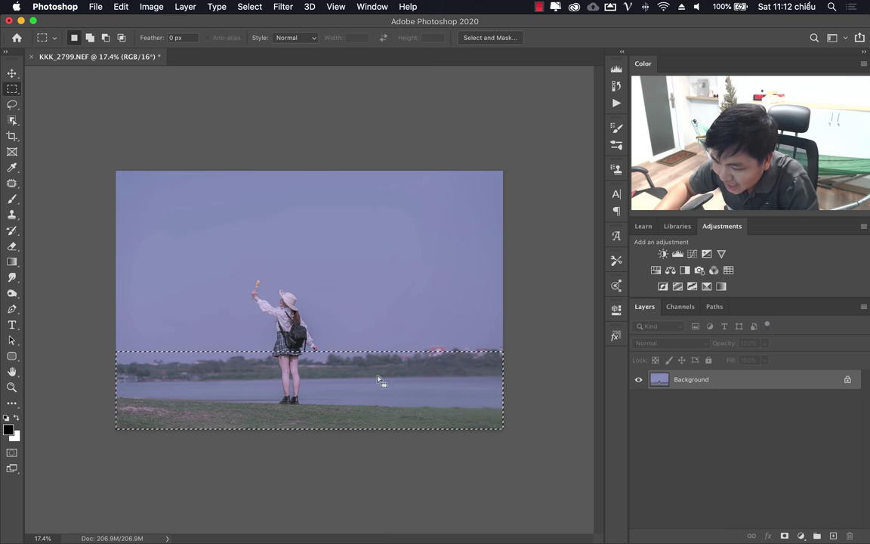
key("z")
left_click_drag(303, 356, 404, 361)
scroll(430, 362, "down", 2)
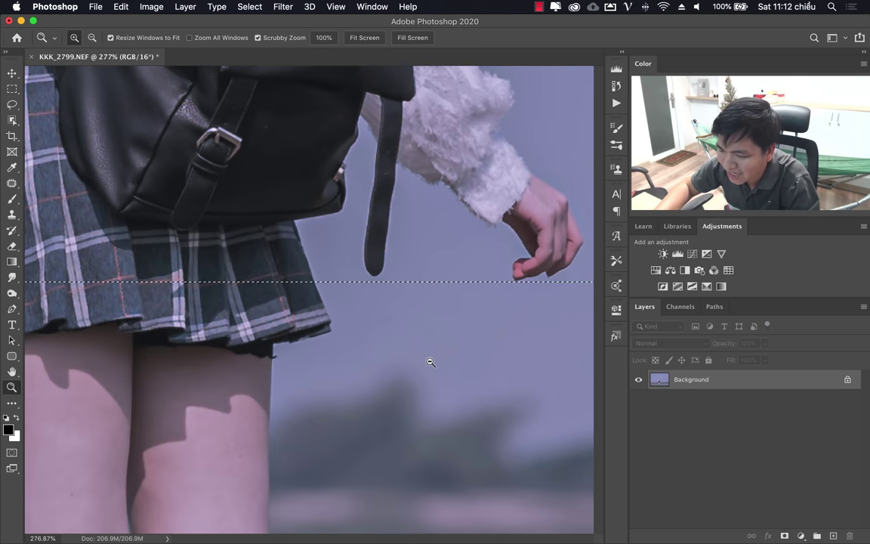
scroll(431, 357, "down", 2)
scroll(428, 361, "down", 2)
scroll(388, 364, "down", 2)
scroll(317, 373, "down", 5)
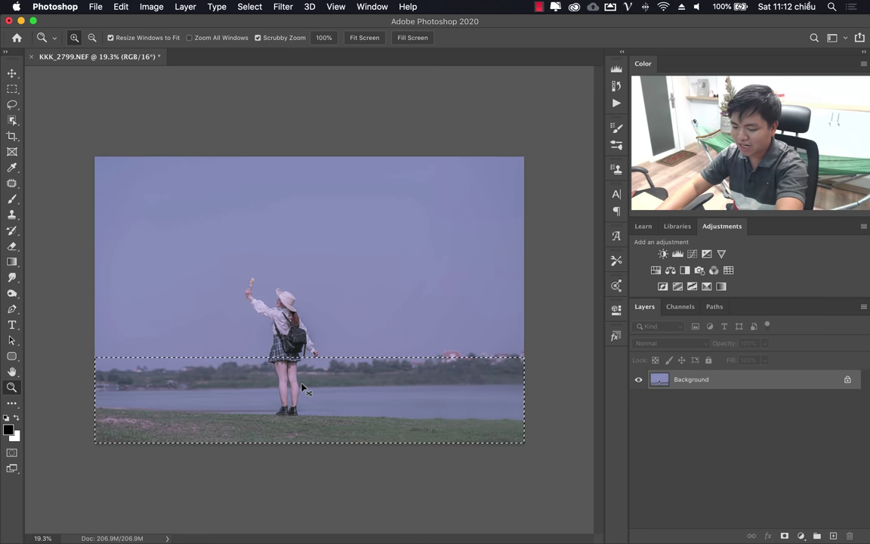
- Stretch a copy of the strip downward, merge it, save as KKK_2799-Edit.tif and close
key("super+j")
key("super+t")
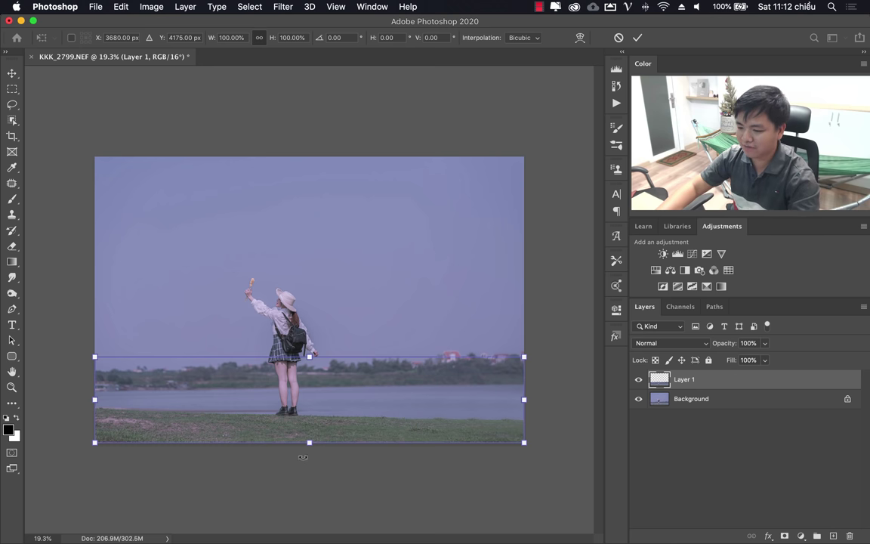
left_click_drag(309, 444, 309, 460)
key("super+z")
key("Return")
key("z")
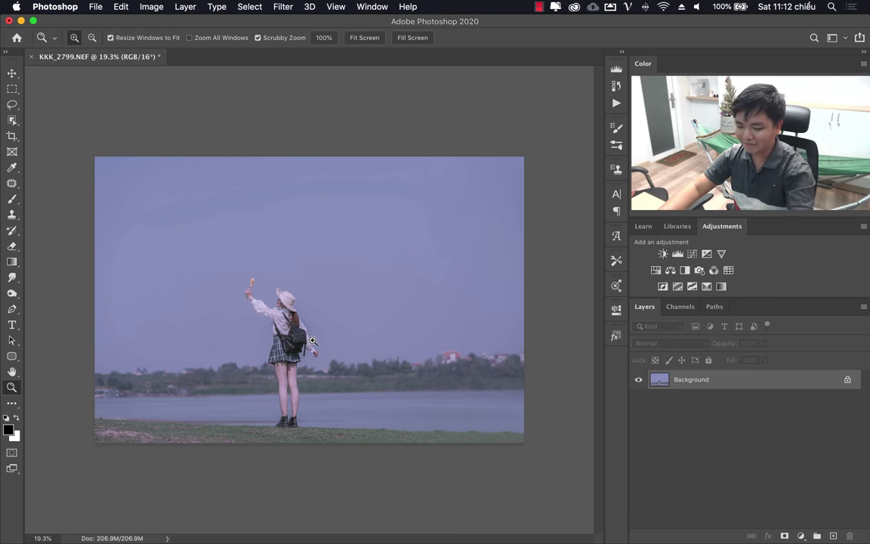
key("ctrl+s")
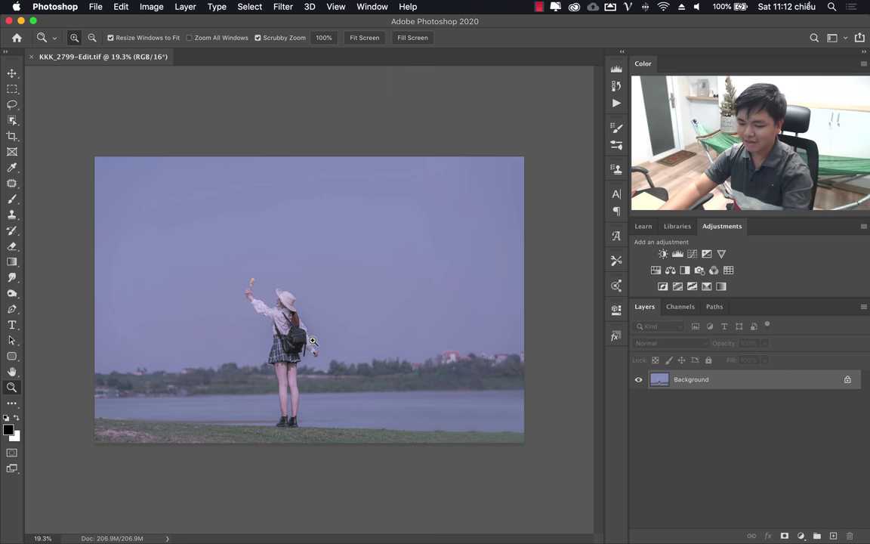
key("ctrl+w")
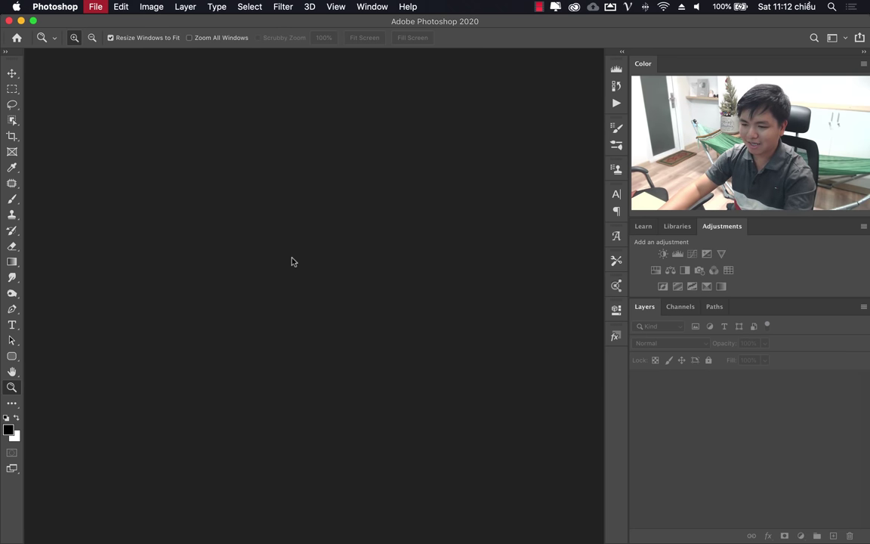
- In Lightroom, compare with the original NEF, then set exposure -0.20, lift shadows, vibrance -11
left_click(576, 528)
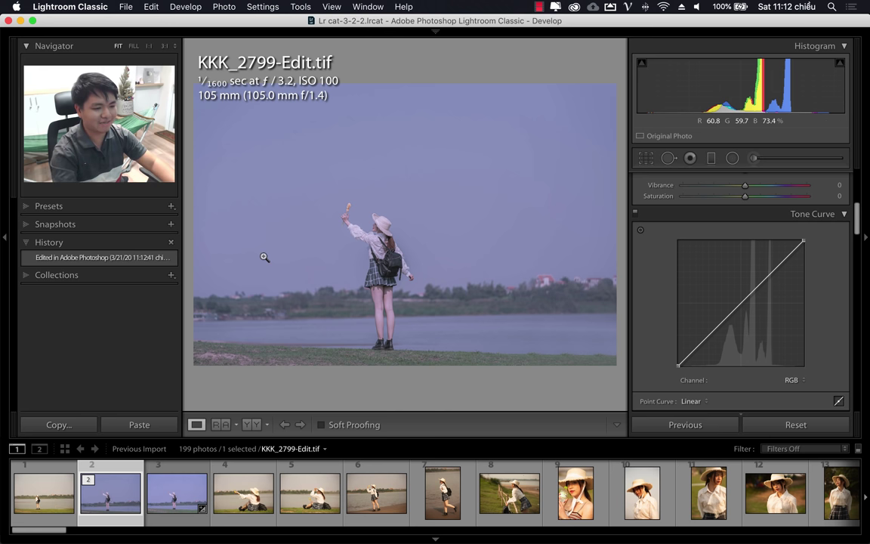
left_click(179, 512)
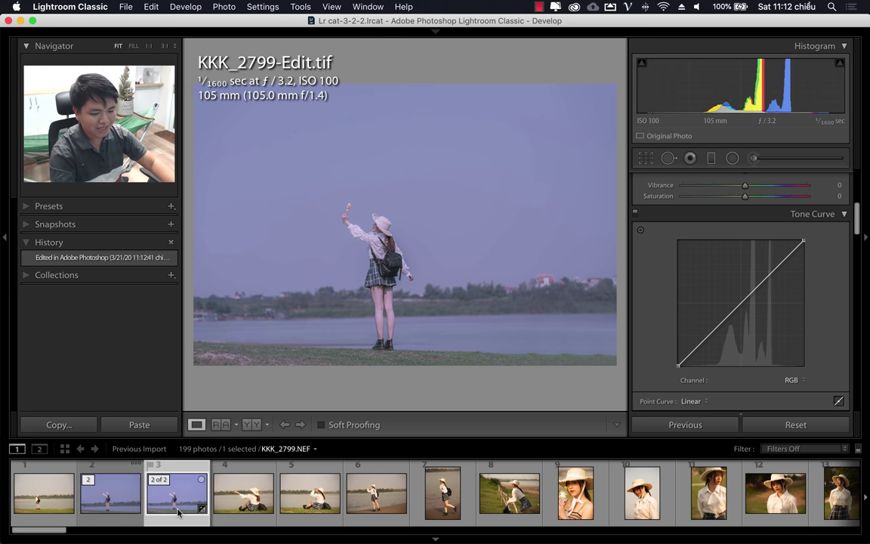
left_click(125, 514)
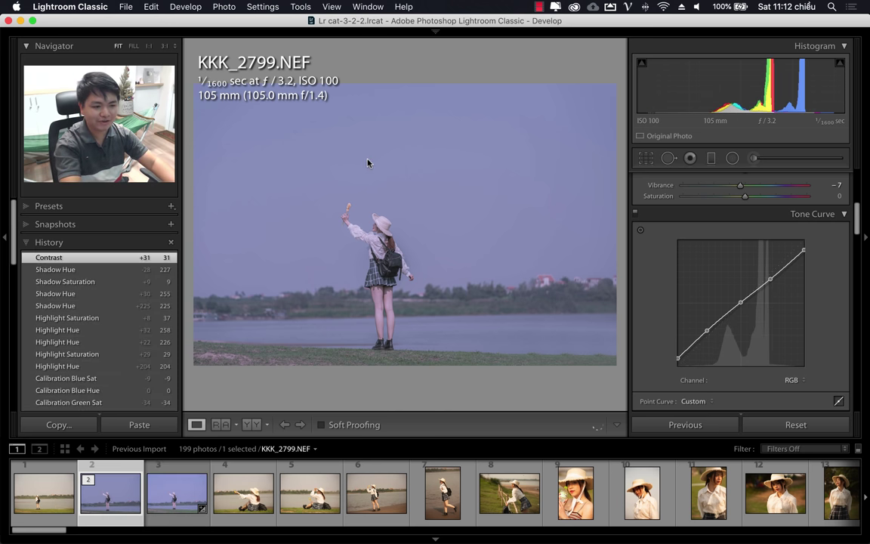
left_click_drag(858, 229, 857, 198)
left_click_drag(742, 259, 742, 264)
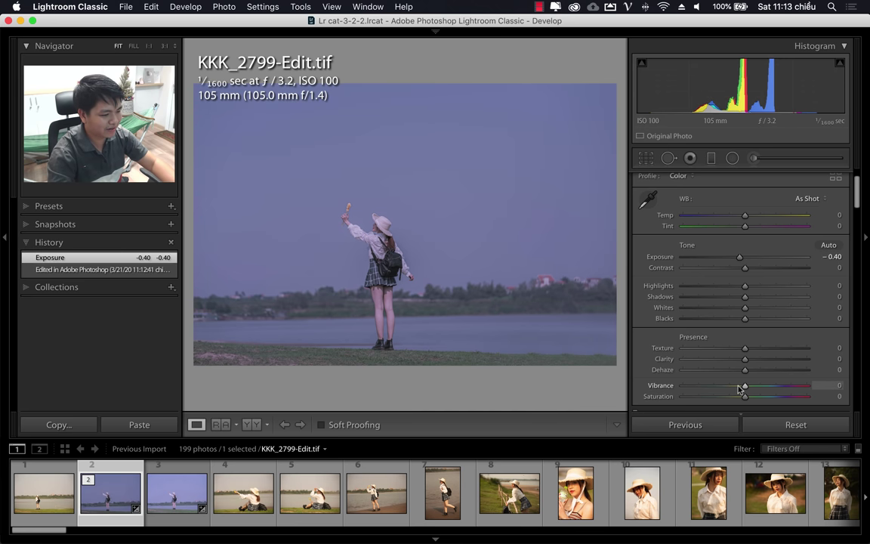
left_click_drag(745, 385, 738, 385)
left_click_drag(745, 296, 765, 297)
left_click_drag(739, 257, 742, 259)
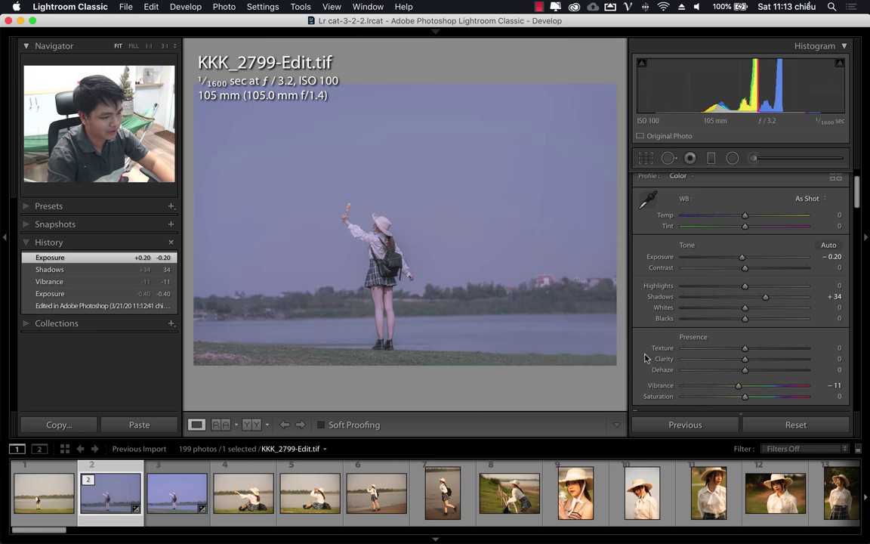
- In HSL, set Orange/Yellow Saturation to -14/-28 and Luminance to -13/-16, checking at 1:1
scroll(645, 358, "down", 3)
scroll(643, 358, "down", 2)
scroll(643, 358, "down", 1)
scroll(643, 359, "down", 5)
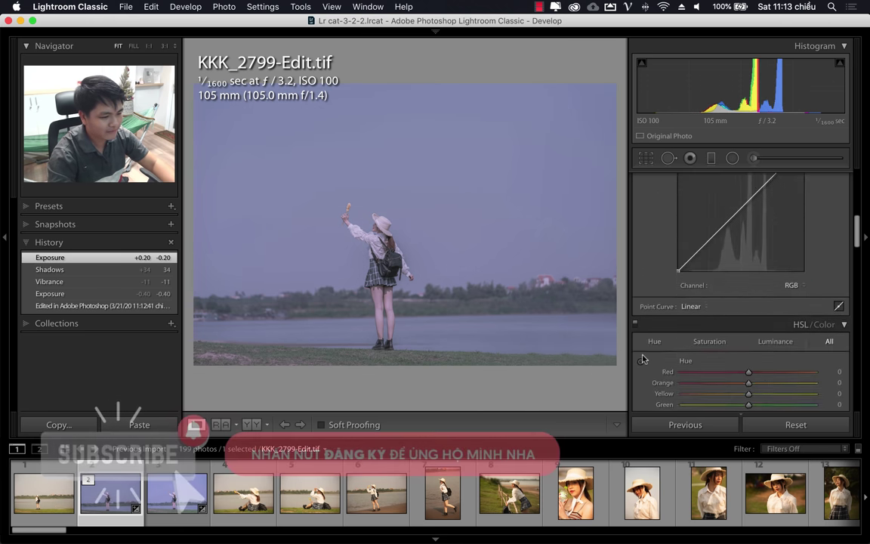
scroll(643, 360, "down", 3)
scroll(643, 360, "down", 2)
scroll(703, 344, "down", 1)
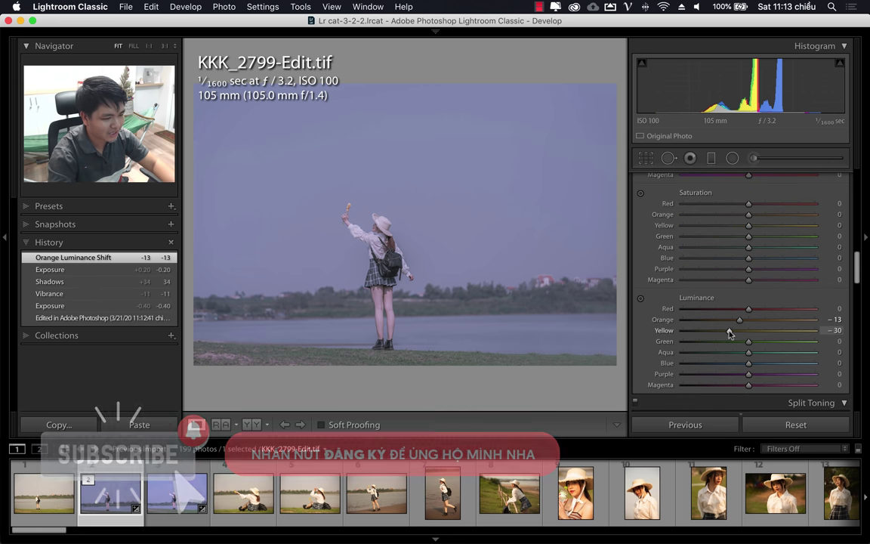
left_click_drag(746, 332, 747, 333)
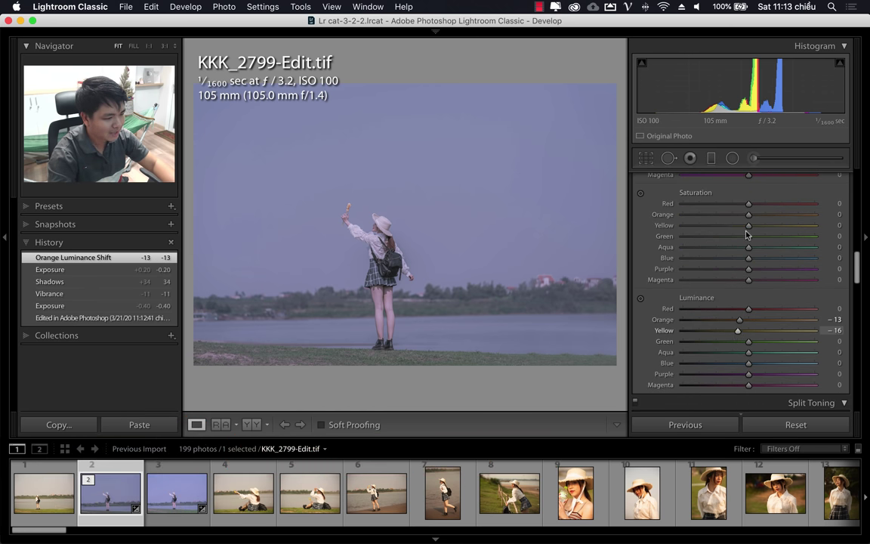
left_click_drag(748, 214, 729, 227)
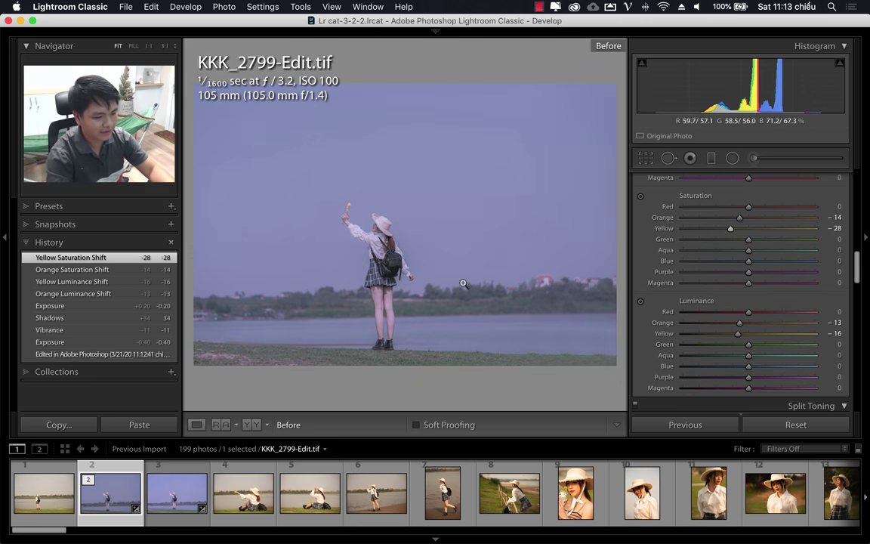
left_click(429, 278)
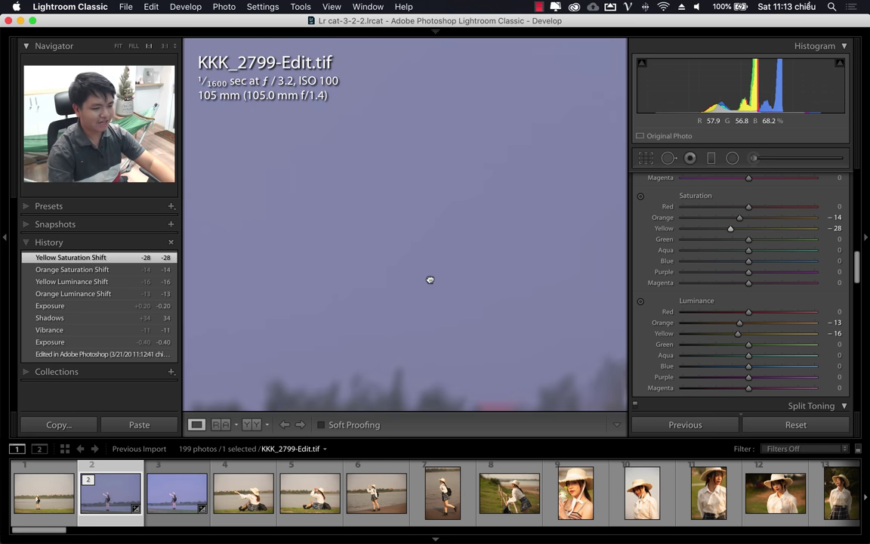
left_click(369, 243)
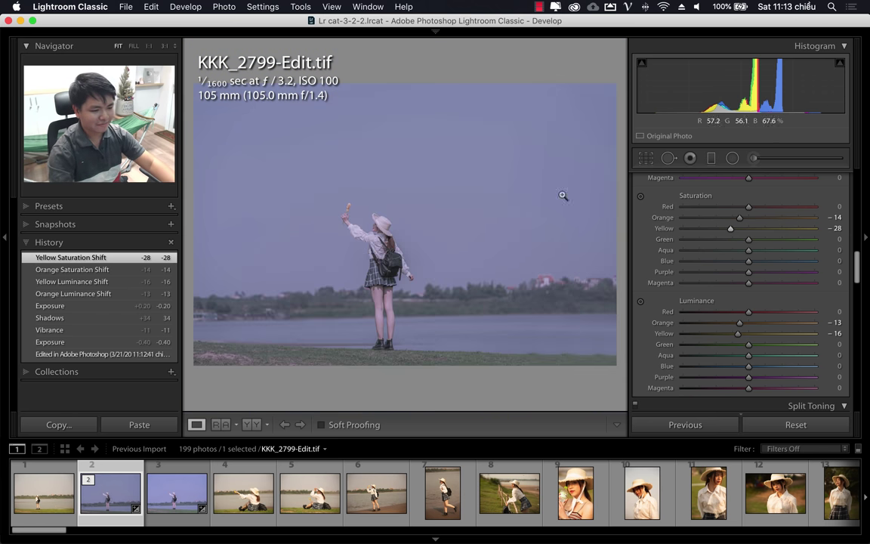
- Preview the reference jpg in Downloads with Quick Look, then return to KKK_2799-Edit.tif in Lightroom
mouse_move(435, 541)
left_click(134, 519)
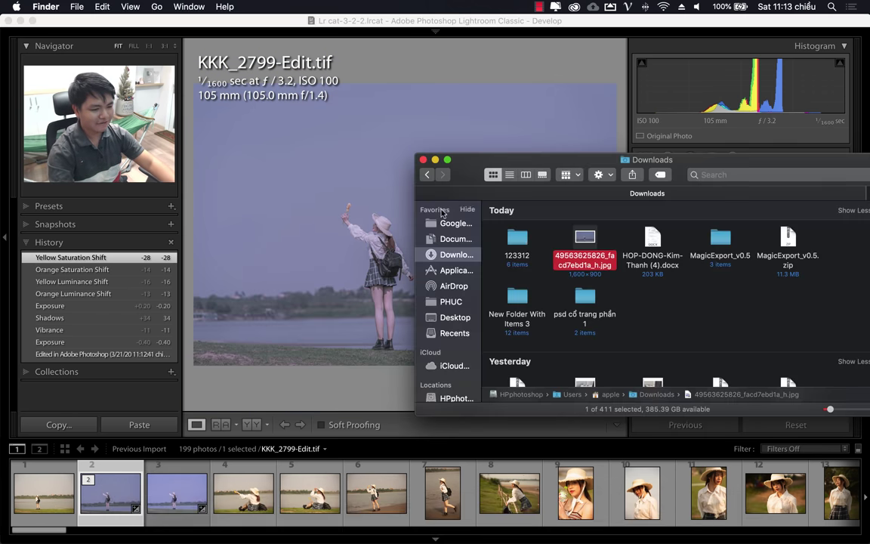
key("space")
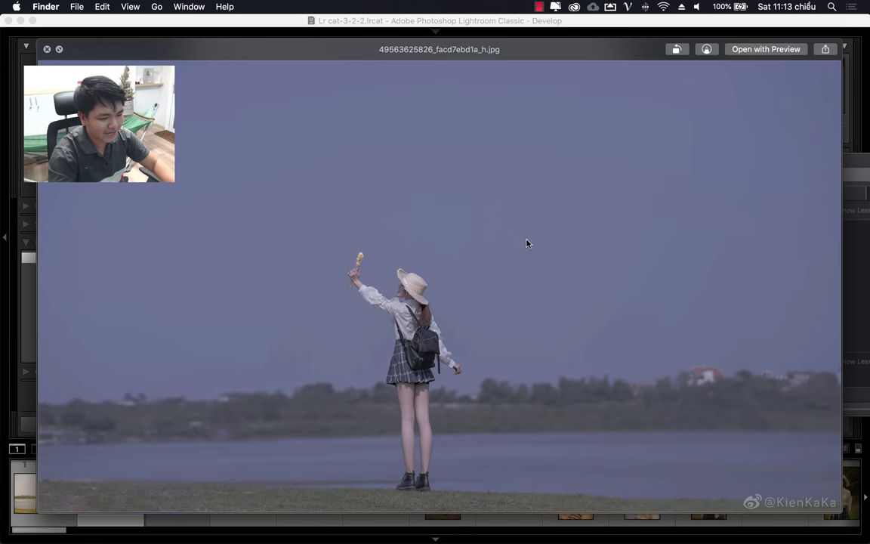
key("space")
key("space")
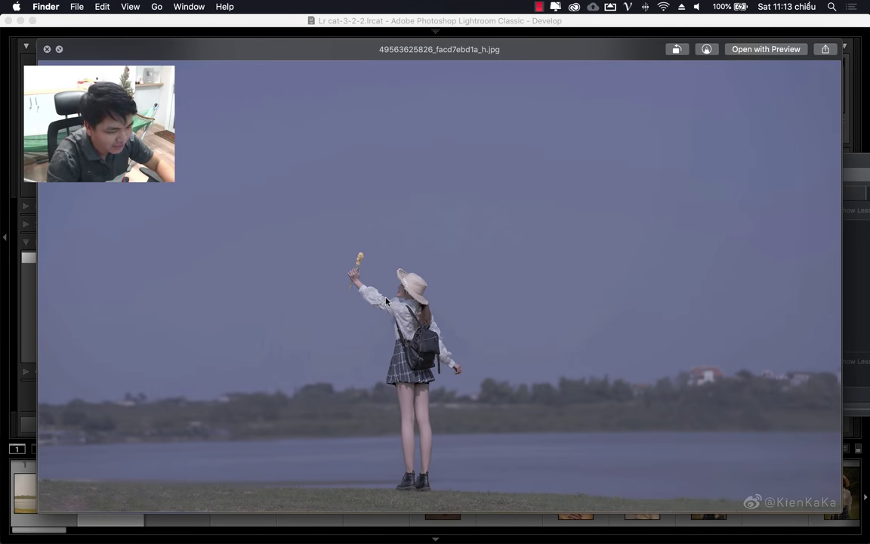
key("space")
left_click(548, 46)
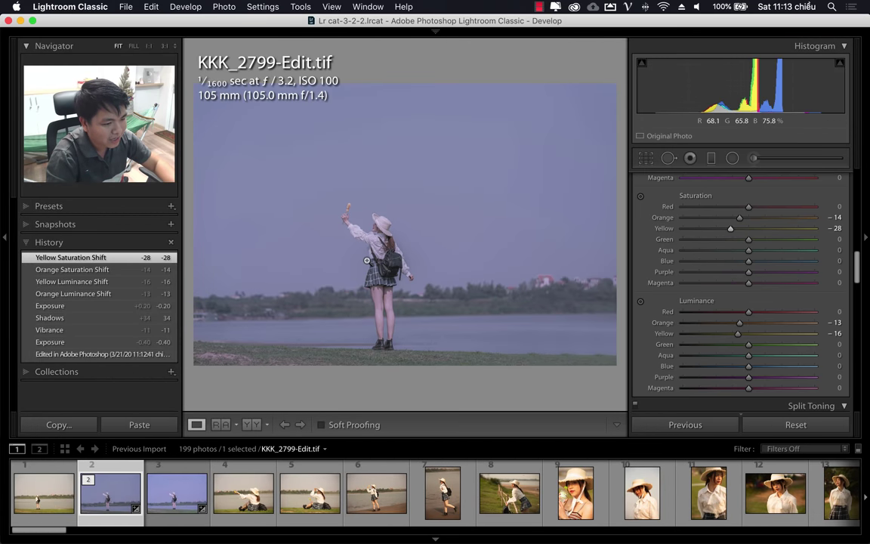
- Load the Adjustment Brush with Tint about -6 and brush Size 7
left_click(363, 263)
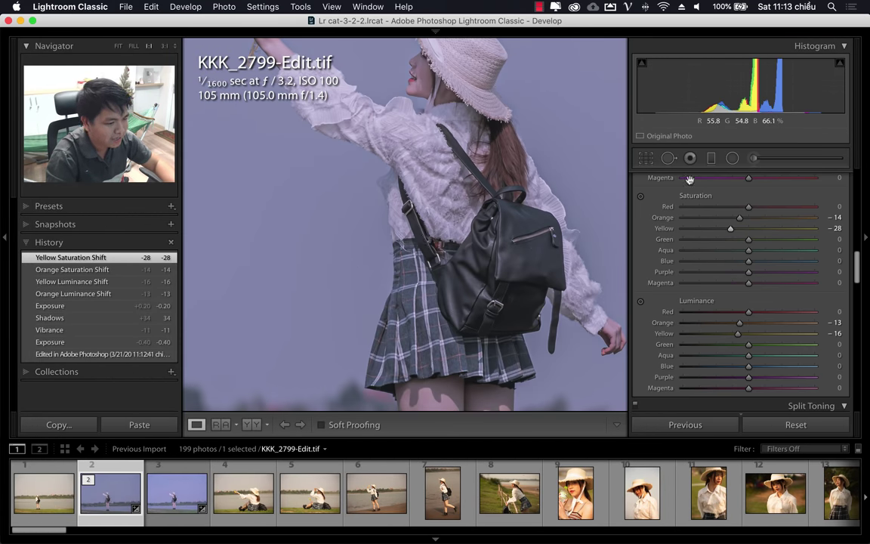
left_click(360, 113)
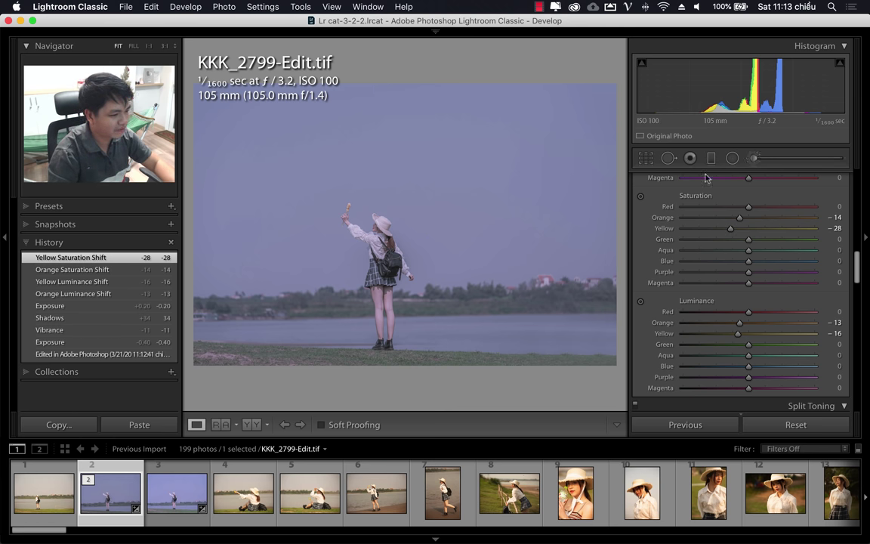
key("k")
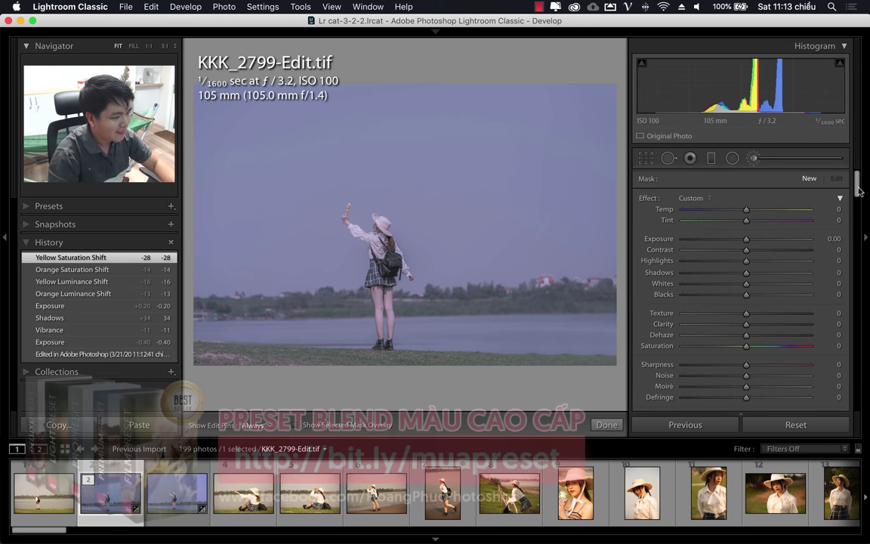
scroll(738, 300, "down", 4)
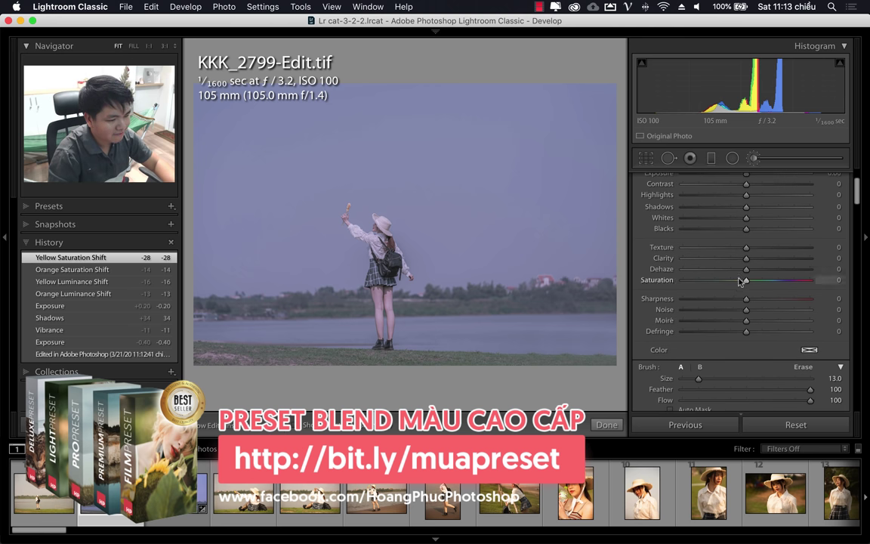
left_click_drag(858, 191, 858, 180)
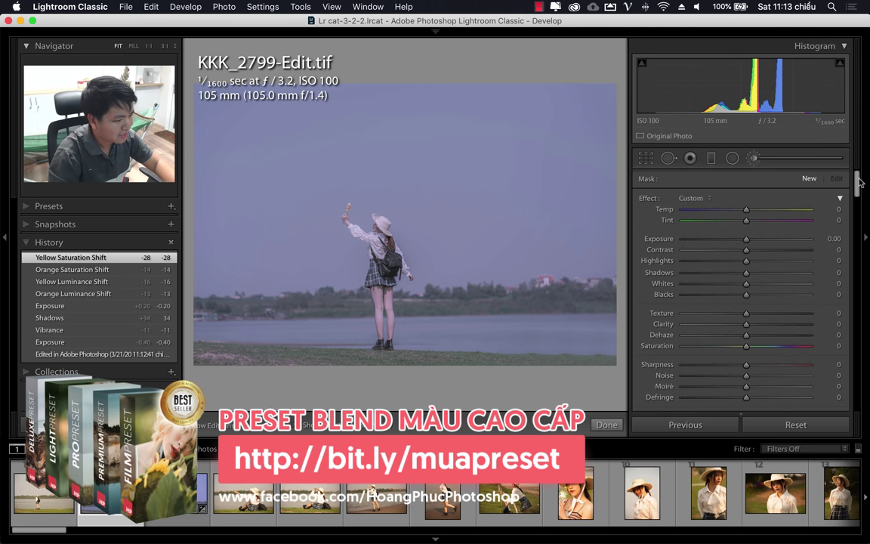
left_click_drag(746, 220, 740, 223)
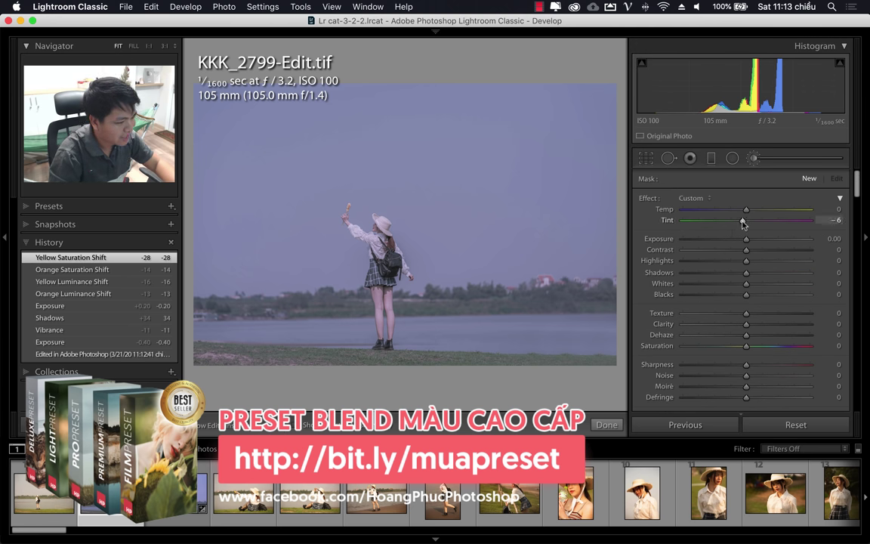
scroll(680, 302, "down", 9)
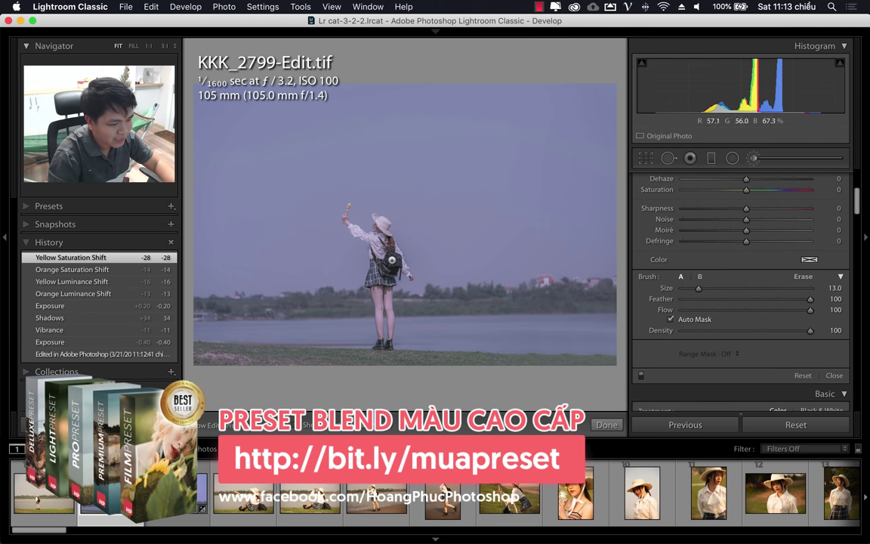
scroll(364, 254, "down", 3)
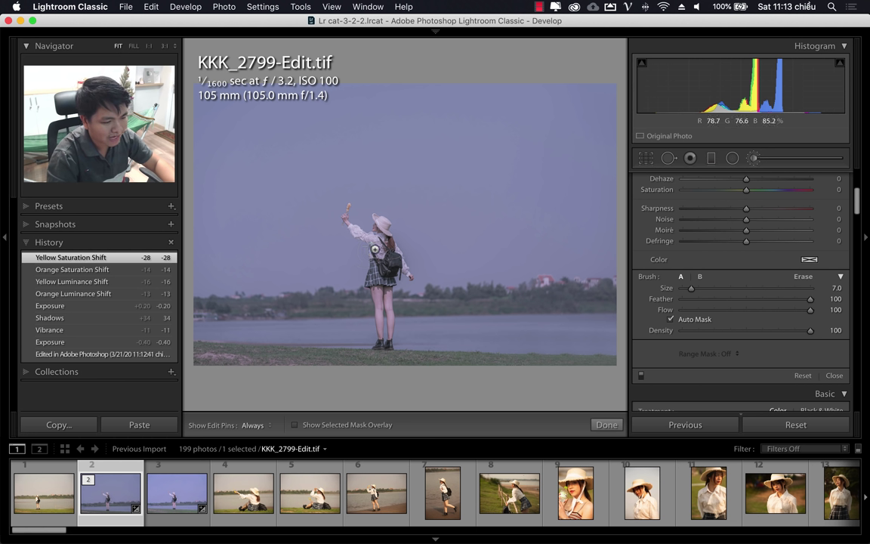
- Paint two Auto Mask strokes over the girl, then compare with the before view
key("h")
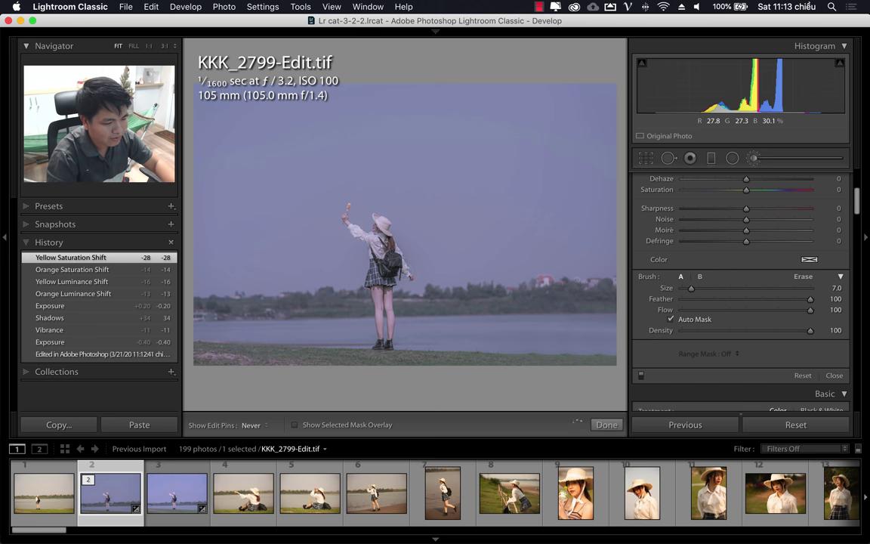
left_click(294, 425)
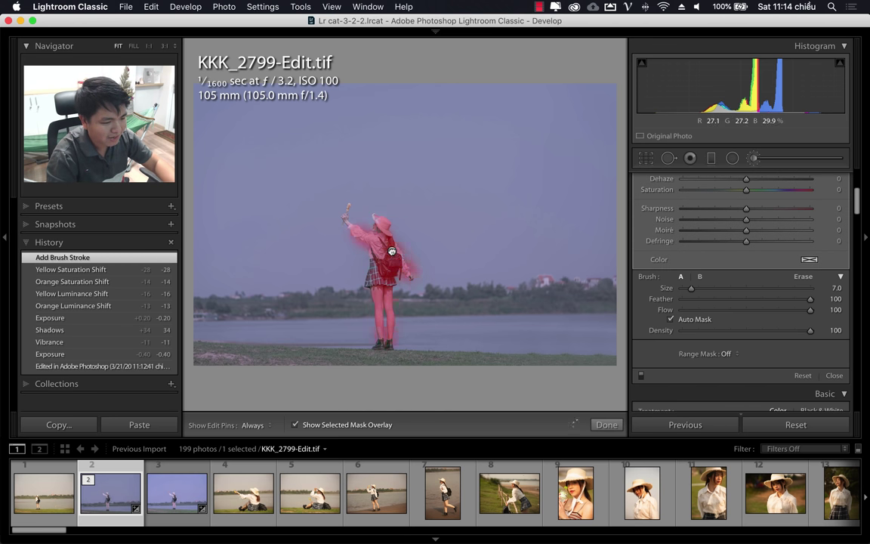
left_click_drag(391, 251, 393, 251)
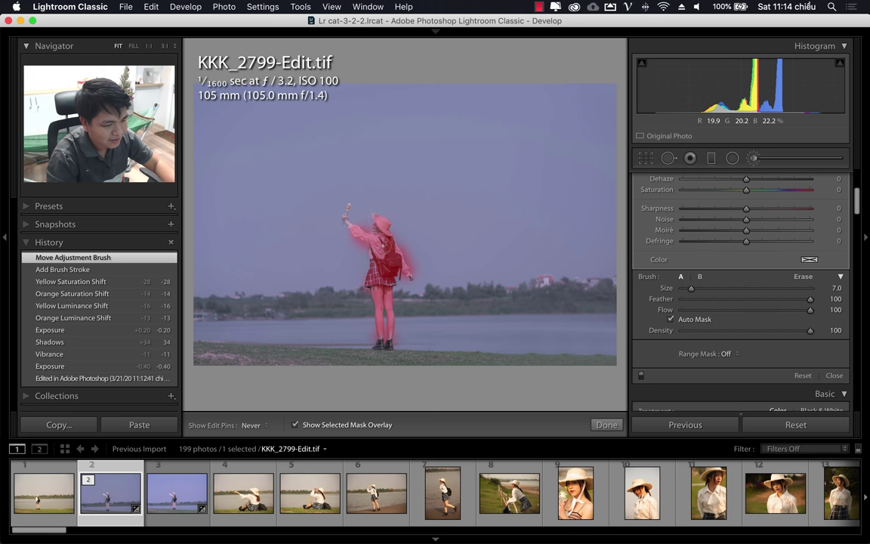
left_click(388, 249)
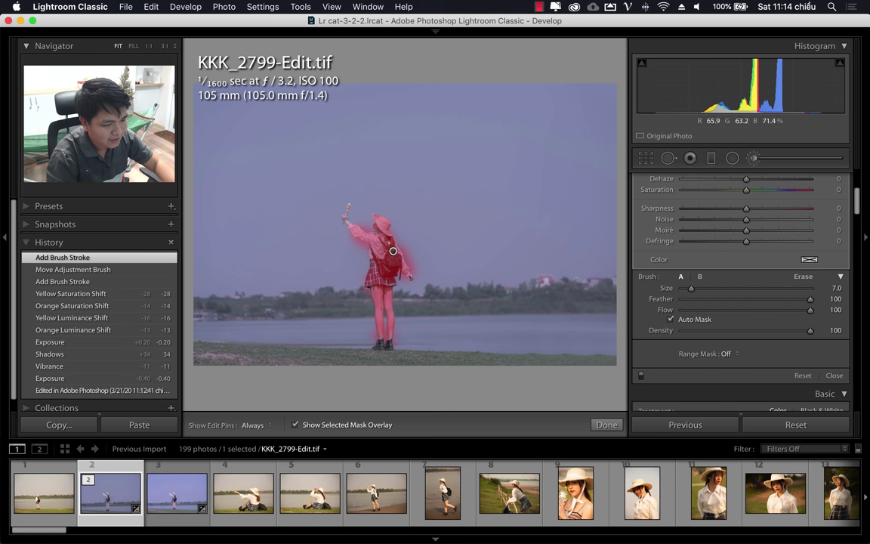
left_click(605, 423)
left_click(338, 226)
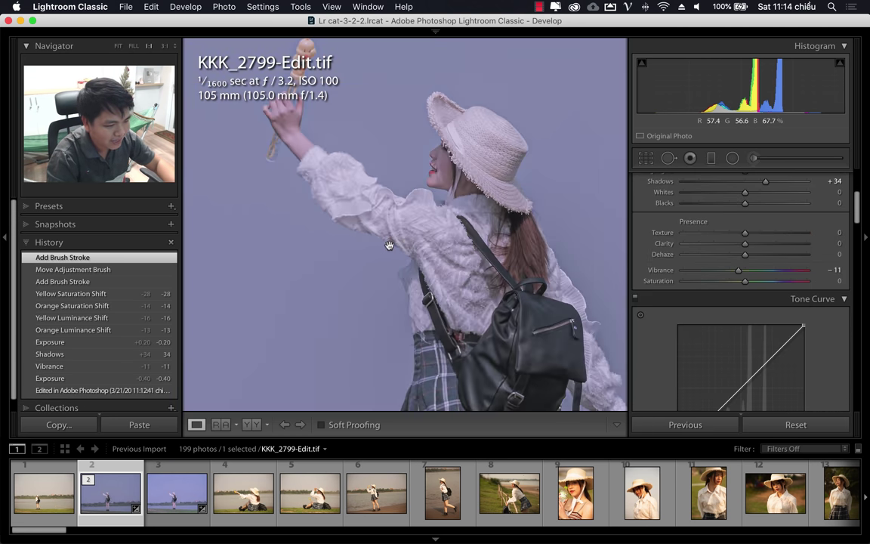
left_click(406, 245)
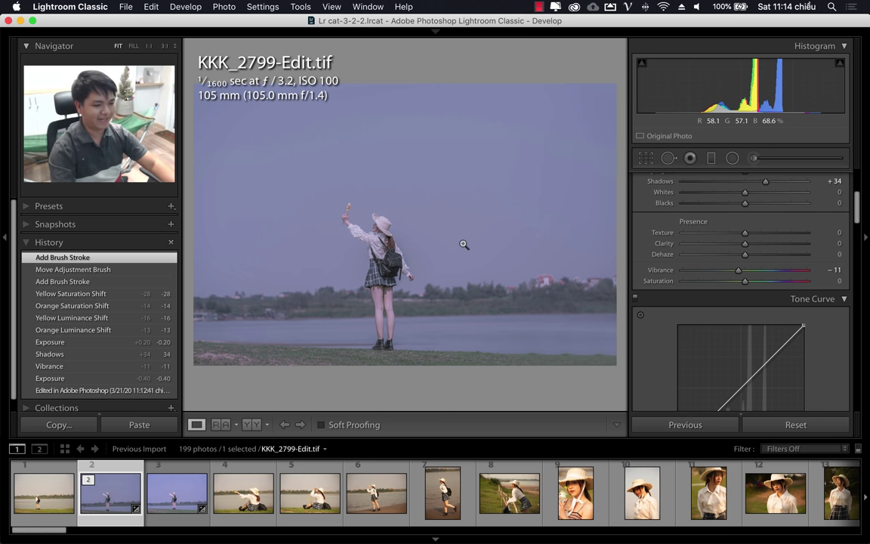
key("backslash")
key("backslash")
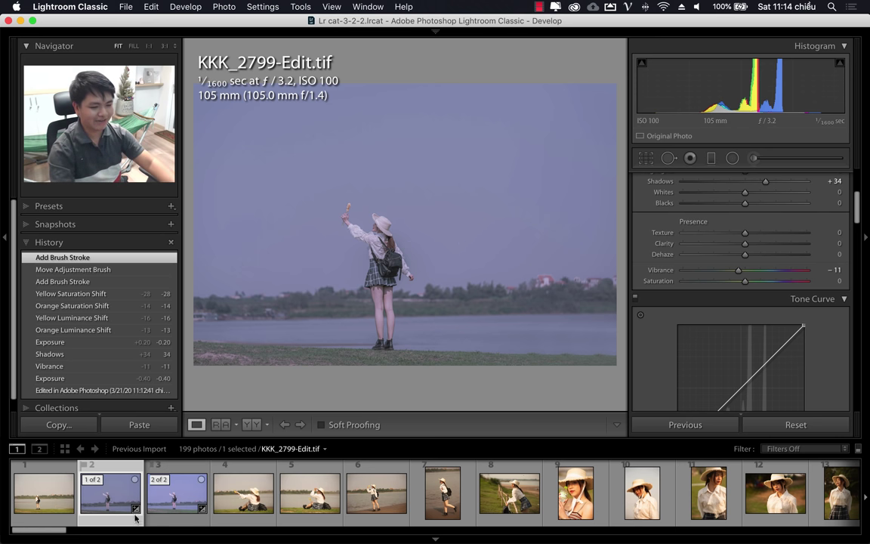
- Start exporting the photo with the Desktop as the export destination
right_click(122, 504)
right_click(400, 219)
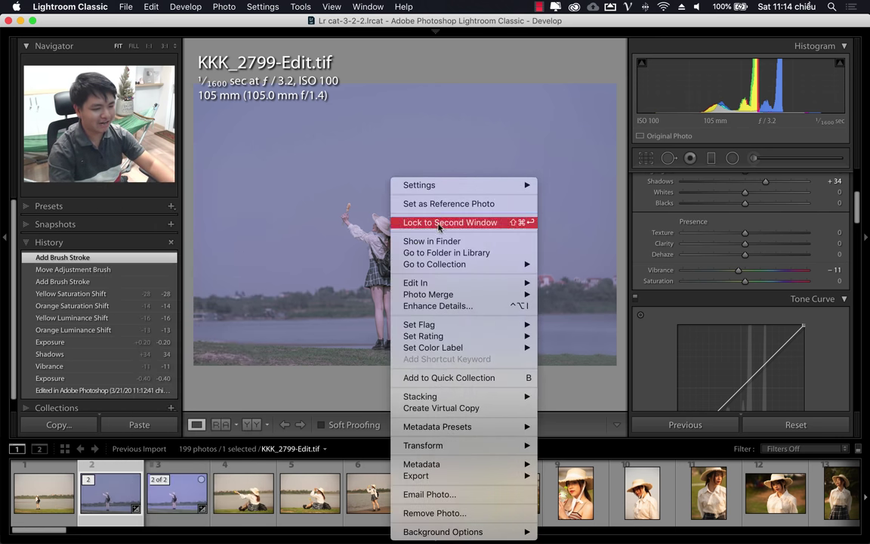
mouse_move(453, 475)
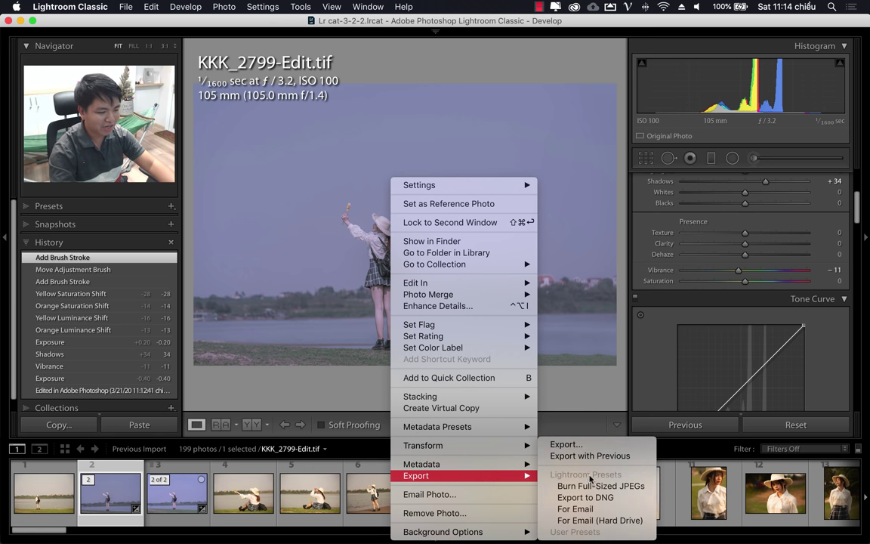
left_click(593, 444)
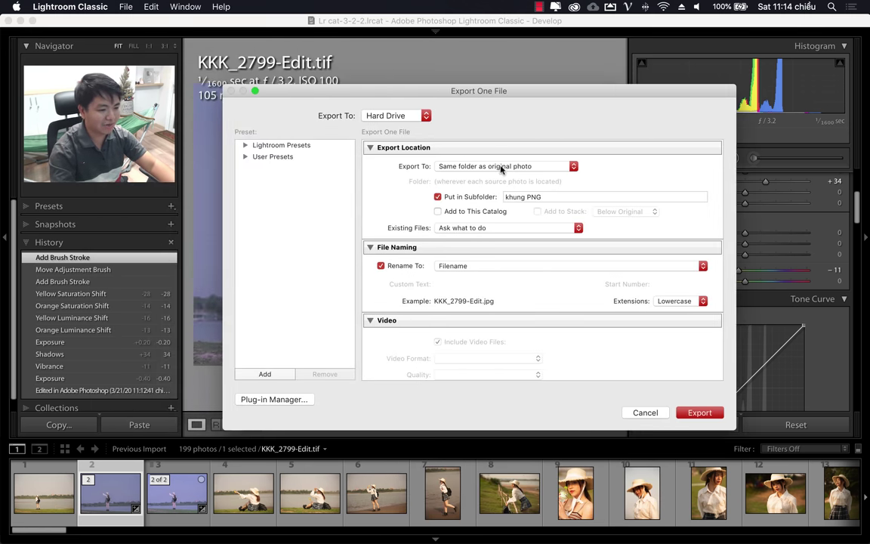
left_click(543, 167)
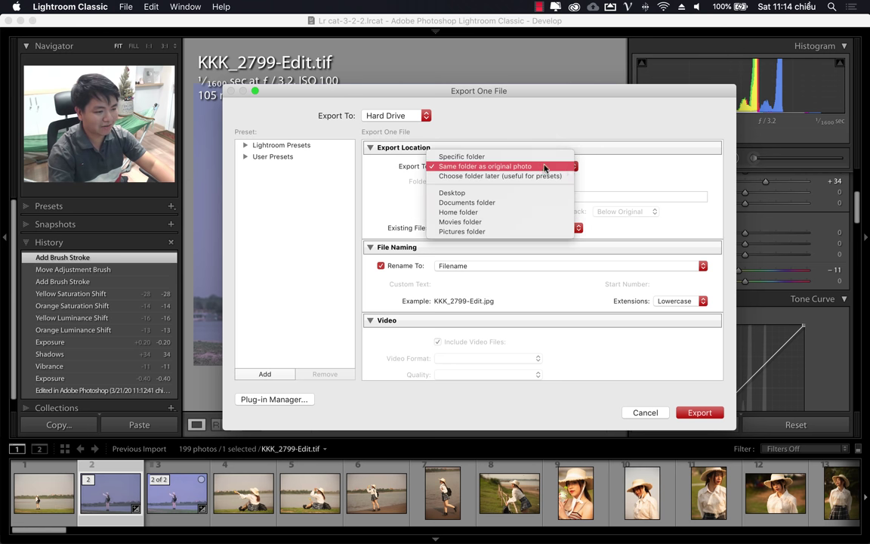
left_click(410, 222)
left_click(487, 172)
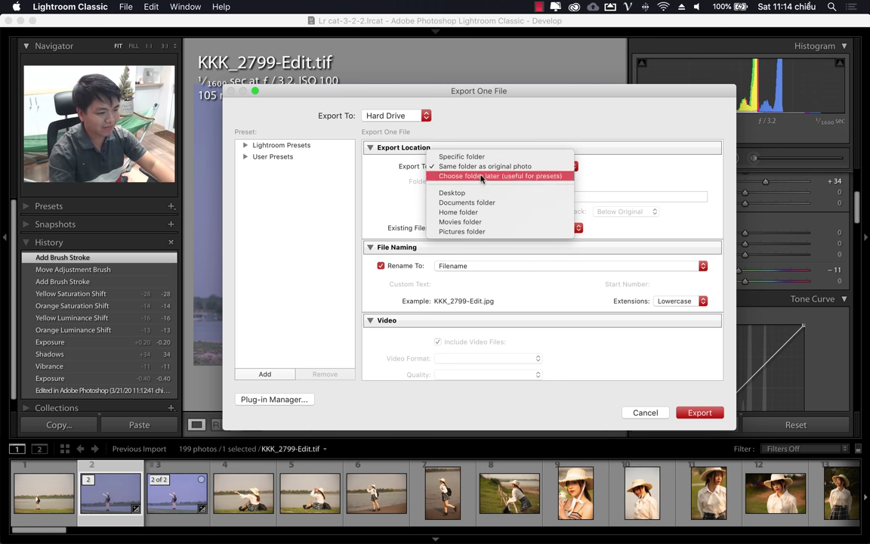
left_click(468, 193)
- Export as PNG, resized to fit a 2048-pixel long edge
scroll(383, 300, "down", 5)
scroll(383, 300, "down", 1)
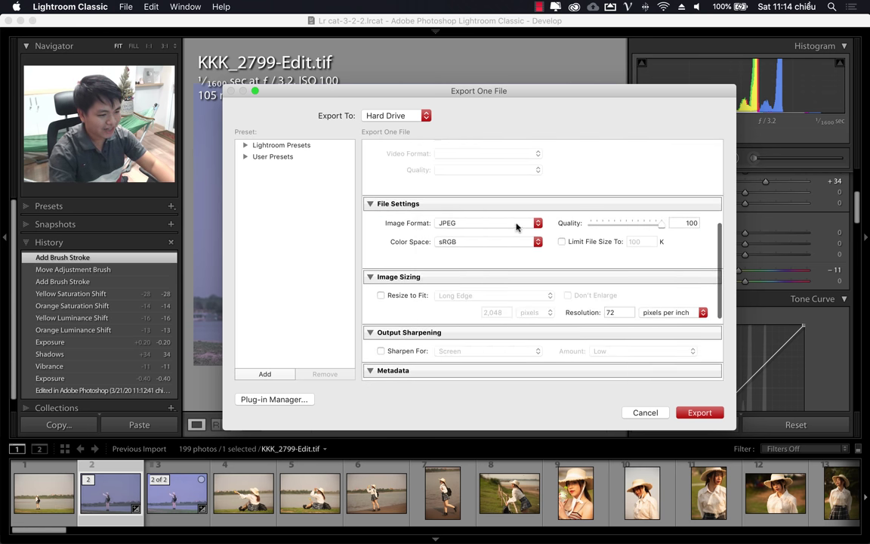
left_click(487, 223)
key("Return")
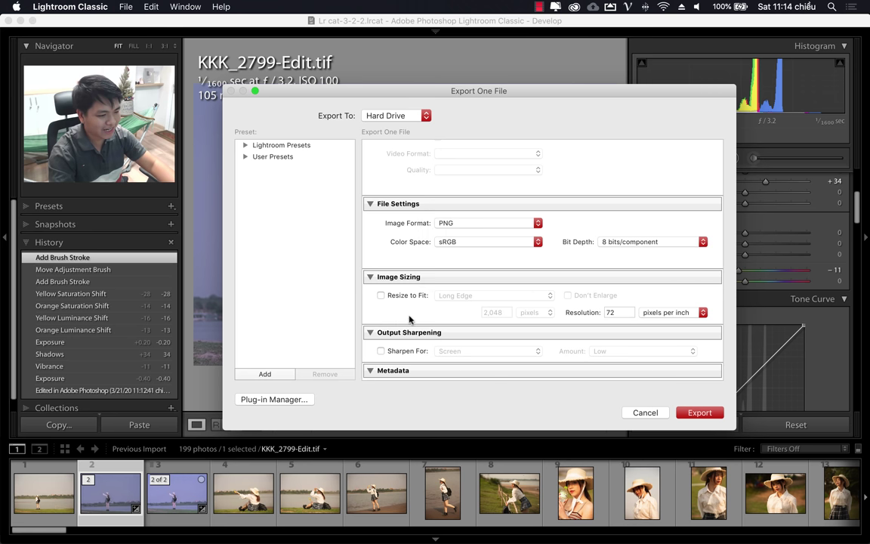
left_click(381, 295)
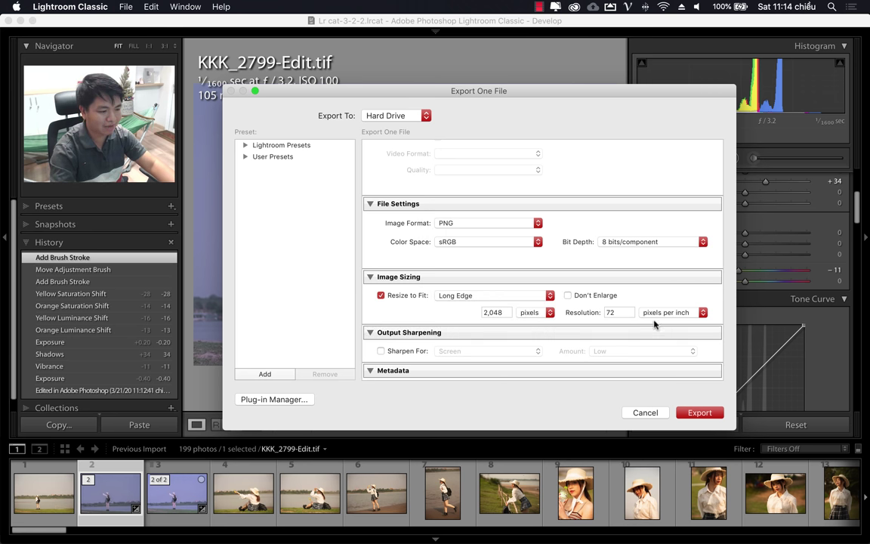
scroll(657, 290, "down", 5)
scroll(656, 287, "up", 5)
scroll(656, 288, "up", 2)
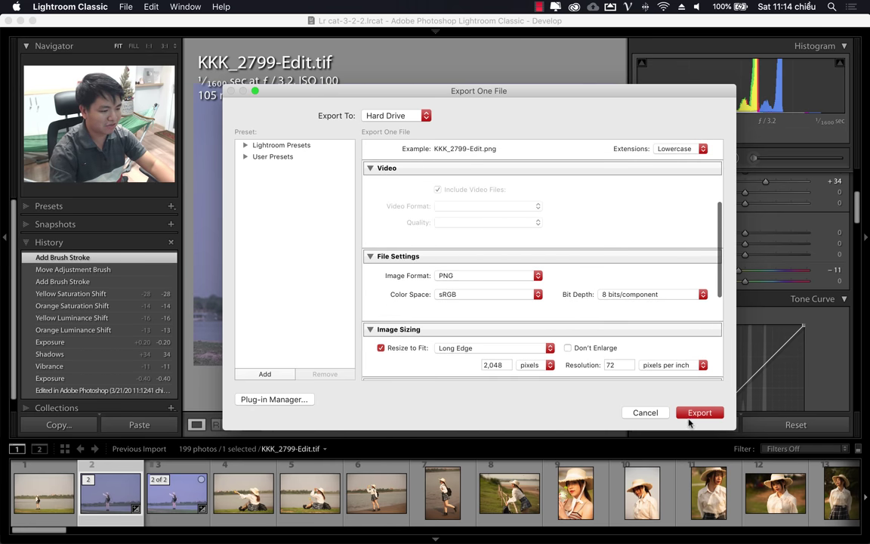
left_click(646, 412)
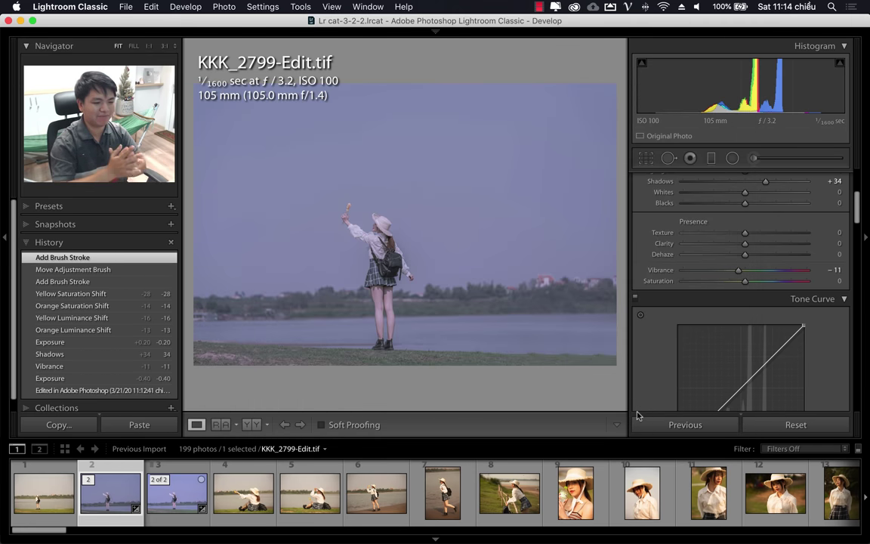